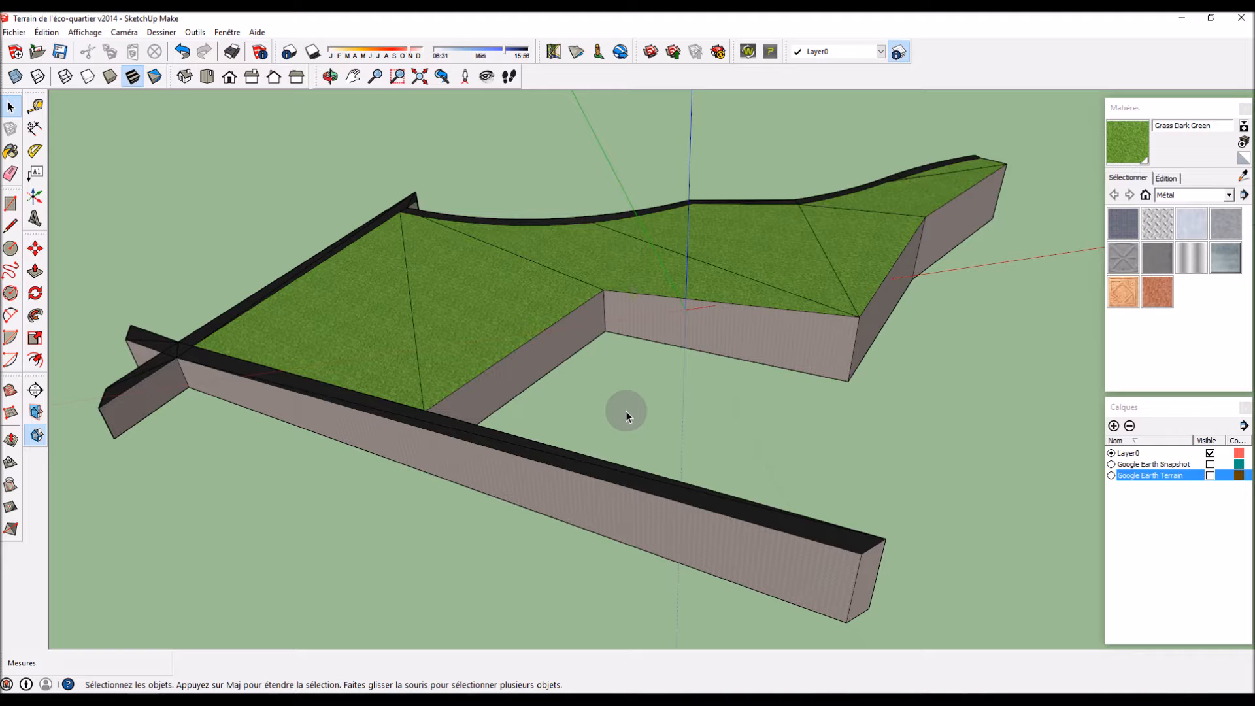
Step: Examine the grass terrain and its bordering roads from several angles and distances
scroll(625, 411, "down", 2)
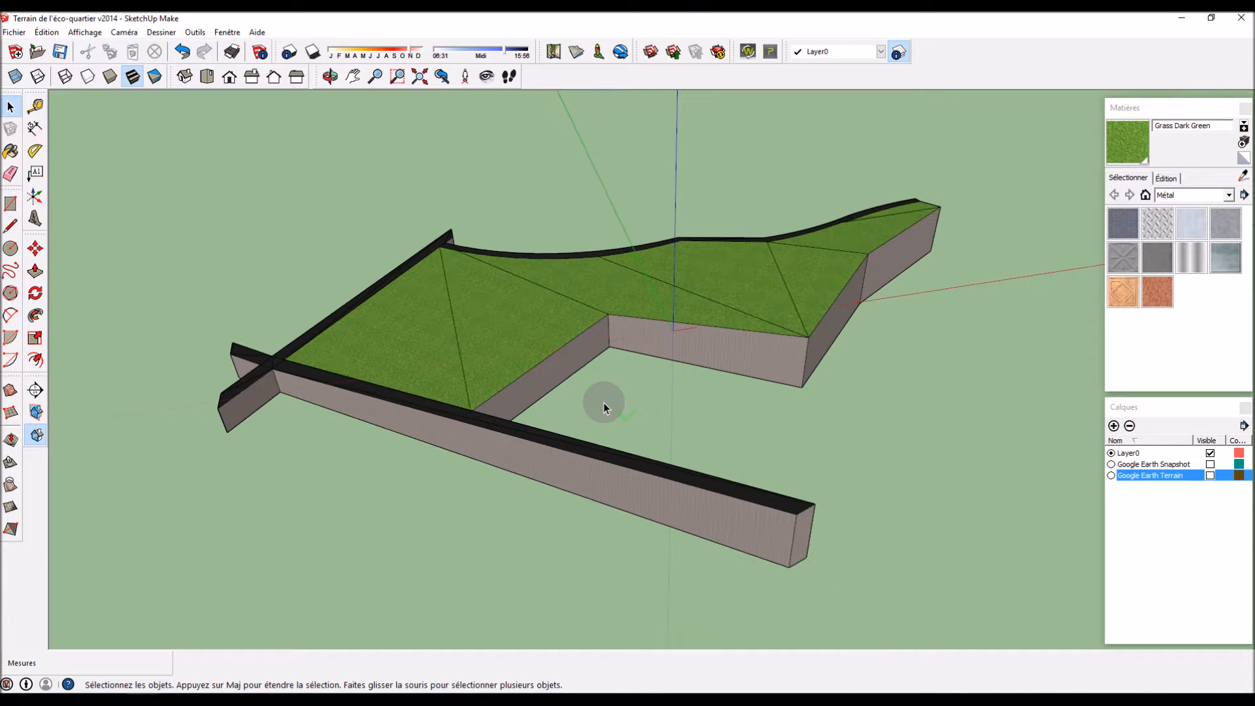
scroll(603, 403, "up", 3)
mouse_move(653, 398)
middle_mouse_down()
mouse_move(641, 347)
mouse_move(643, 386)
middle_mouse_up()
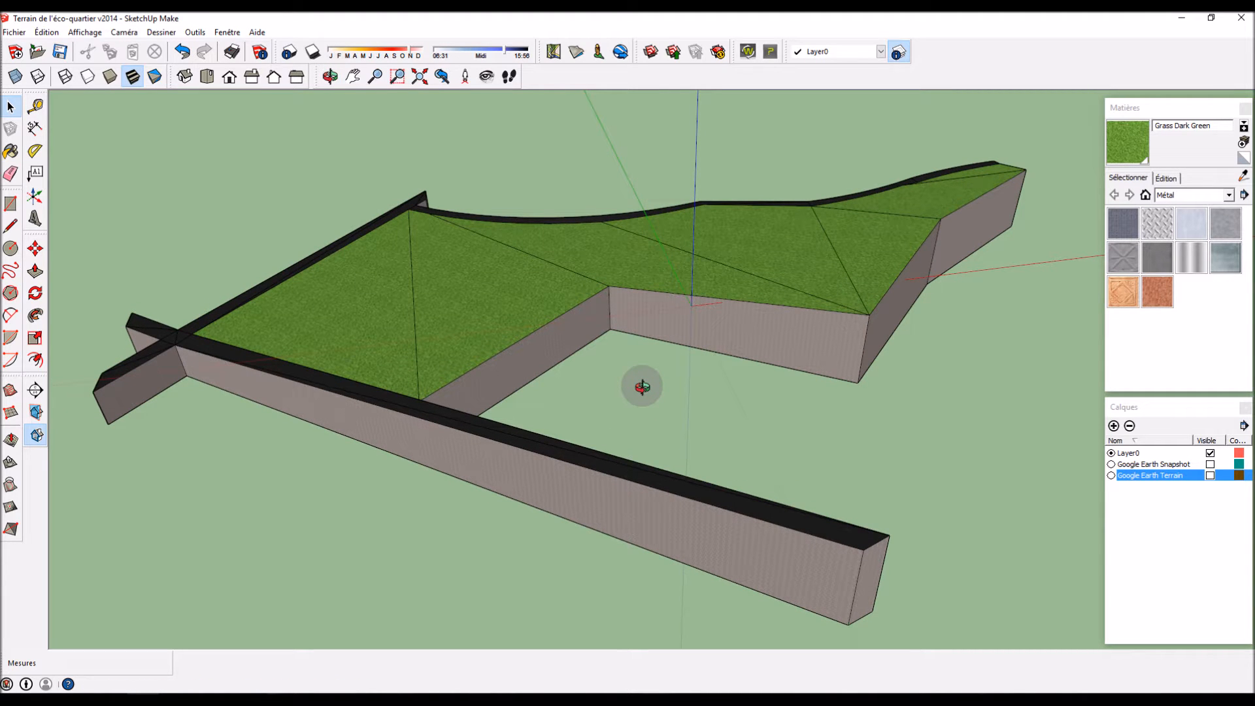
middle_click_drag(642, 387, 647, 365)
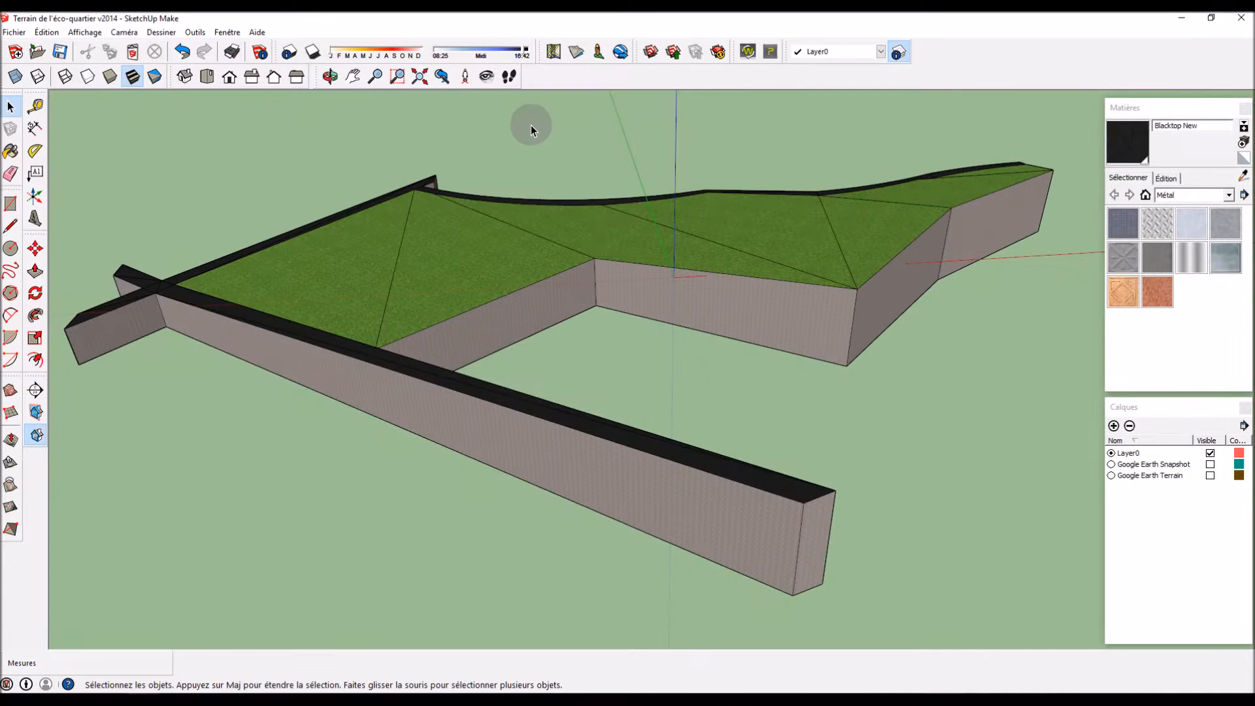
middle_click_drag(544, 135, 569, 170)
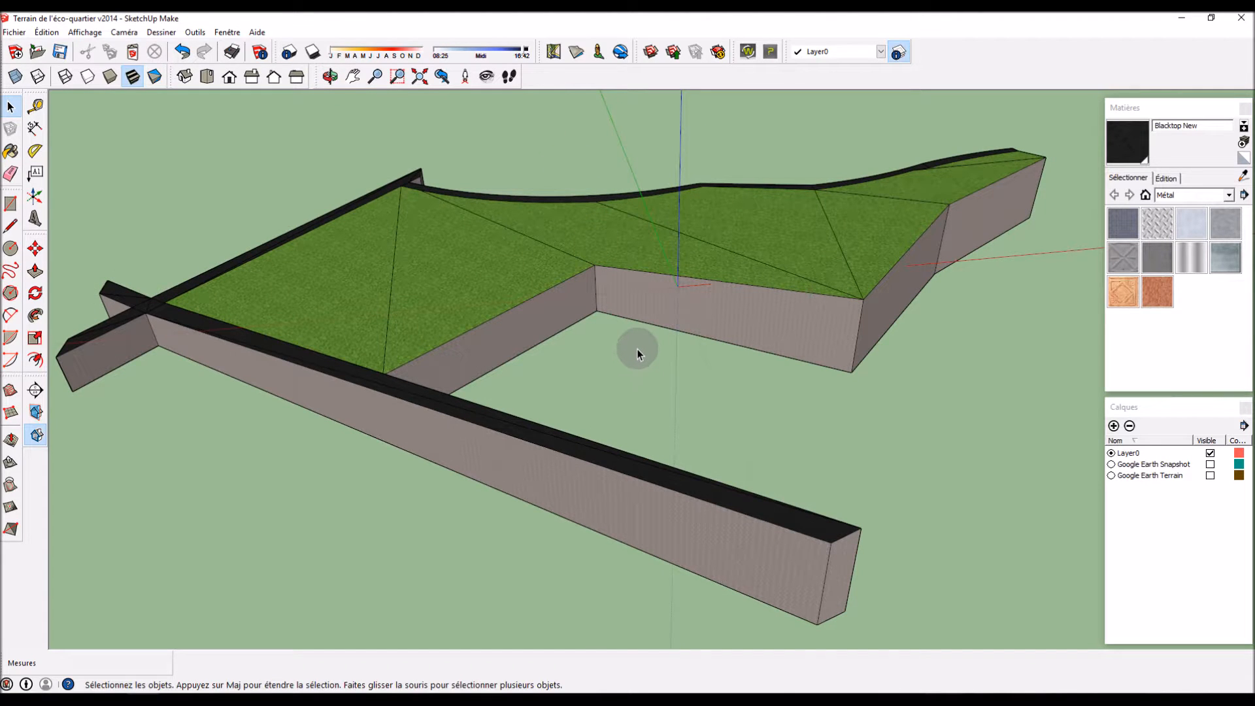
middle_click_drag(637, 350, 640, 363)
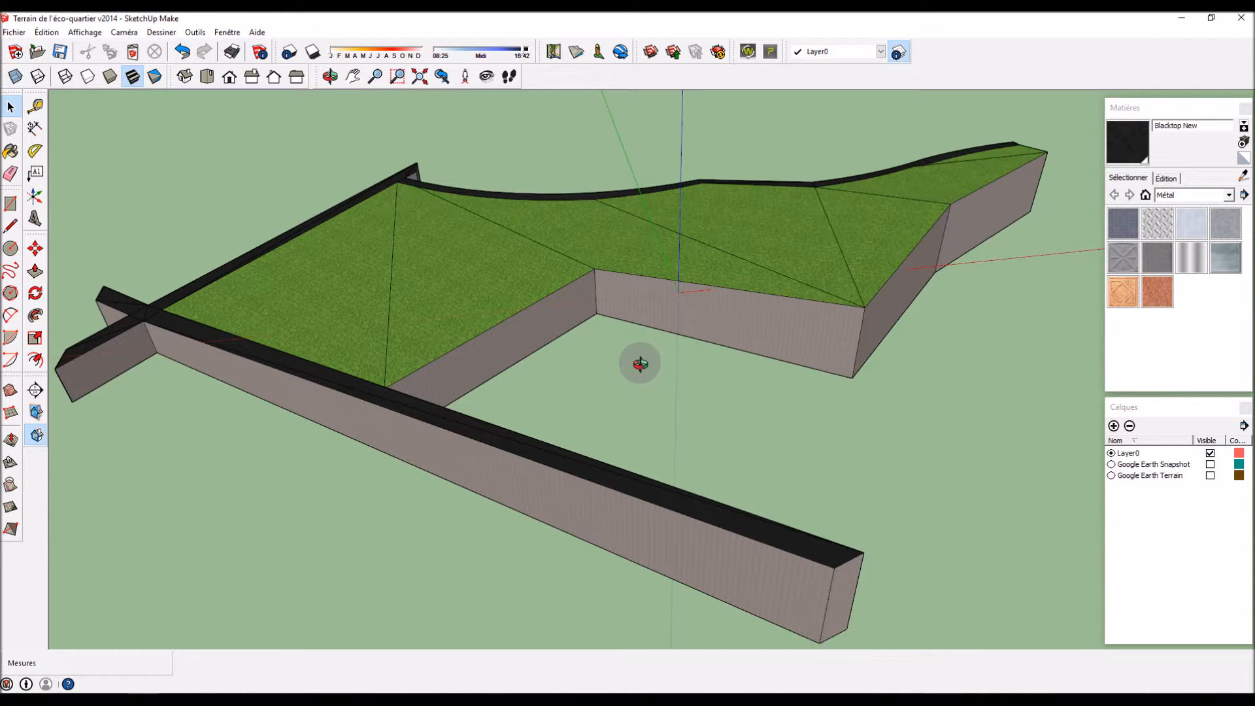
middle_click_drag(701, 358, 679, 340)
scroll(747, 368, "down", 3)
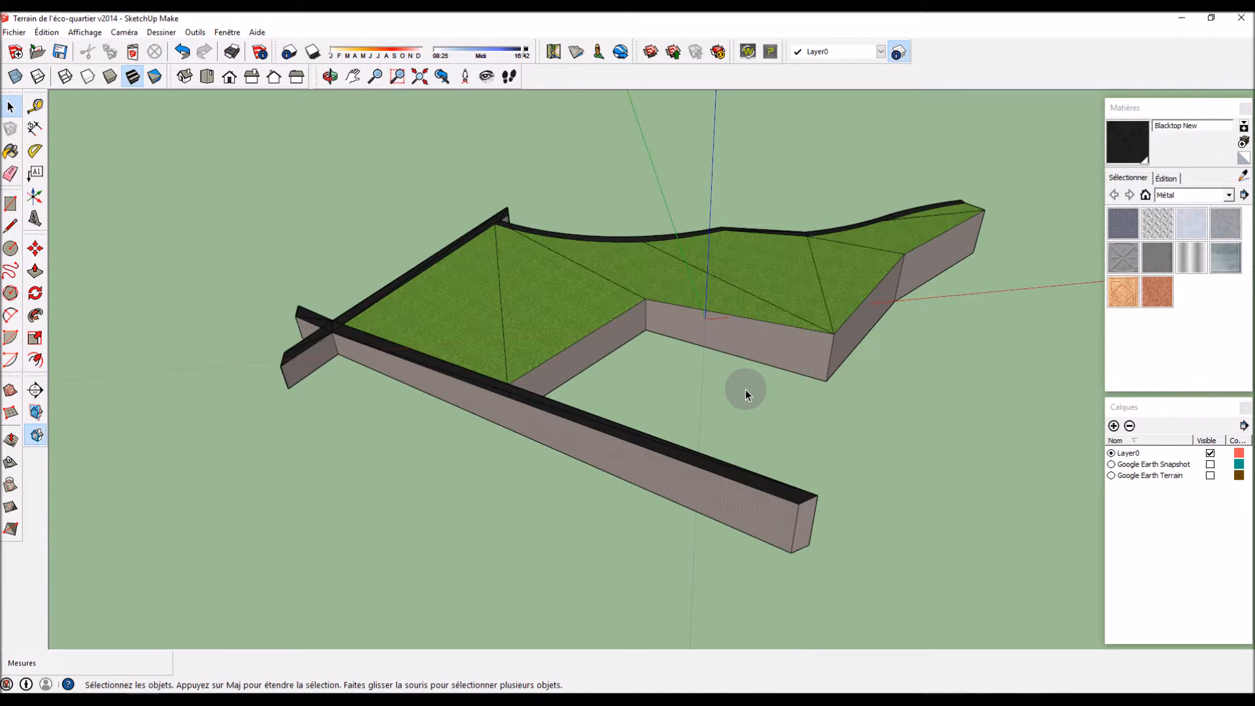
middle_click_drag(735, 403, 735, 387)
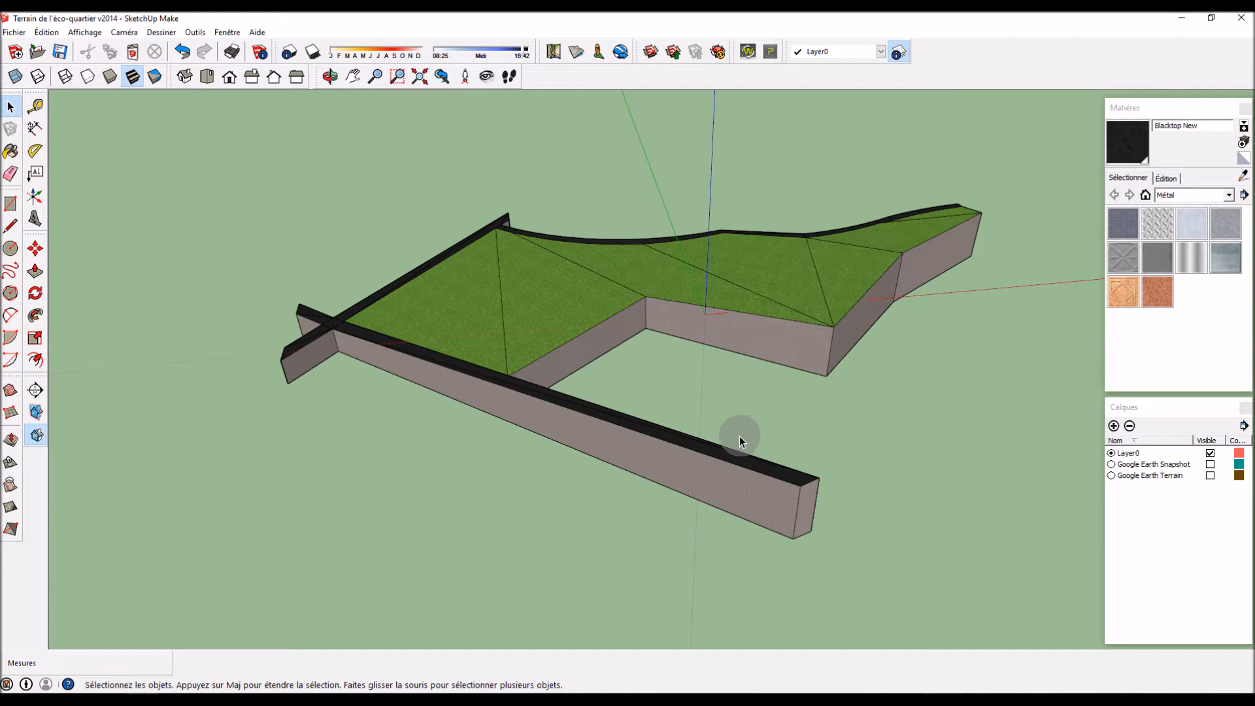
Step: Import the SketchUp (*.skp) file R+3 and place the building on the ground in the terrain's notch
left_click(13, 33)
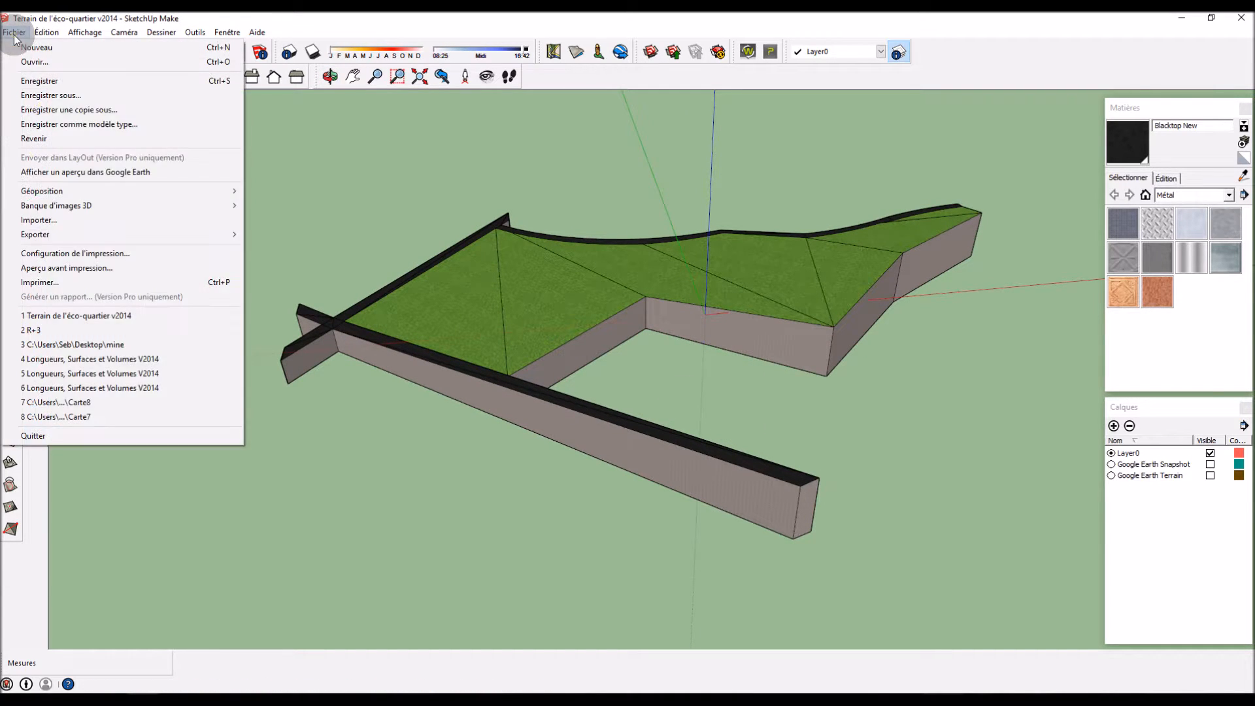
left_click(36, 222)
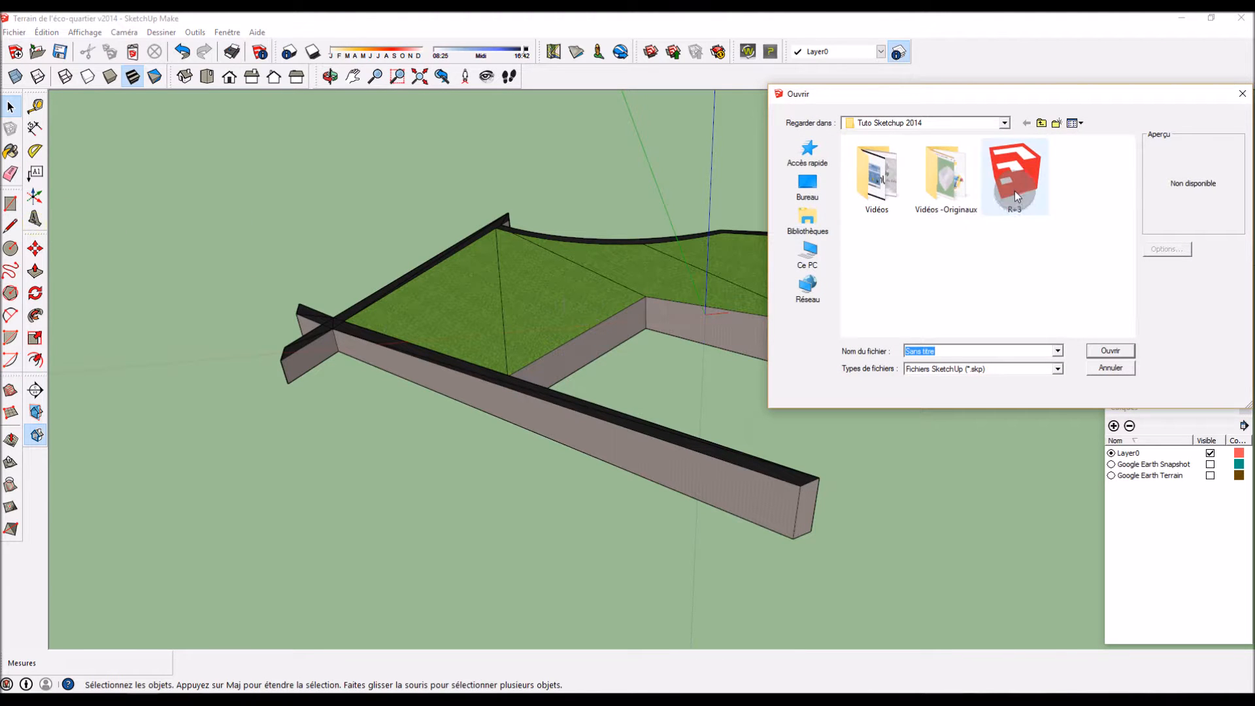
left_click(1015, 189)
left_click_drag(1008, 93, 907, 136)
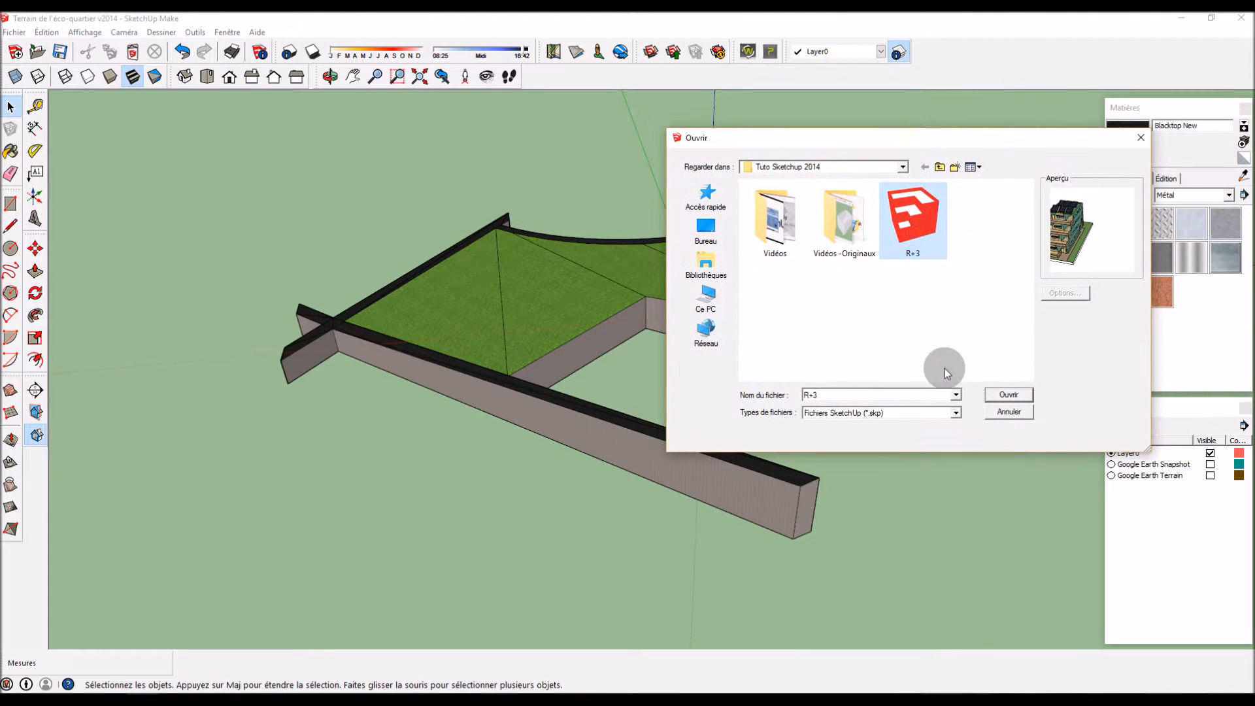
left_click(833, 412)
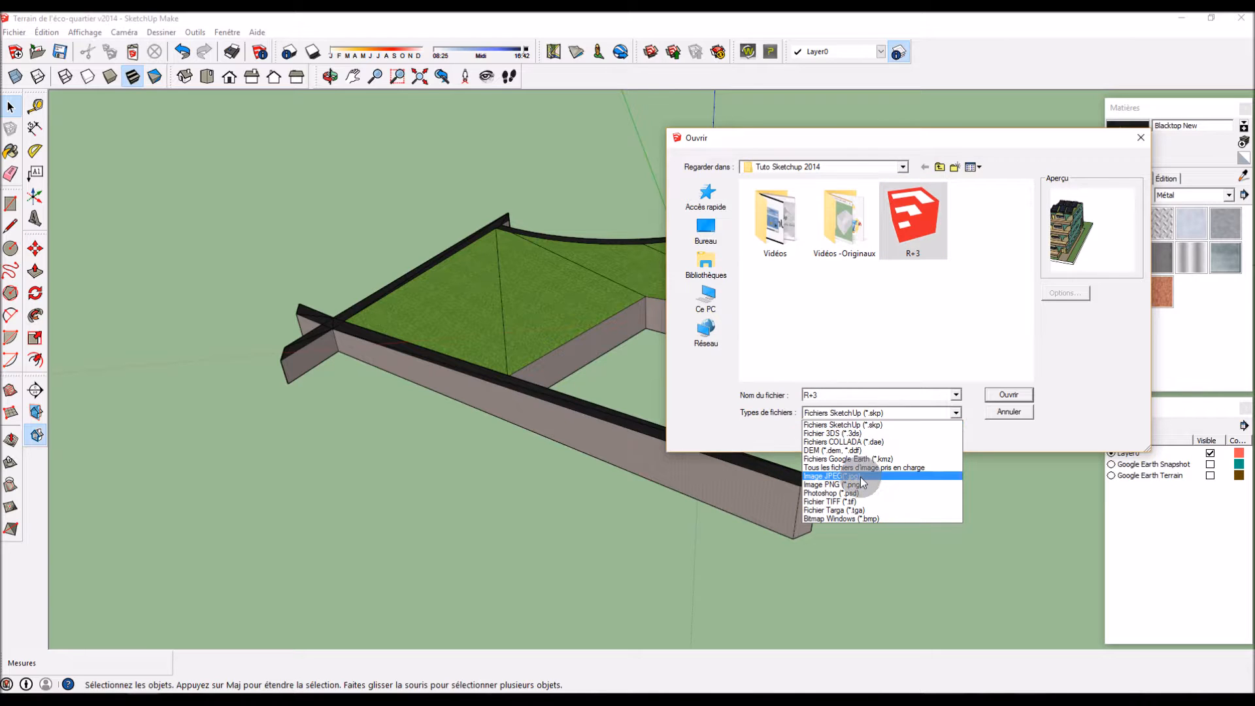
left_click(870, 427)
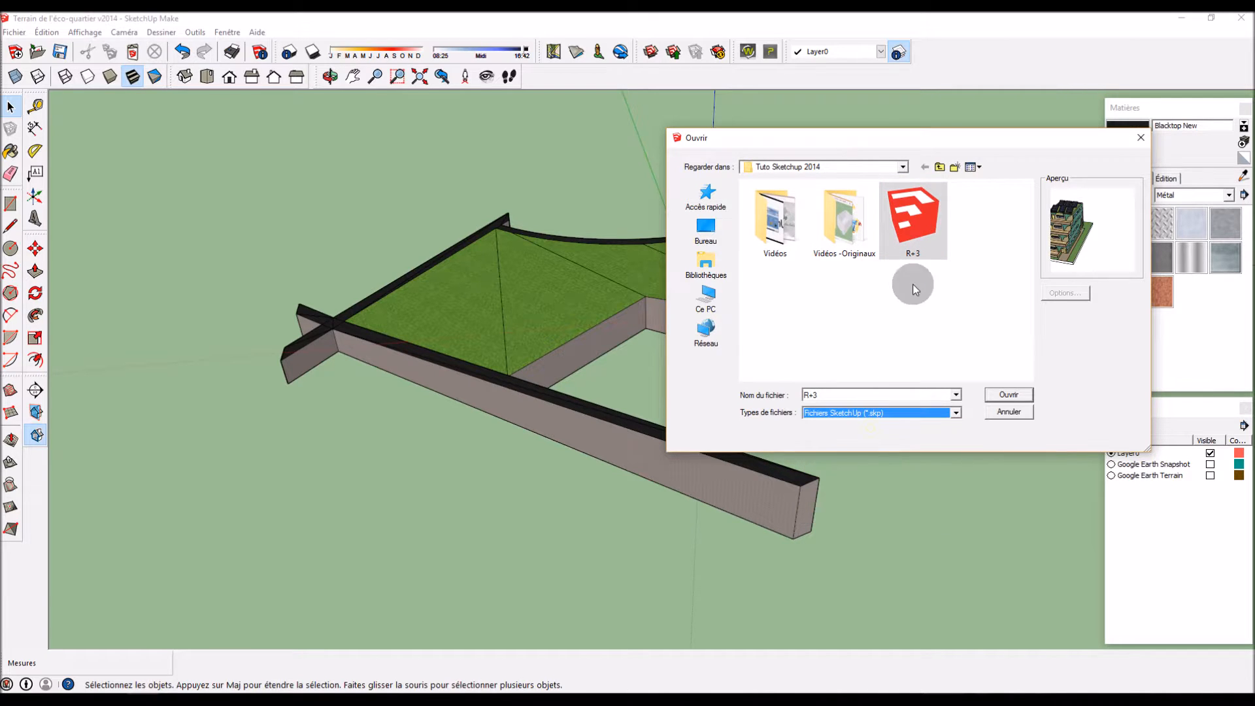
double_click(914, 236)
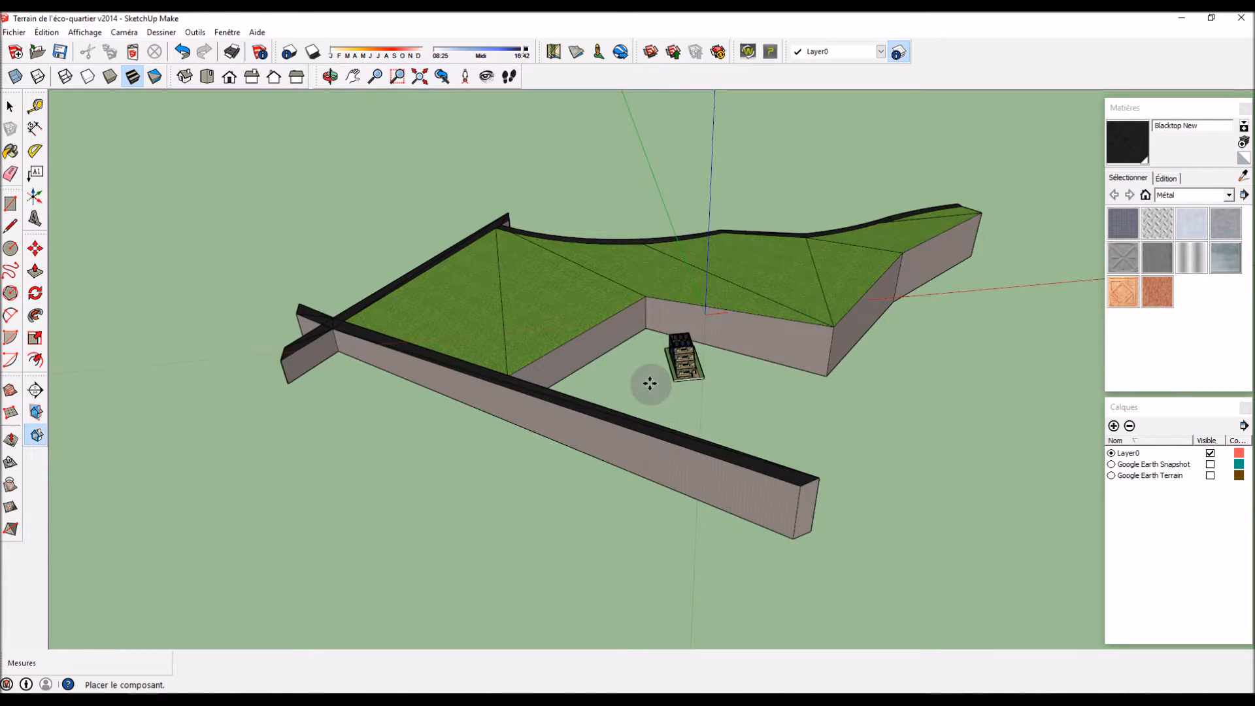
scroll(660, 400, "up", 3)
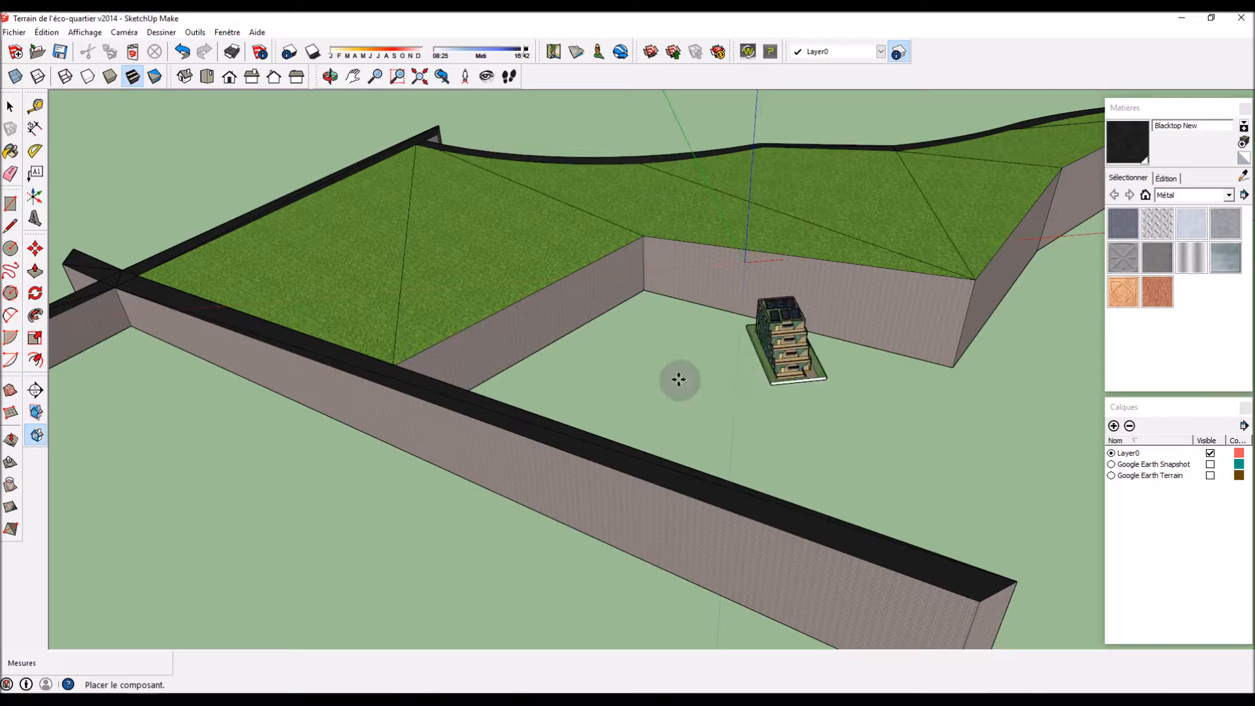
left_click(667, 412)
Step: Examine the imported building's terraces, planted facades, side entrance and rooftop solar panels up close and as a whole
scroll(768, 386, "up", 5)
middle_click_drag(765, 386, 863, 229)
scroll(863, 228, "up", 2)
scroll(863, 229, "up", 2)
middle_click_drag(832, 272, 855, 297)
scroll(855, 296, "down", 6)
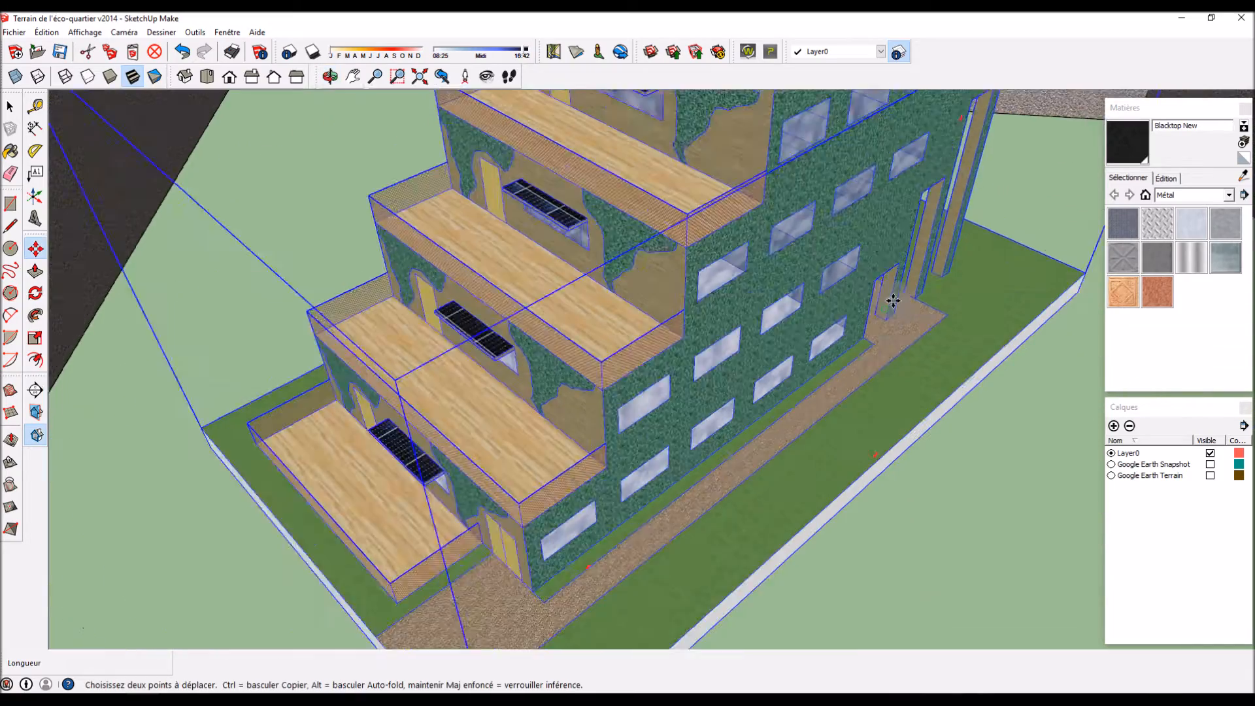
middle_click_drag(691, 334, 732, 380)
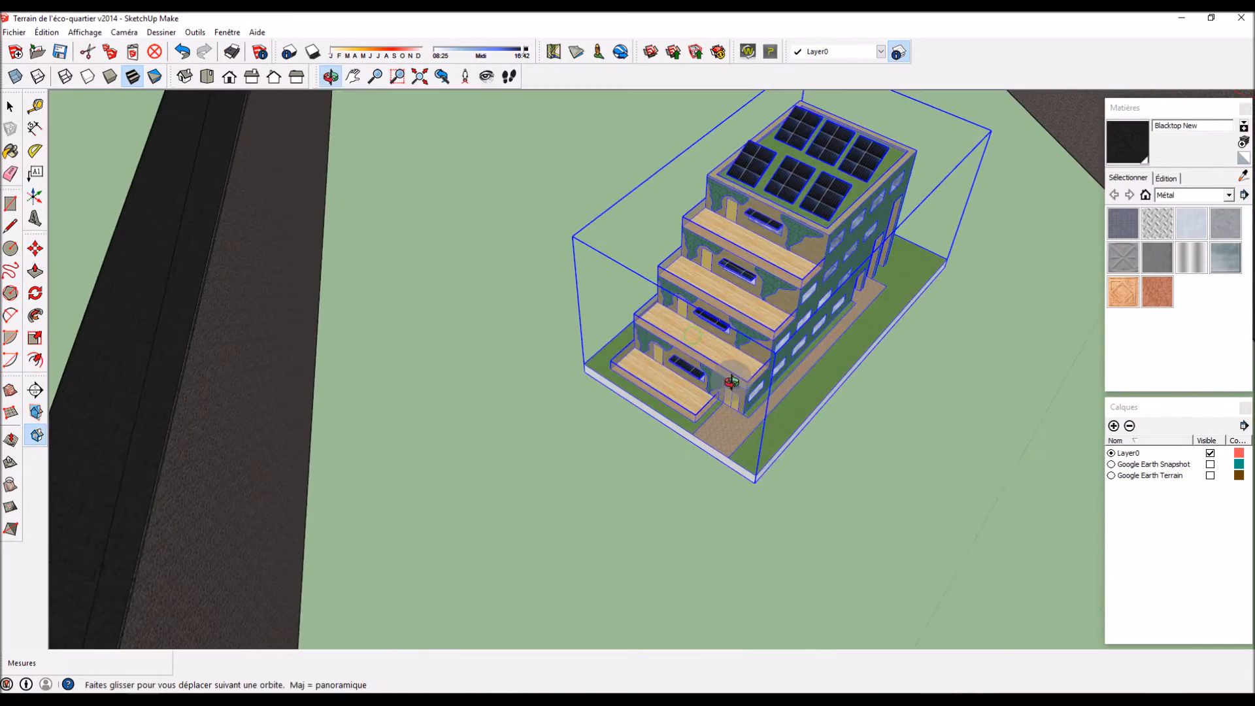
scroll(743, 366, "down", 2)
scroll(840, 243, "up", 2)
scroll(745, 262, "up", 4)
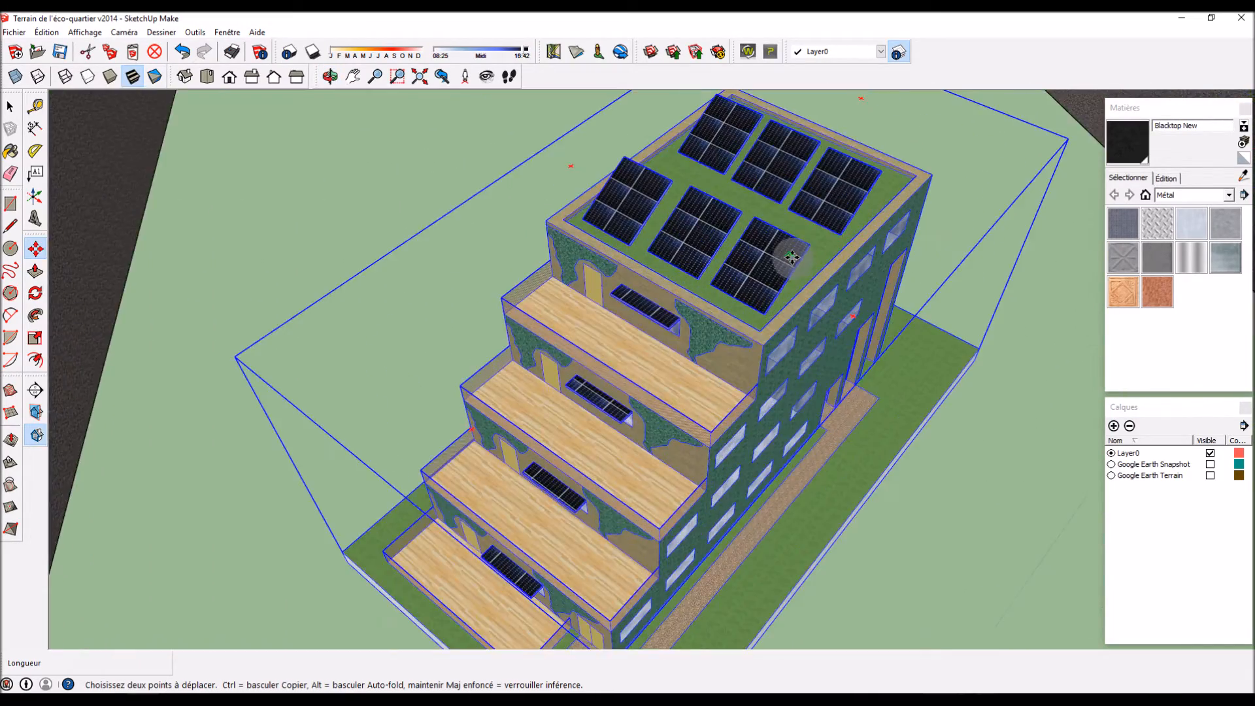
scroll(746, 258, "down", 1)
scroll(747, 257, "down", 3)
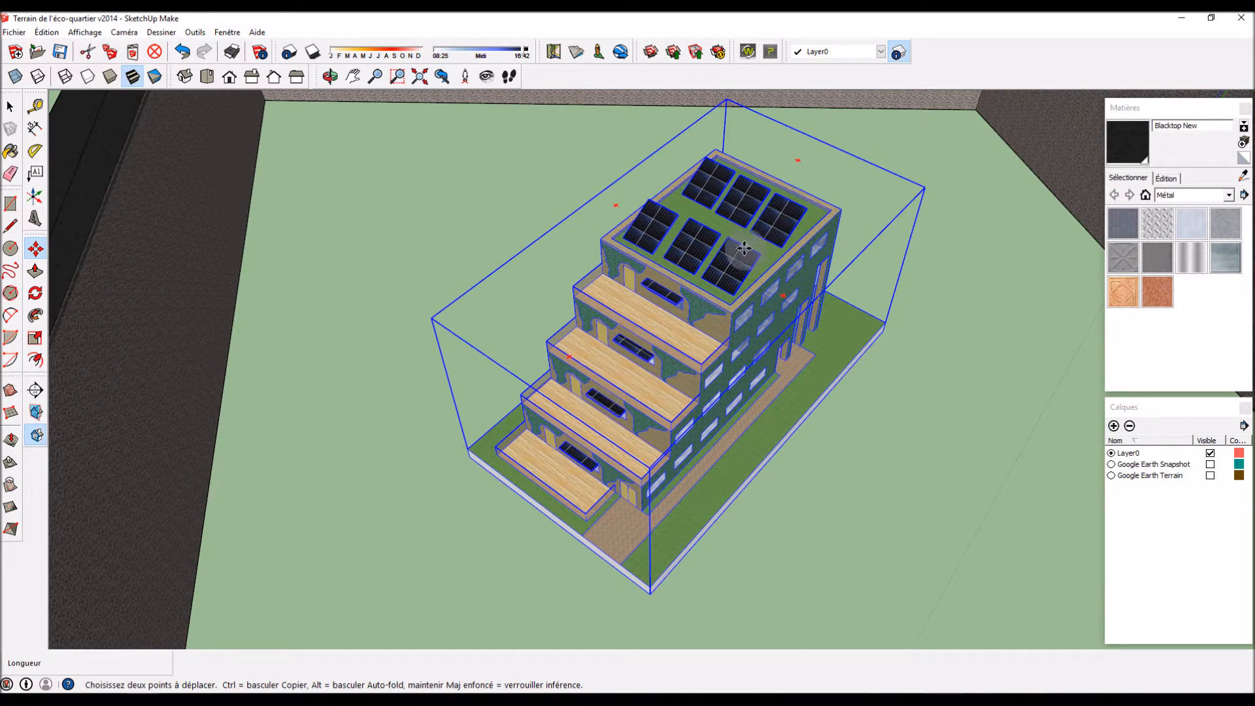
scroll(745, 252, "down", 2)
Step: Move the building by its front base corner out of the notch onto the grass terrain near the notch's inner edge
middle_click_drag(557, 433, 639, 372)
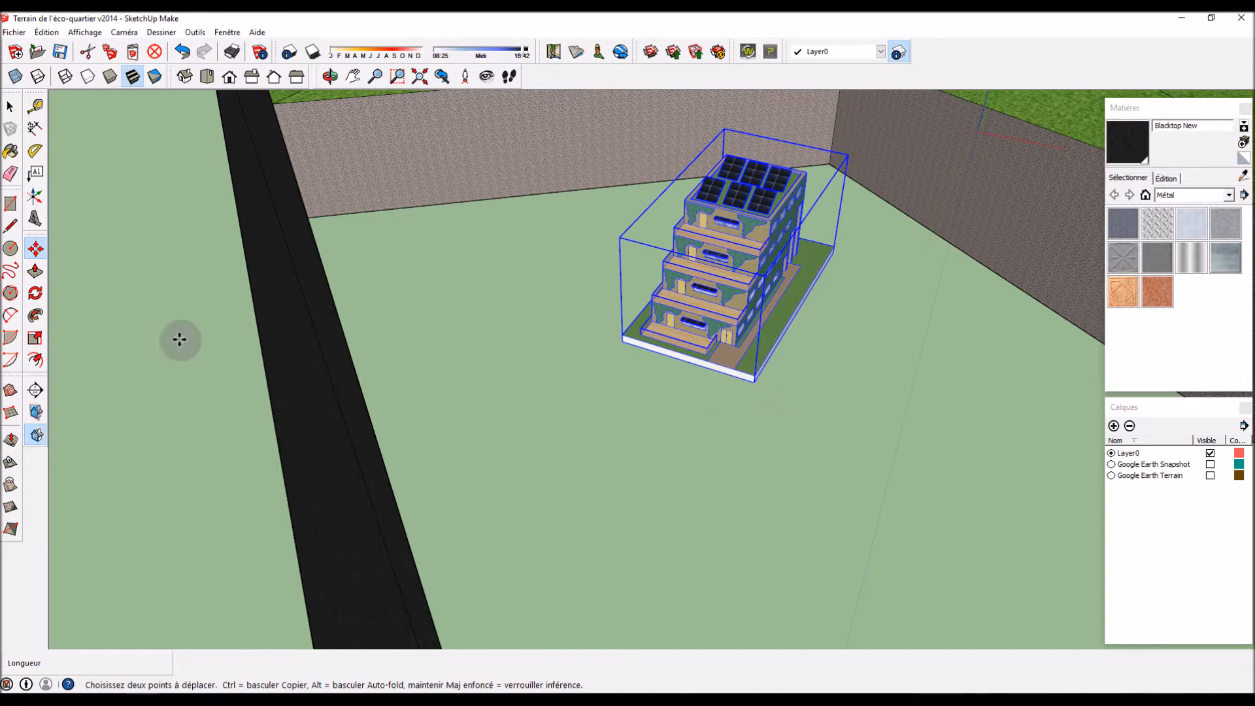
left_click(755, 376)
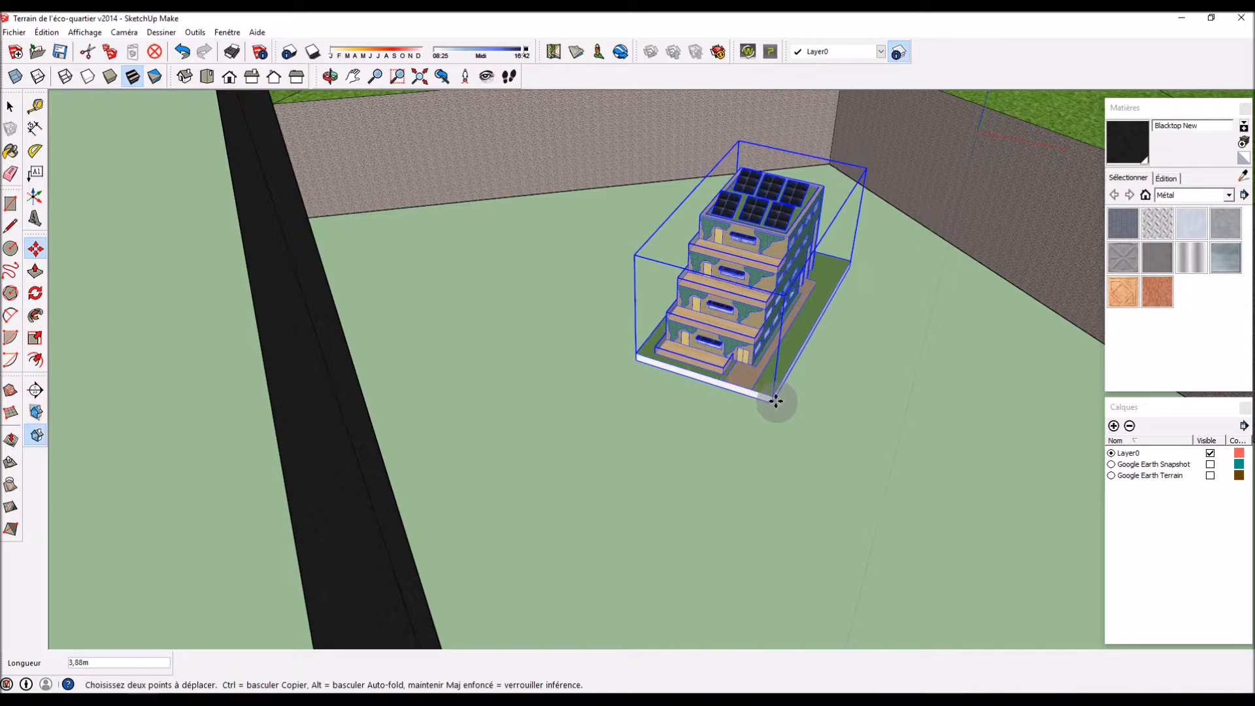
middle_click_drag(737, 406, 715, 420)
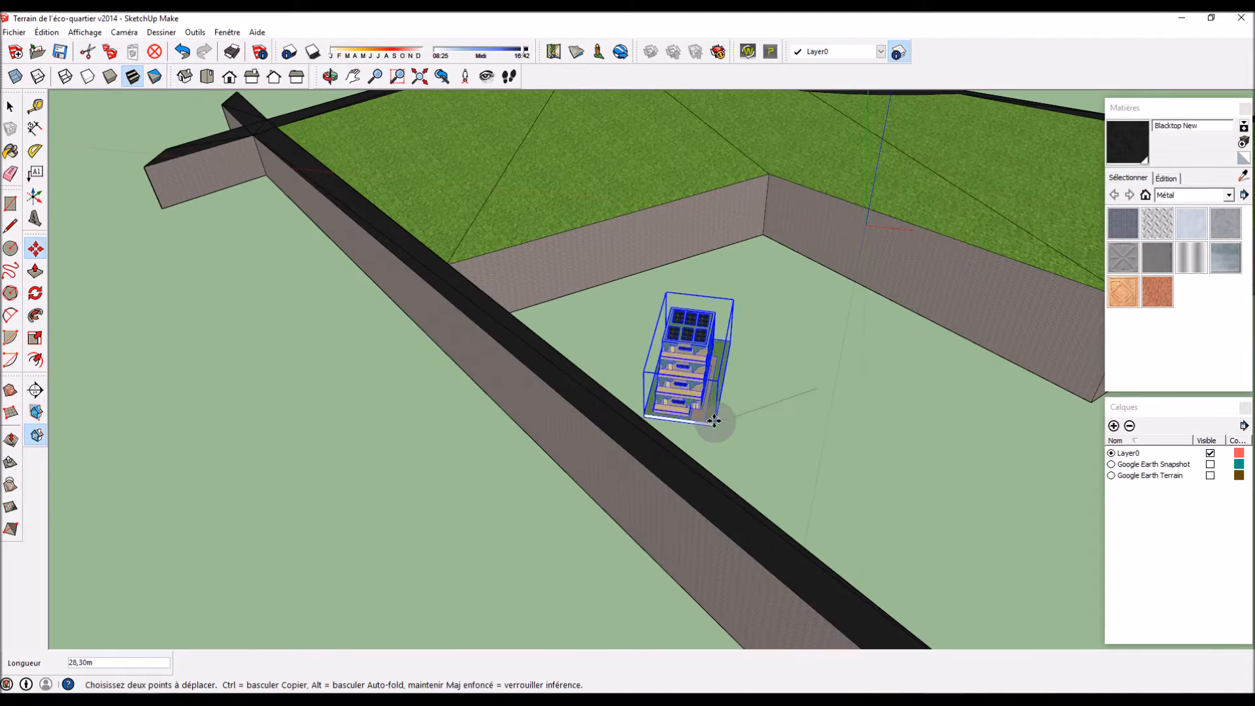
scroll(934, 193, "up", 2)
scroll(933, 193, "up", 5)
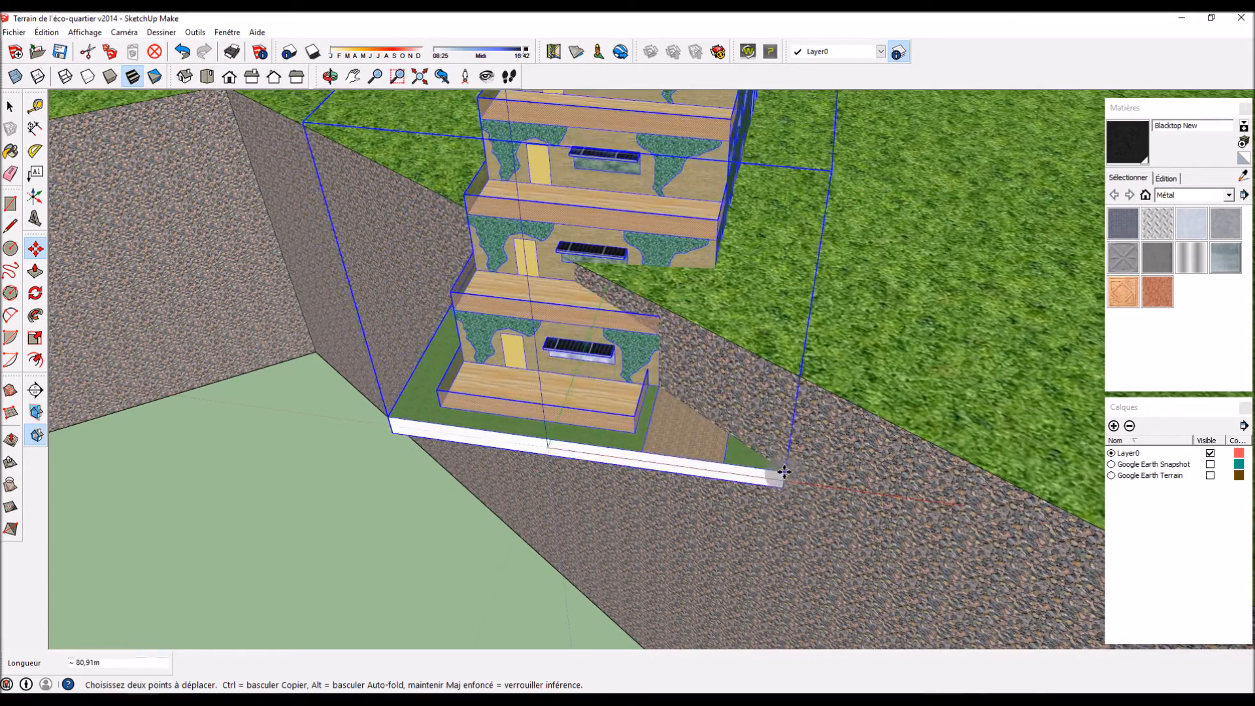
scroll(783, 314, "down", 4)
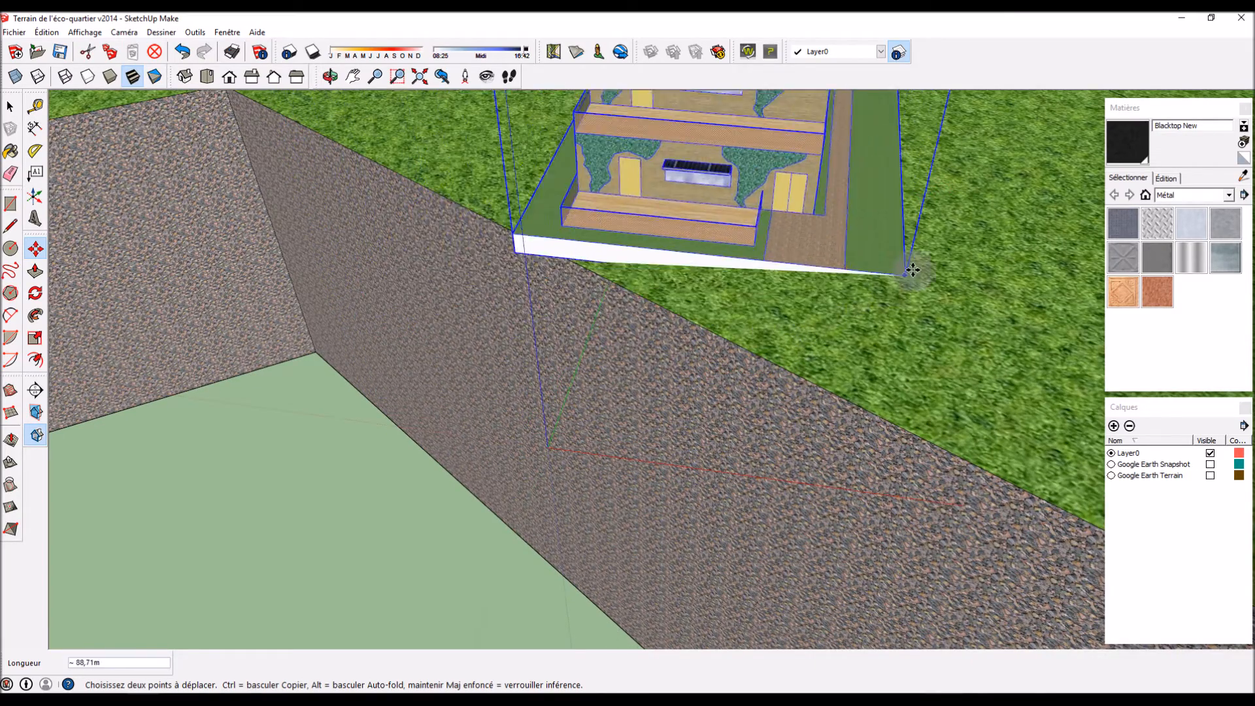
scroll(897, 260, "down", 5)
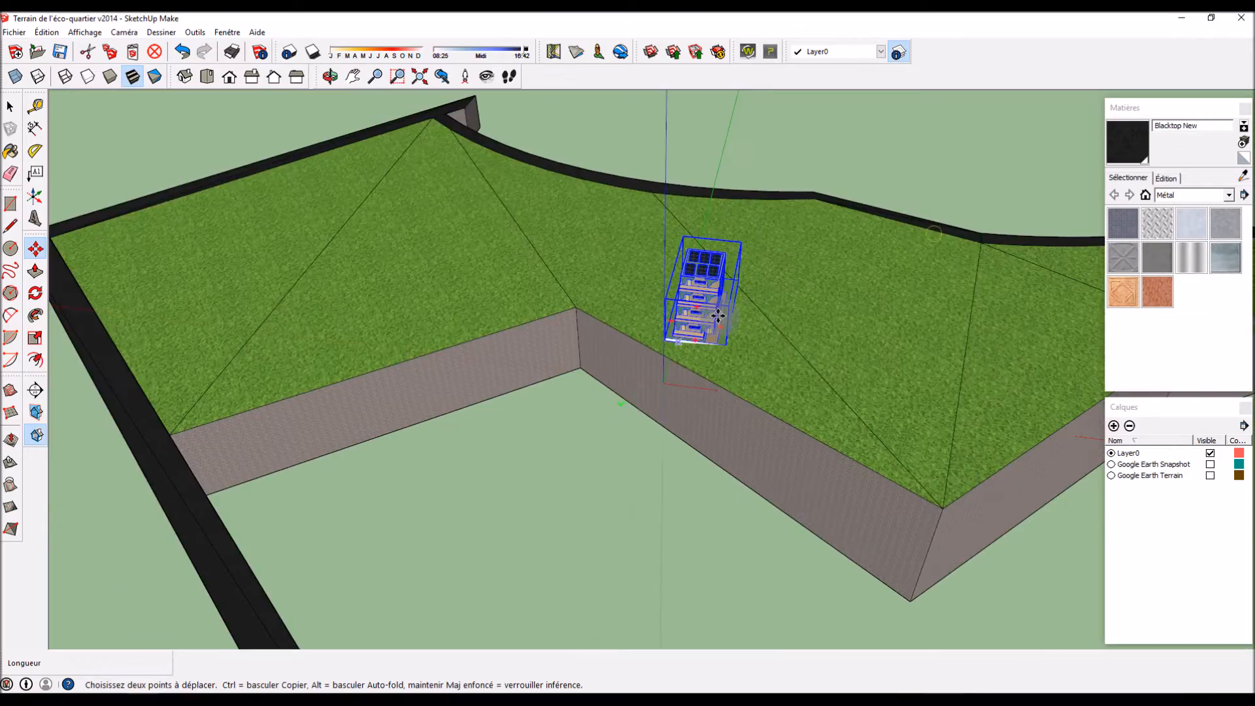
scroll(759, 267, "up", 3)
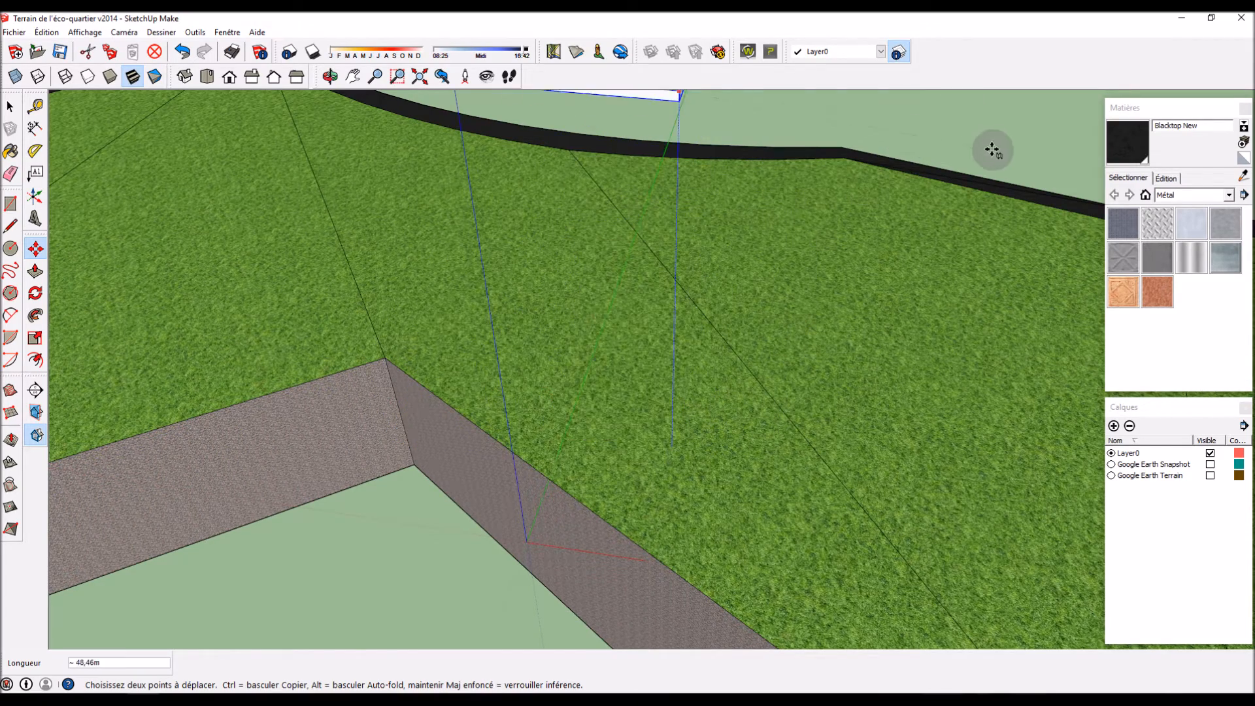
scroll(696, 275, "down", 2)
scroll(696, 274, "down", 3)
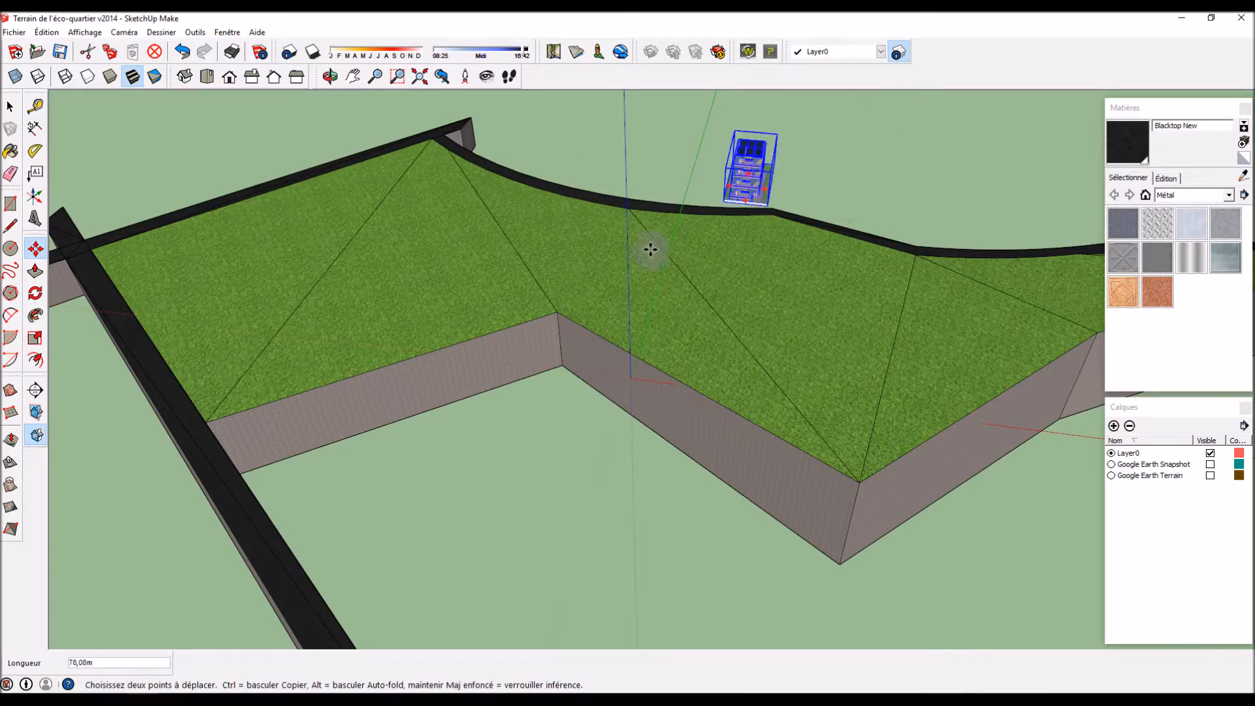
left_click(680, 340)
scroll(680, 340, "up", 5)
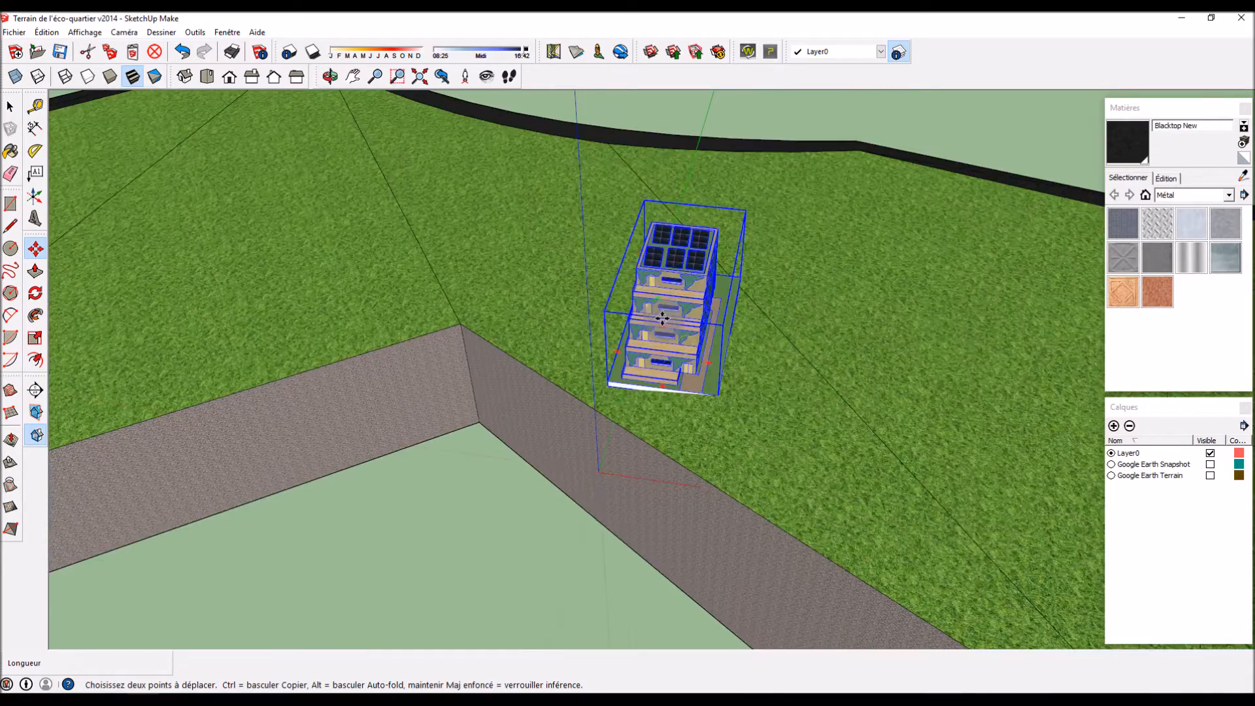
key("q")
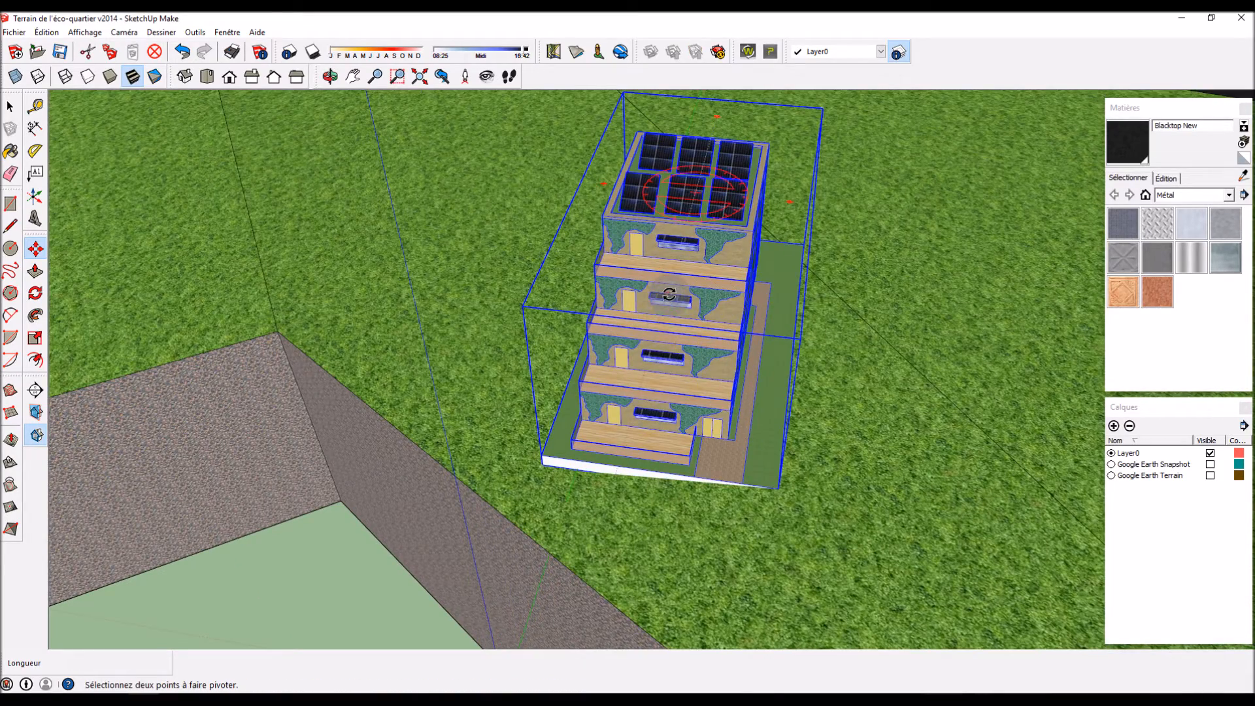
left_click(669, 294)
key("Escape")
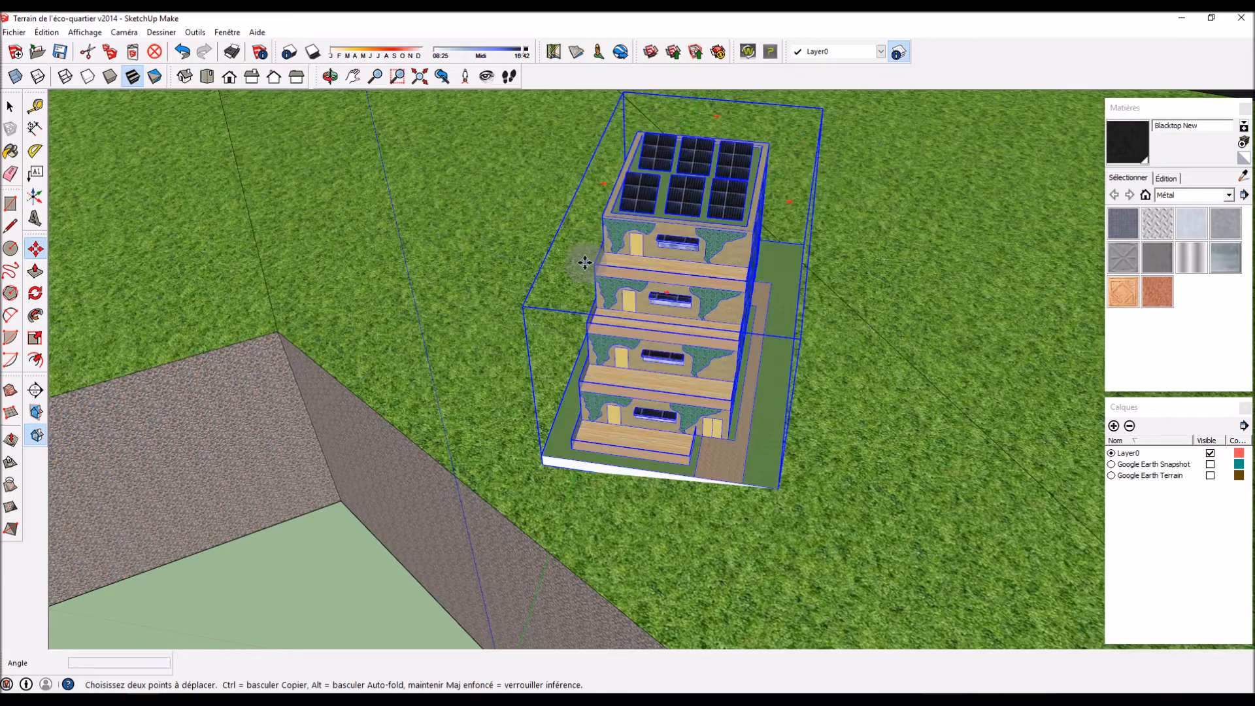
Step: Move the building by its rear base corner across the grass to the inner side of the bend in the curved road
scroll(585, 262, "down", 10)
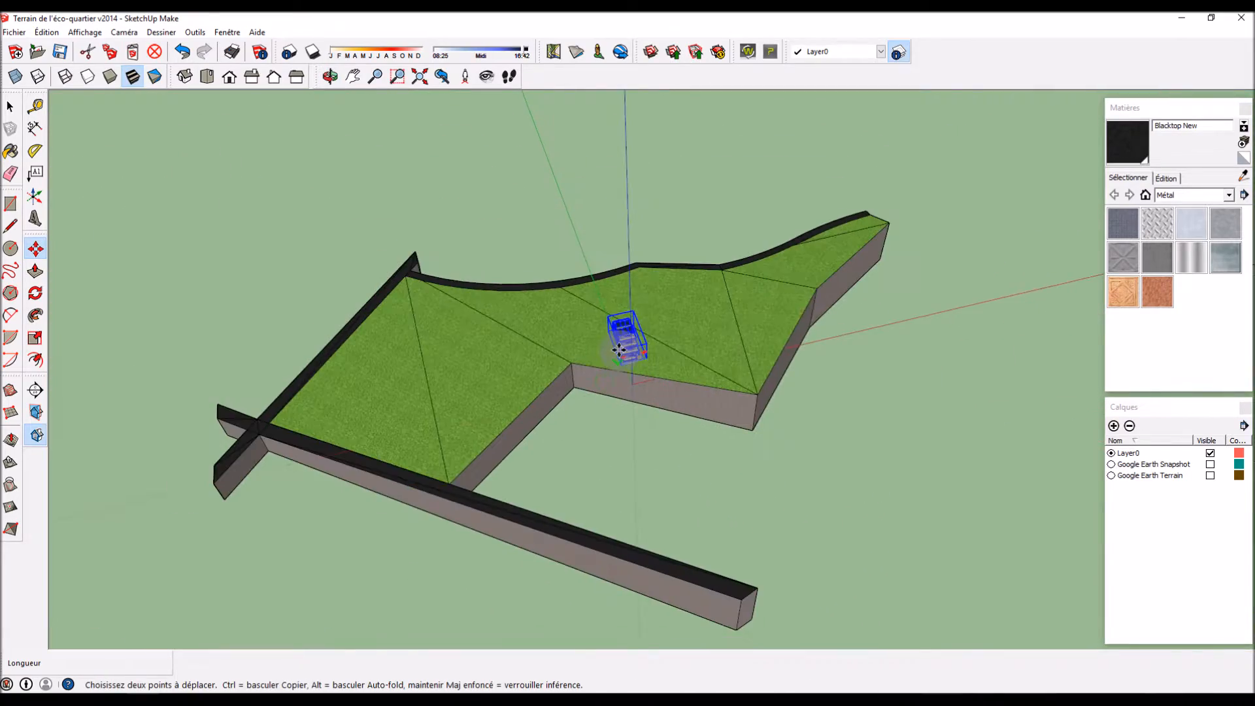
scroll(604, 370, "up", 3)
scroll(647, 251, "up", 2)
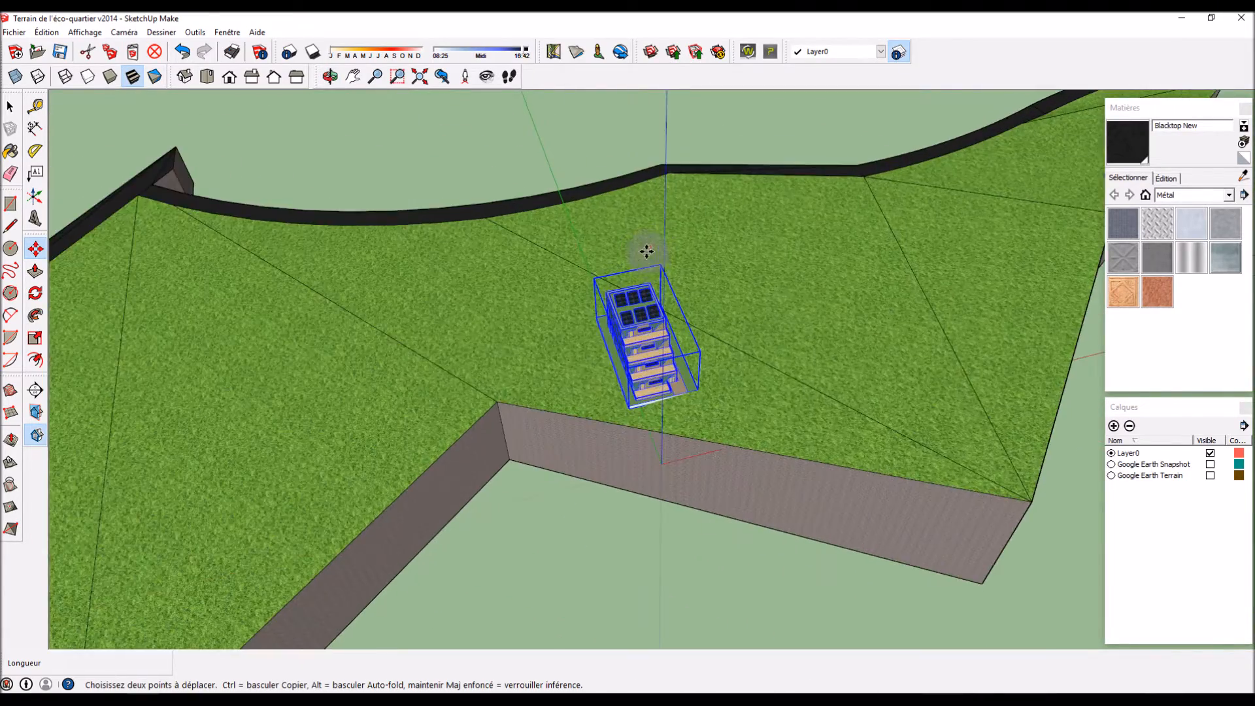
middle_click_drag(754, 288, 679, 340)
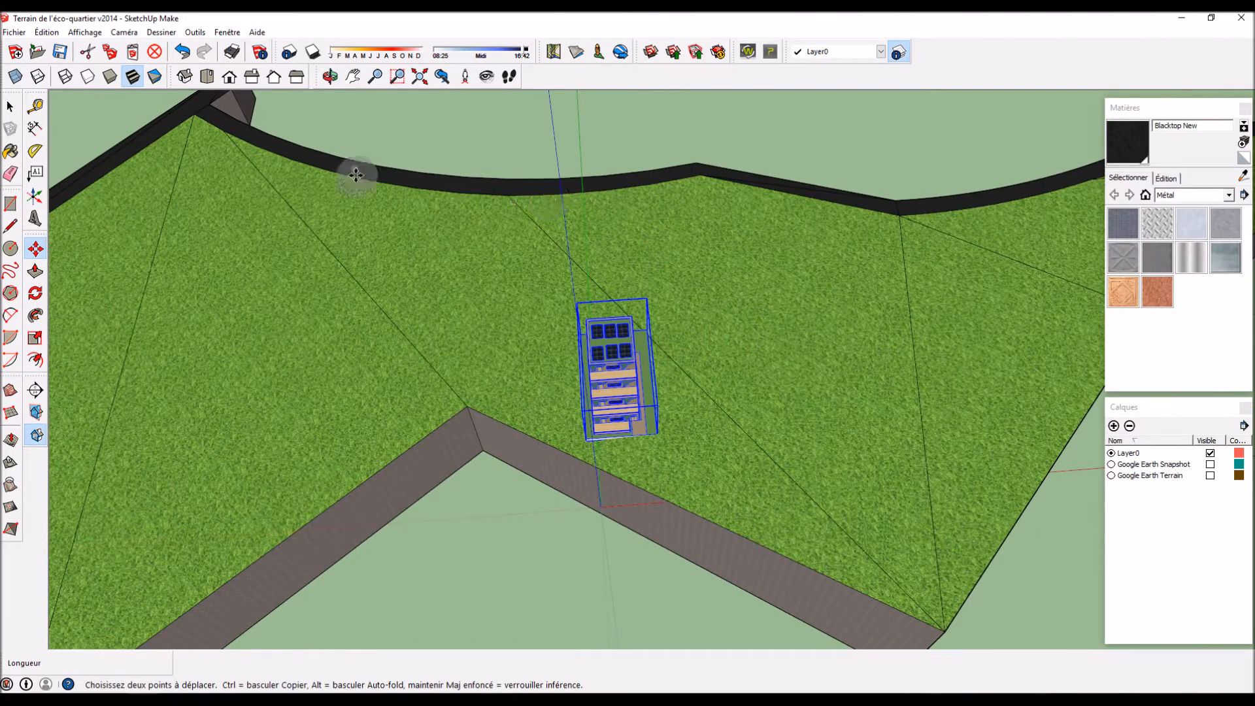
scroll(632, 287, "up", 2)
middle_click_drag(765, 344, 589, 388)
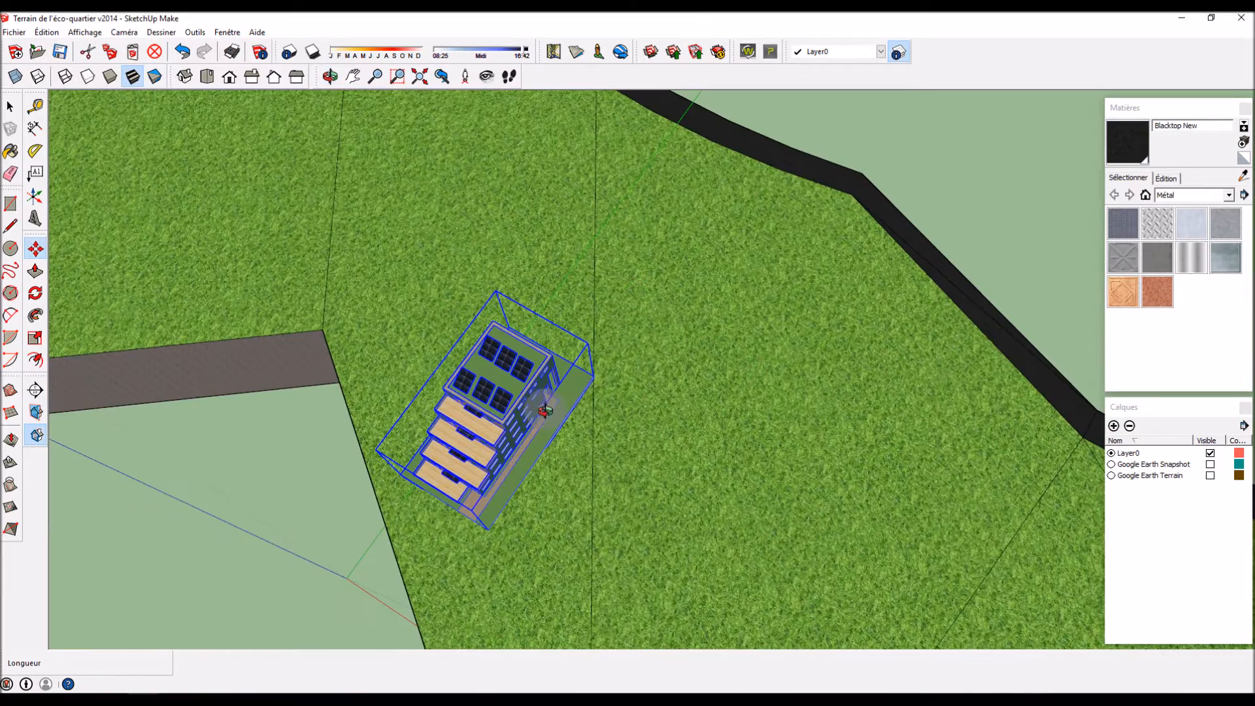
left_click(593, 377)
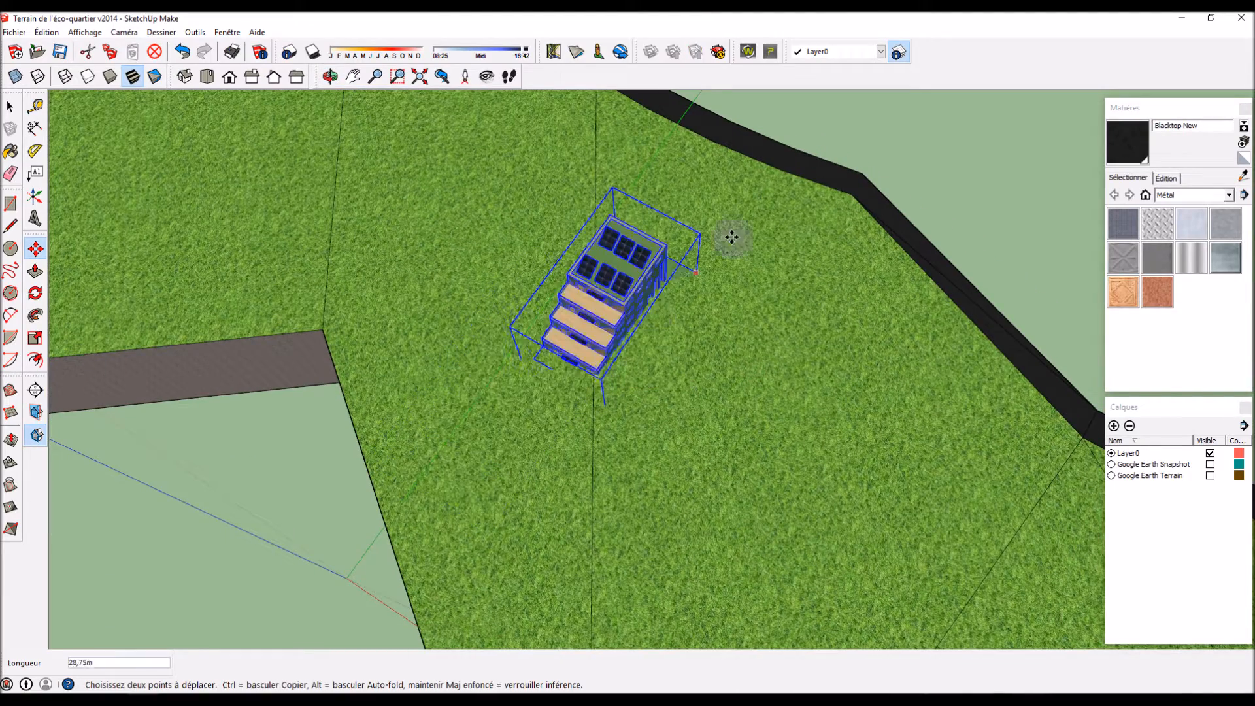
left_click(833, 196)
middle_click_drag(915, 247, 924, 210)
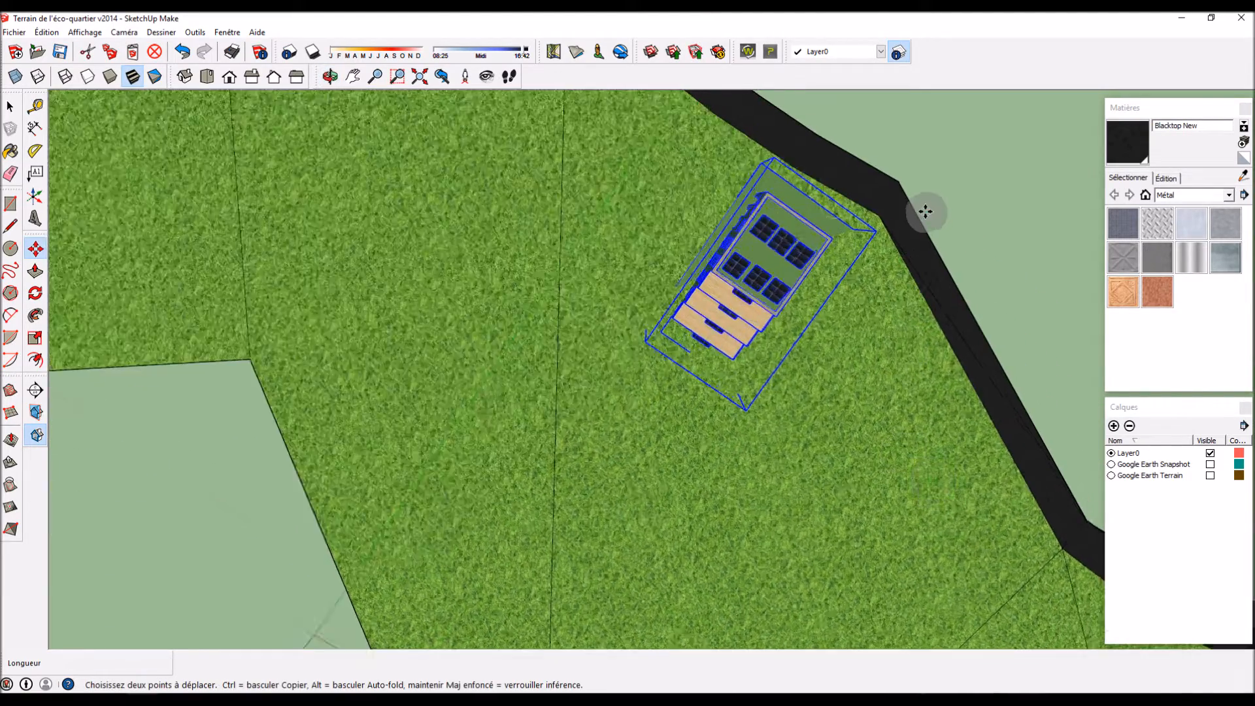
Step: Rotate the building slightly on the grass to align its rear side with the nearby road
scroll(850, 232, "up", 3)
key("q")
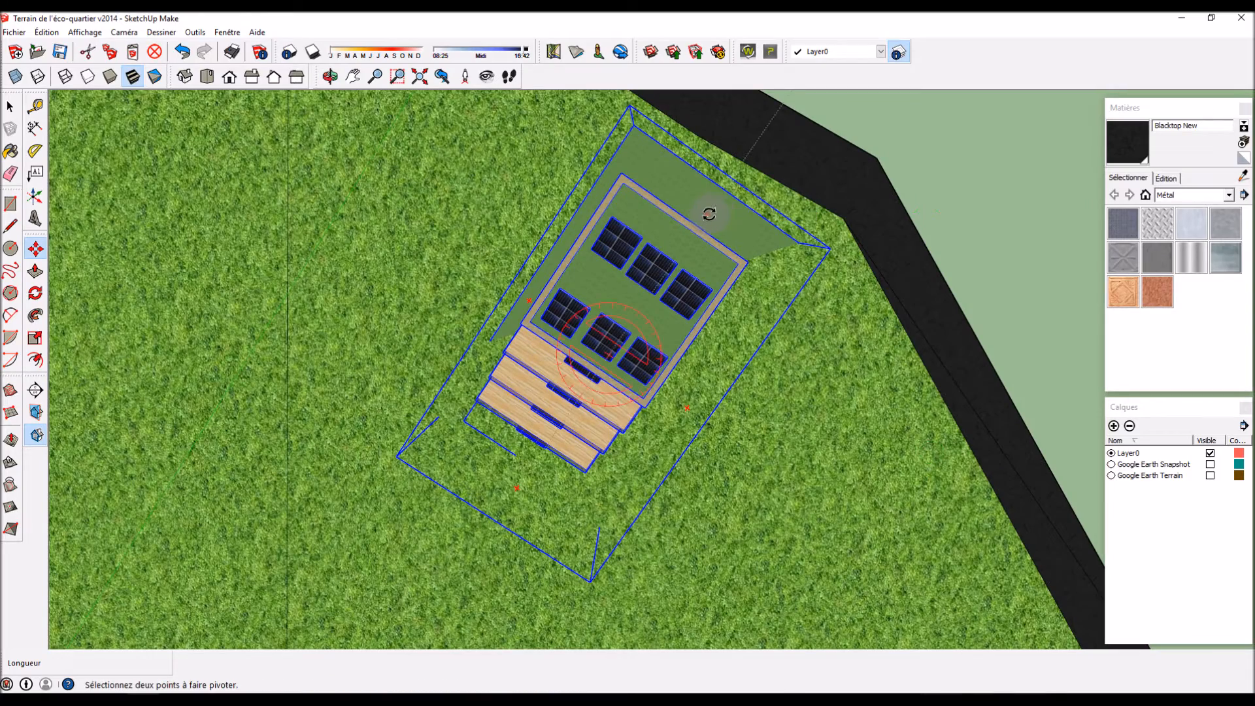
key("m")
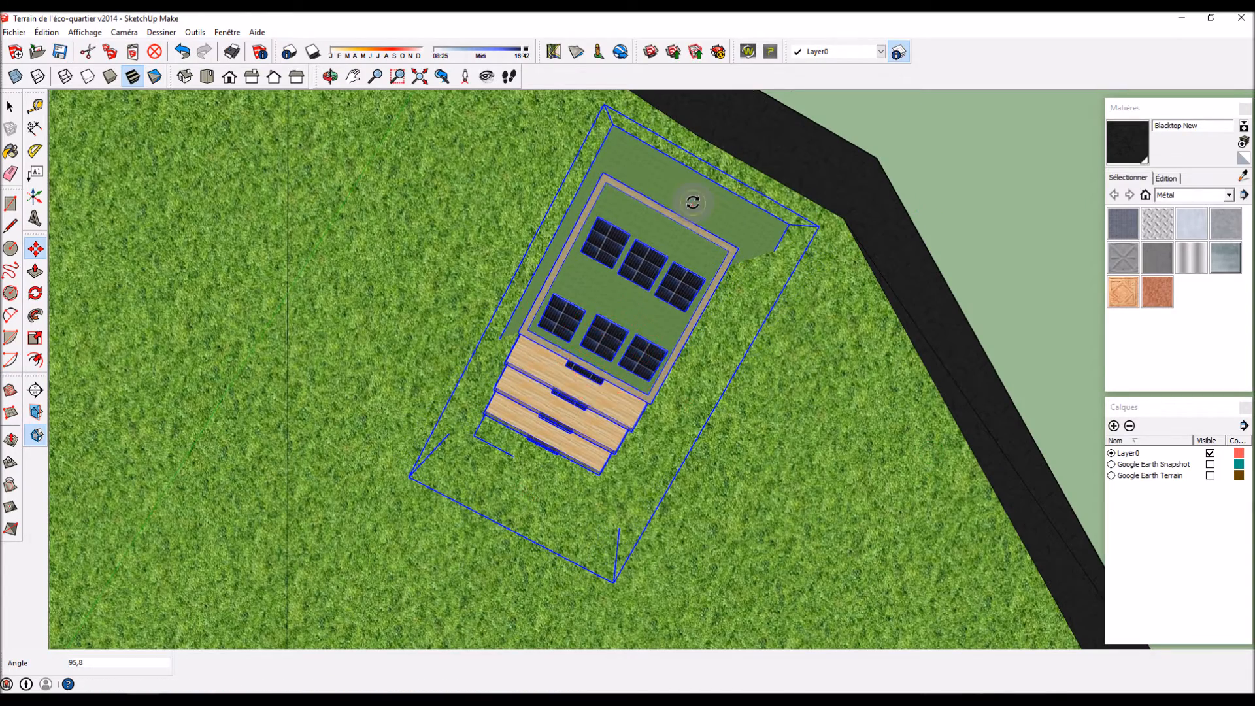
Step: Show the Google Earth Terrain layer to check the building's location on the aerial image, and hide the layer again
scroll(912, 199, "down", 4)
middle_click_drag(912, 199, 947, 168)
key("m")
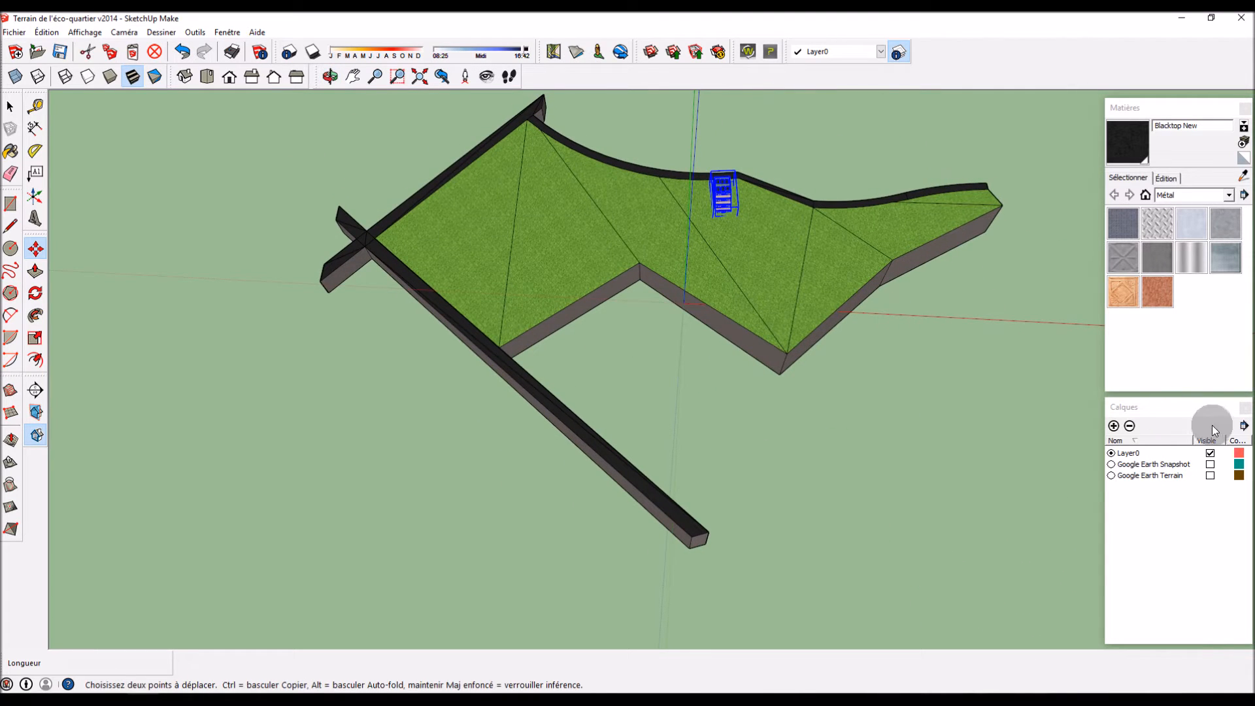
left_click(1210, 475)
scroll(592, 317, "down", 3)
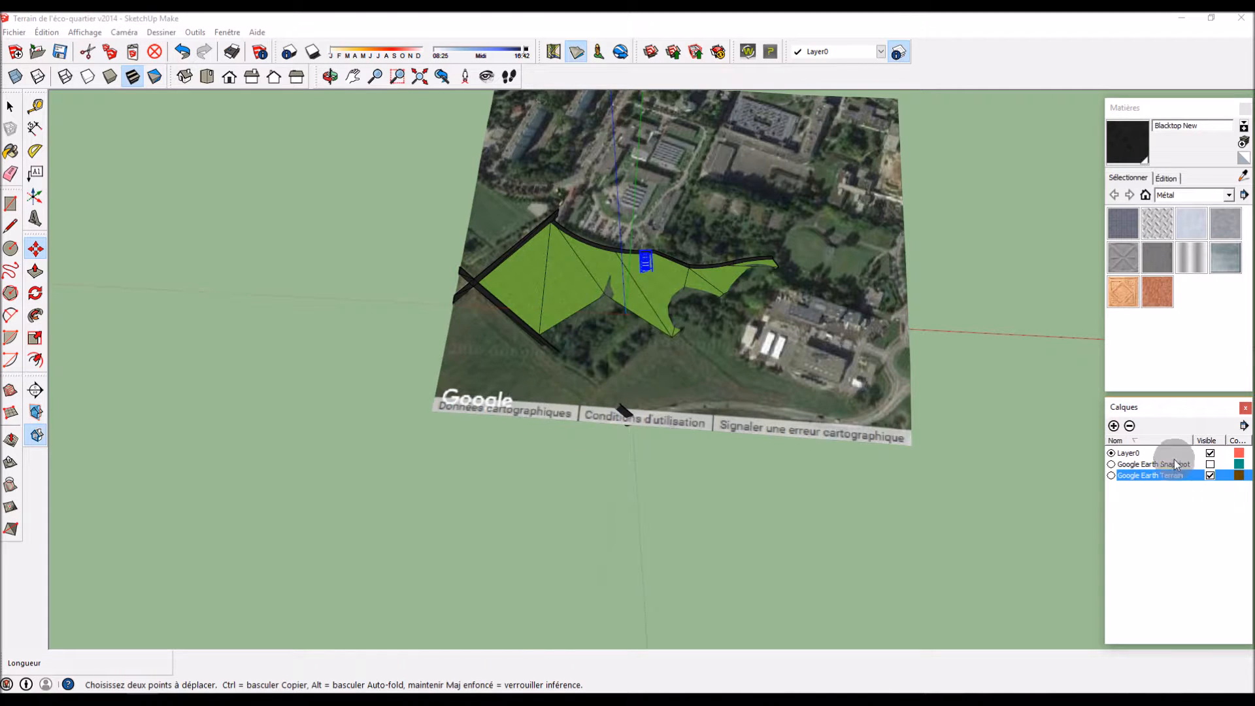
left_click(1211, 475)
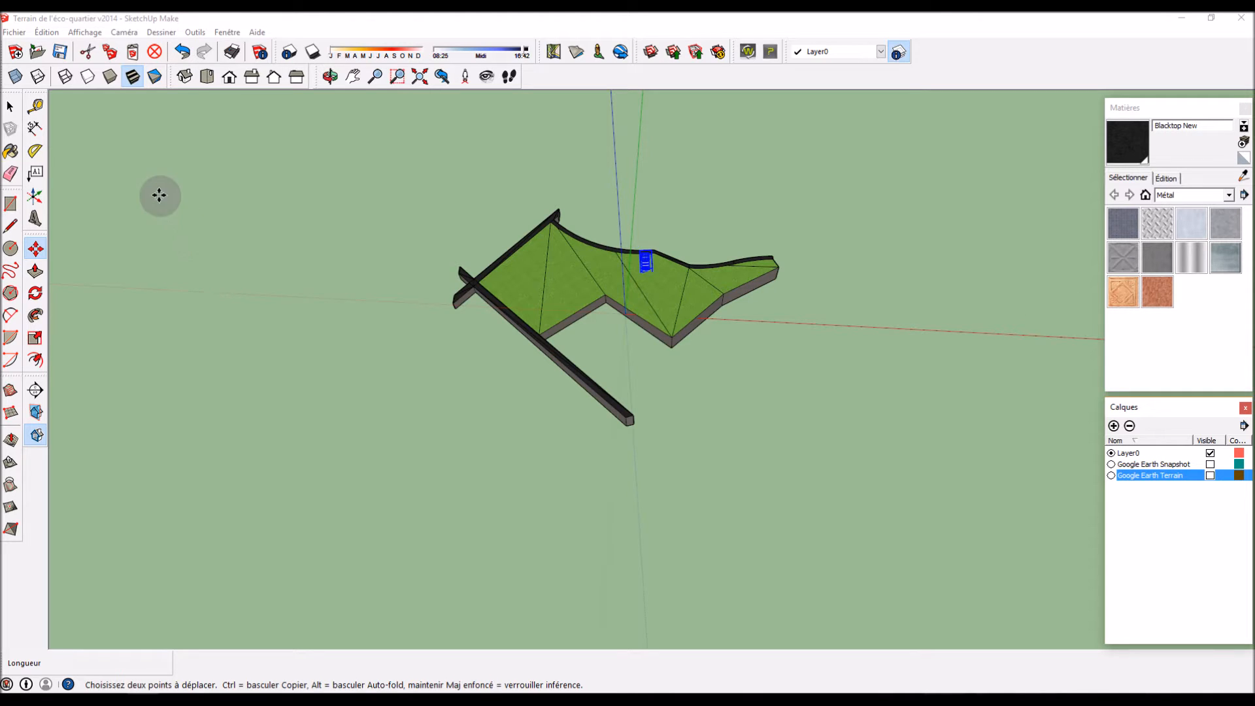
Step: From the top view, shift the building across the grass beside the inner corner of the road bend
left_click(210, 80)
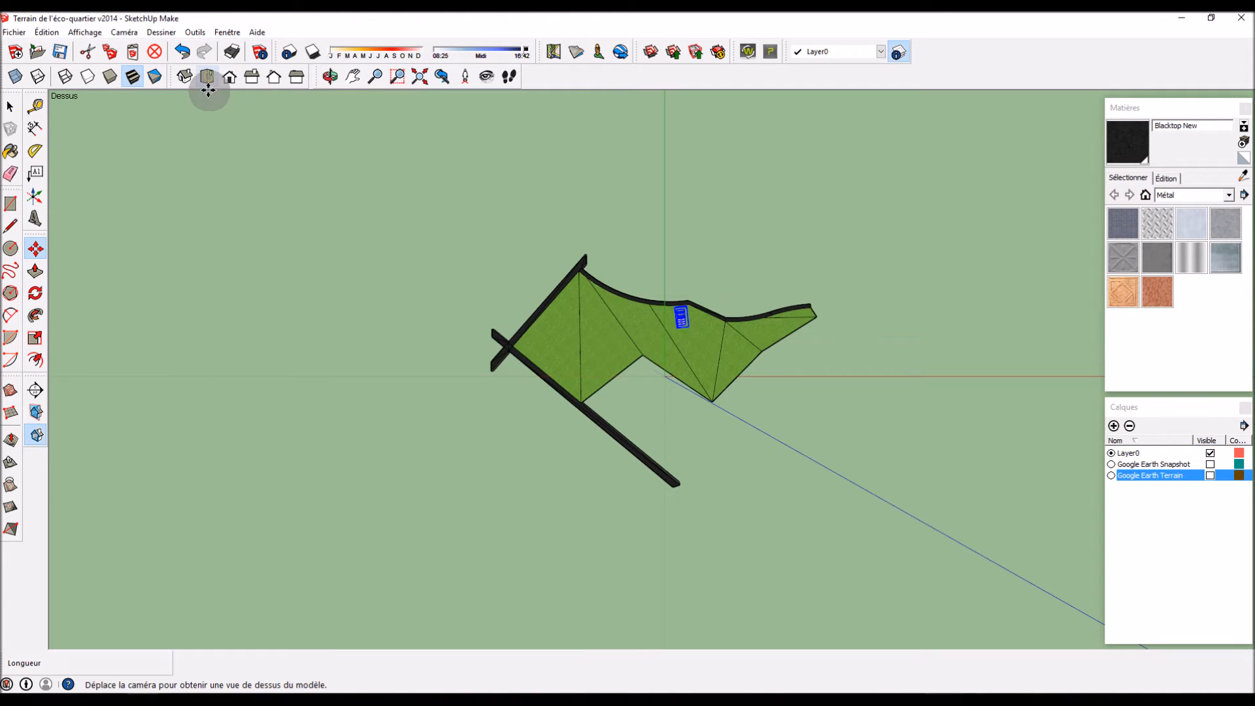
scroll(636, 295, "up", 3)
scroll(651, 297, "up", 5)
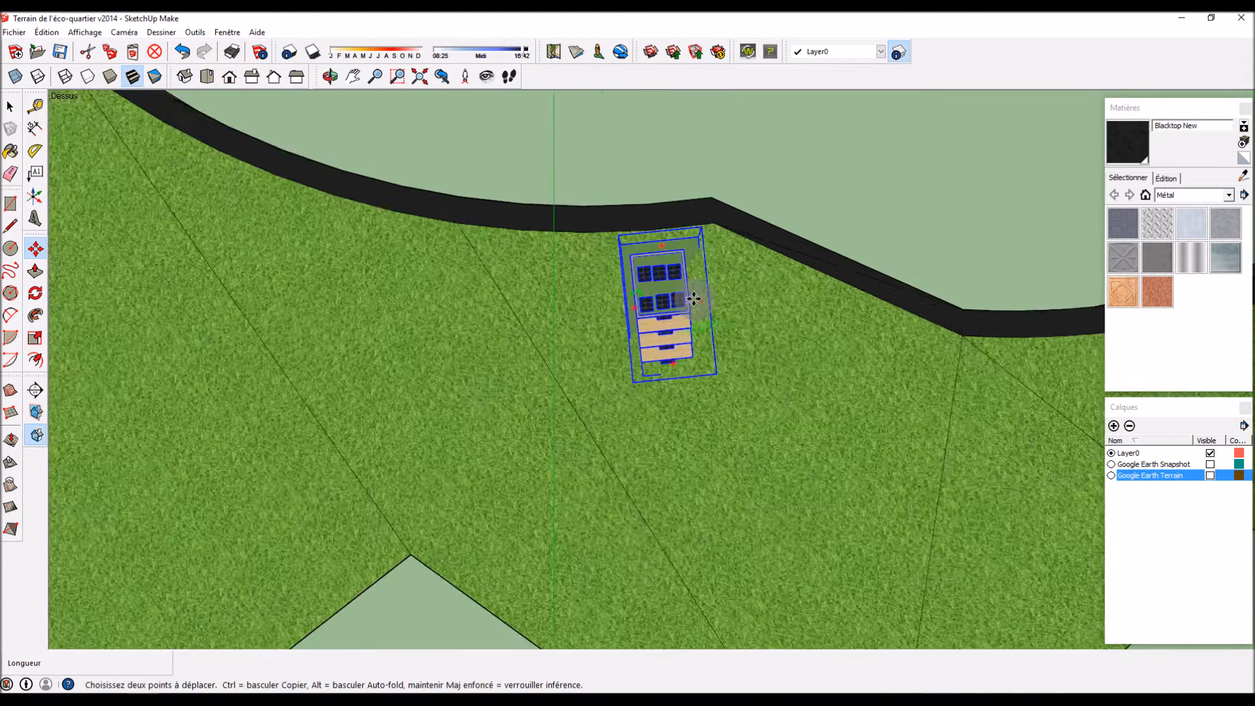
left_click(687, 284)
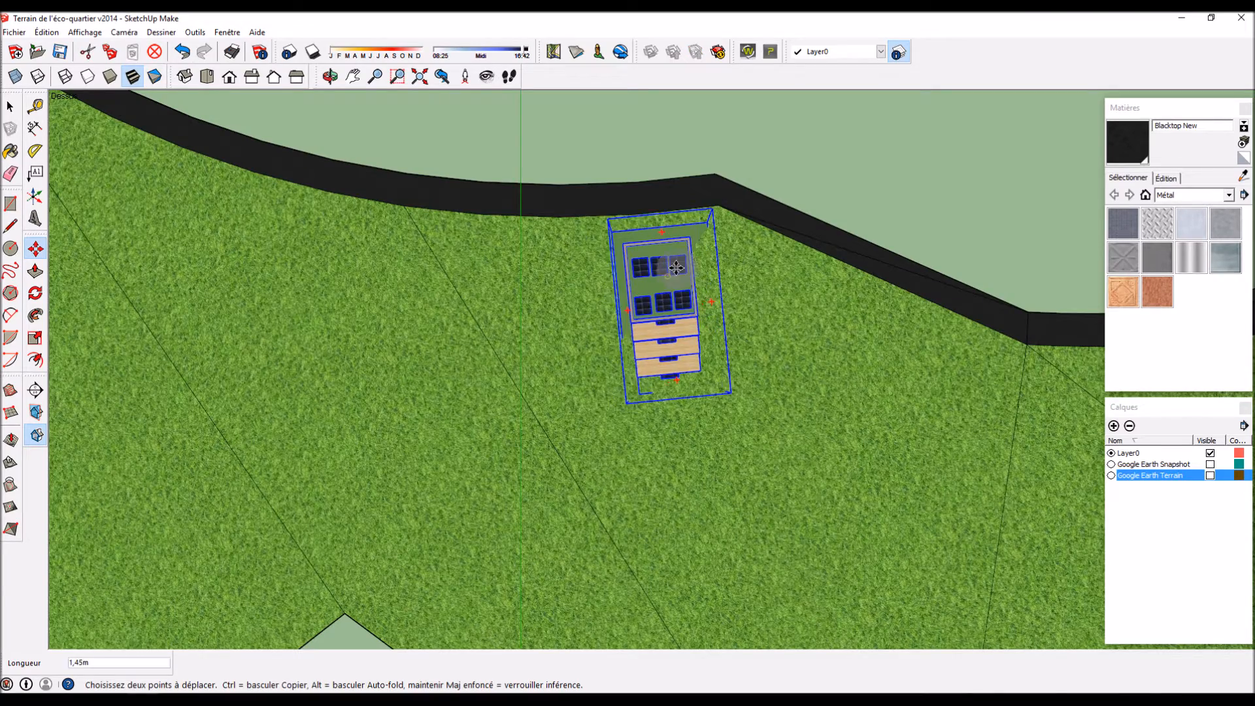
left_click(707, 283)
Step: Raise the sunken building and reposition it by its front base corner so its base slab sits on the grass
middle_click_drag(797, 502, 641, 195)
scroll(696, 291, "up", 5)
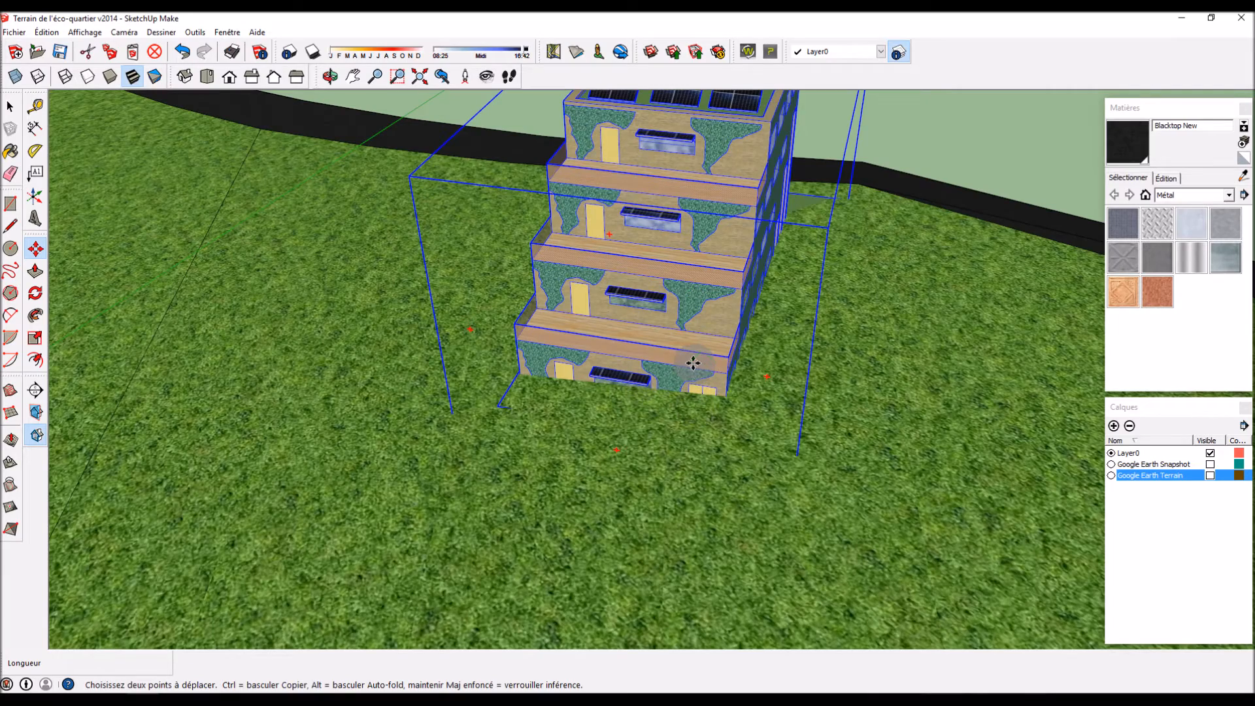
left_click_drag(693, 362, 776, 404)
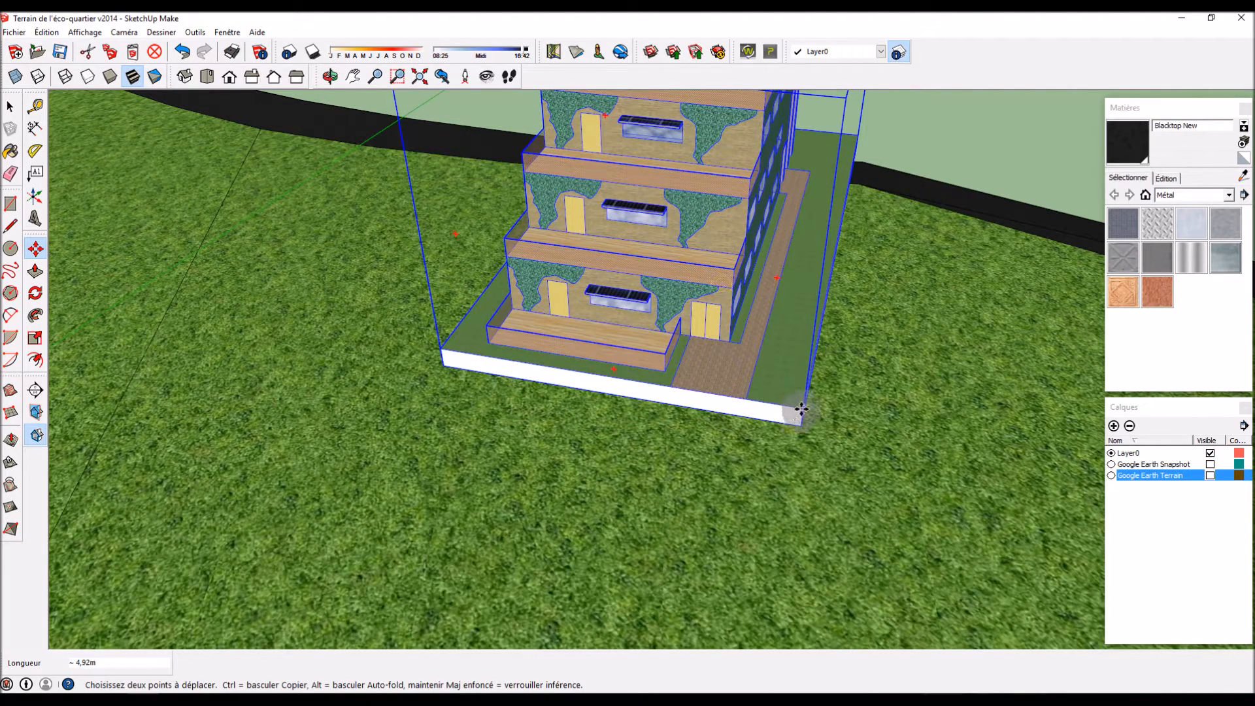
left_click(802, 410)
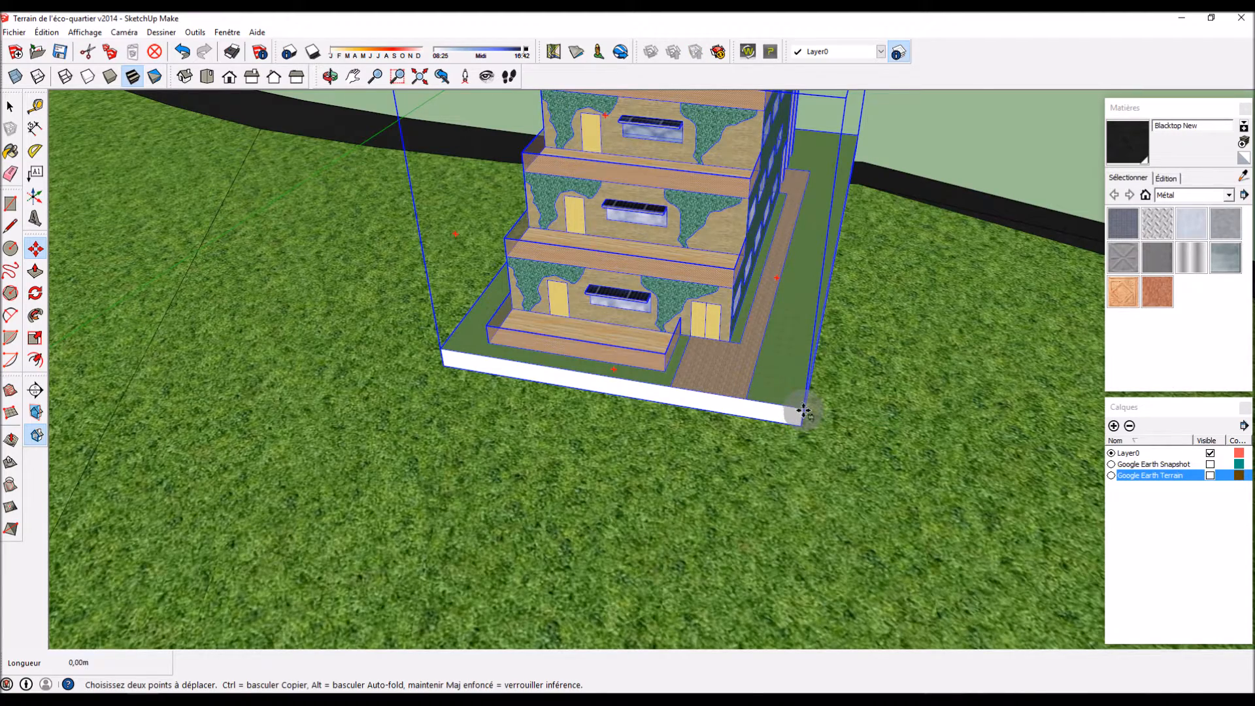
left_click_drag(802, 410, 832, 452)
Step: Examine the building's base from the road side, the planted side and the terrace front to check how it sits on the terrain
middle_click_drag(638, 525, 897, 404)
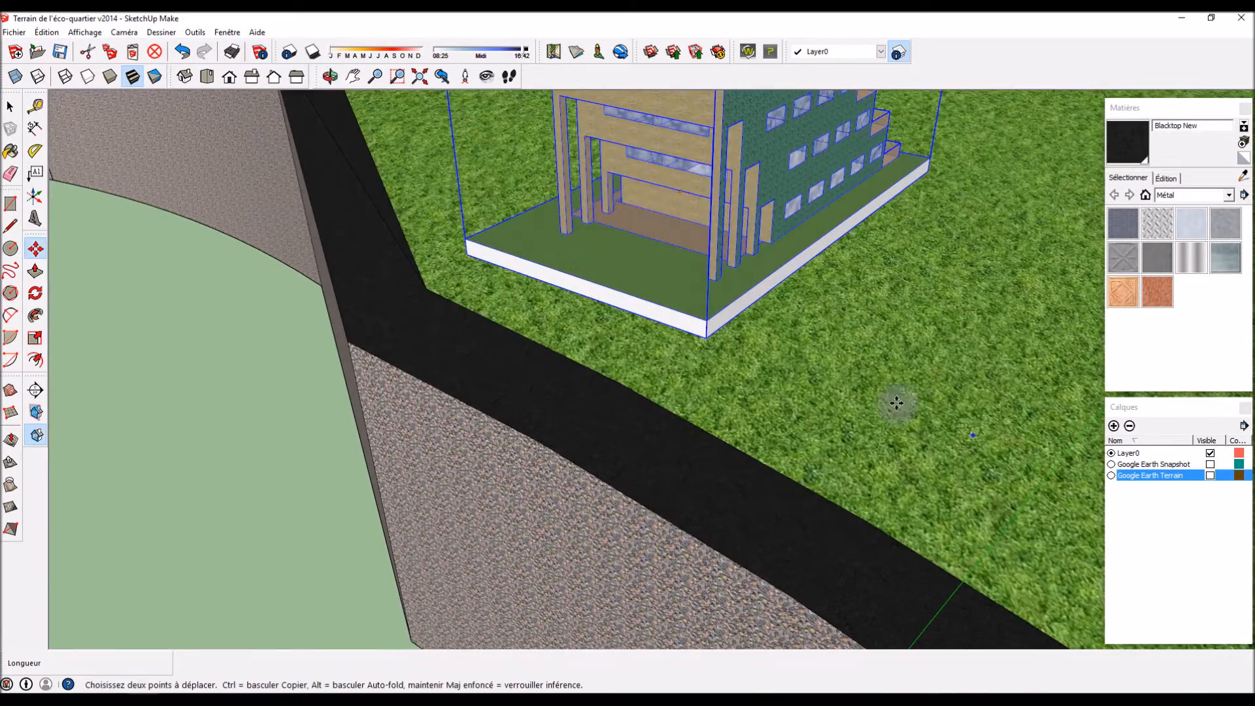
middle_click_drag(486, 274, 661, 323)
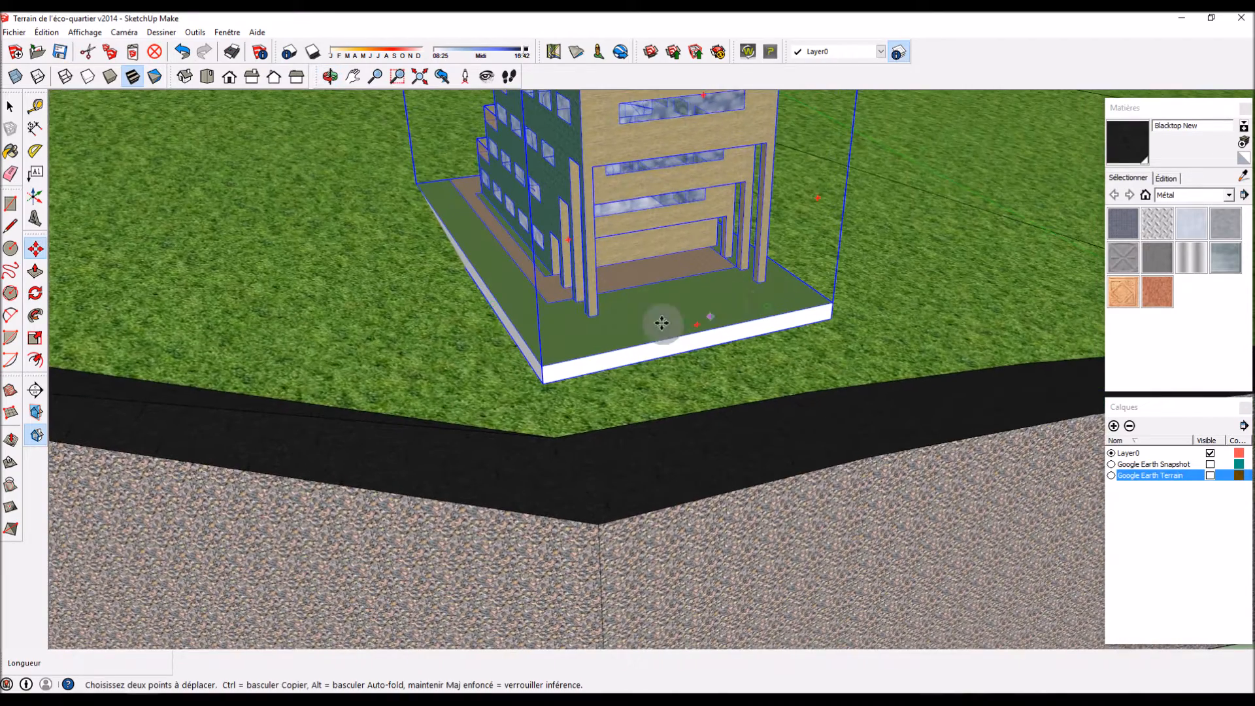
middle_click_drag(618, 388, 490, 356)
middle_click_drag(653, 380, 461, 427)
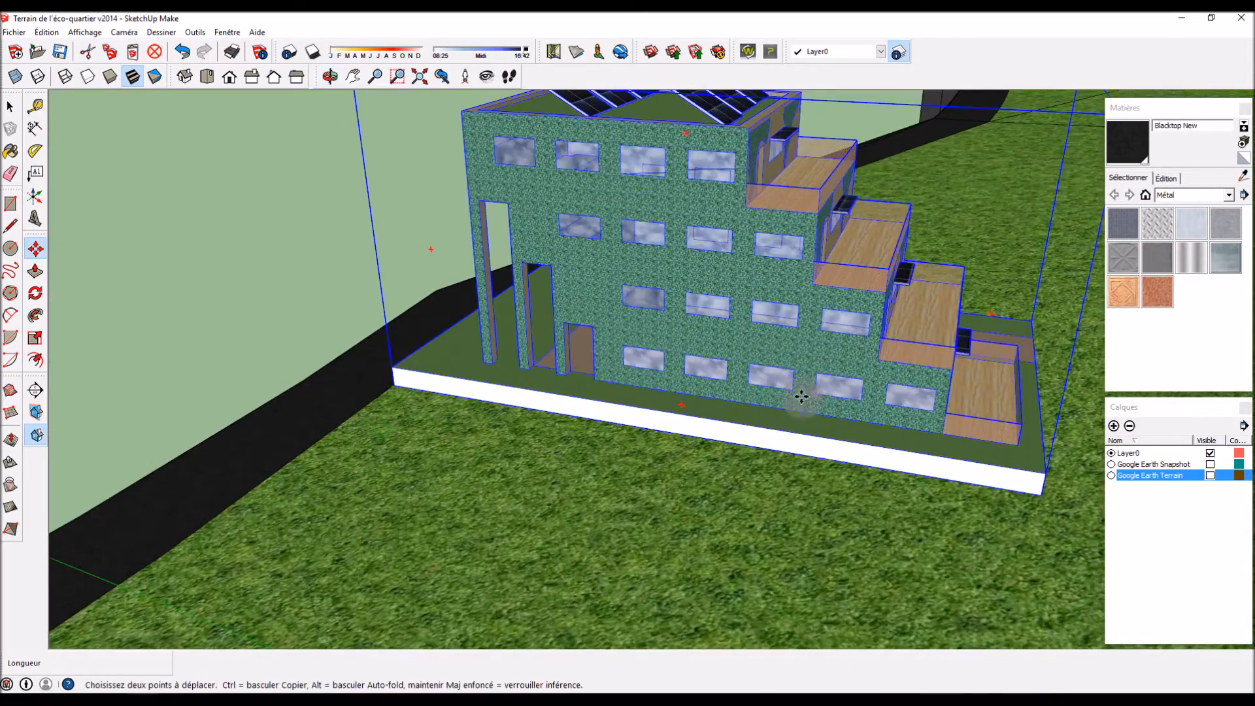
middle_click_drag(802, 397, 345, 419)
scroll(762, 379, "down", 5)
middle_click_drag(837, 386, 758, 442)
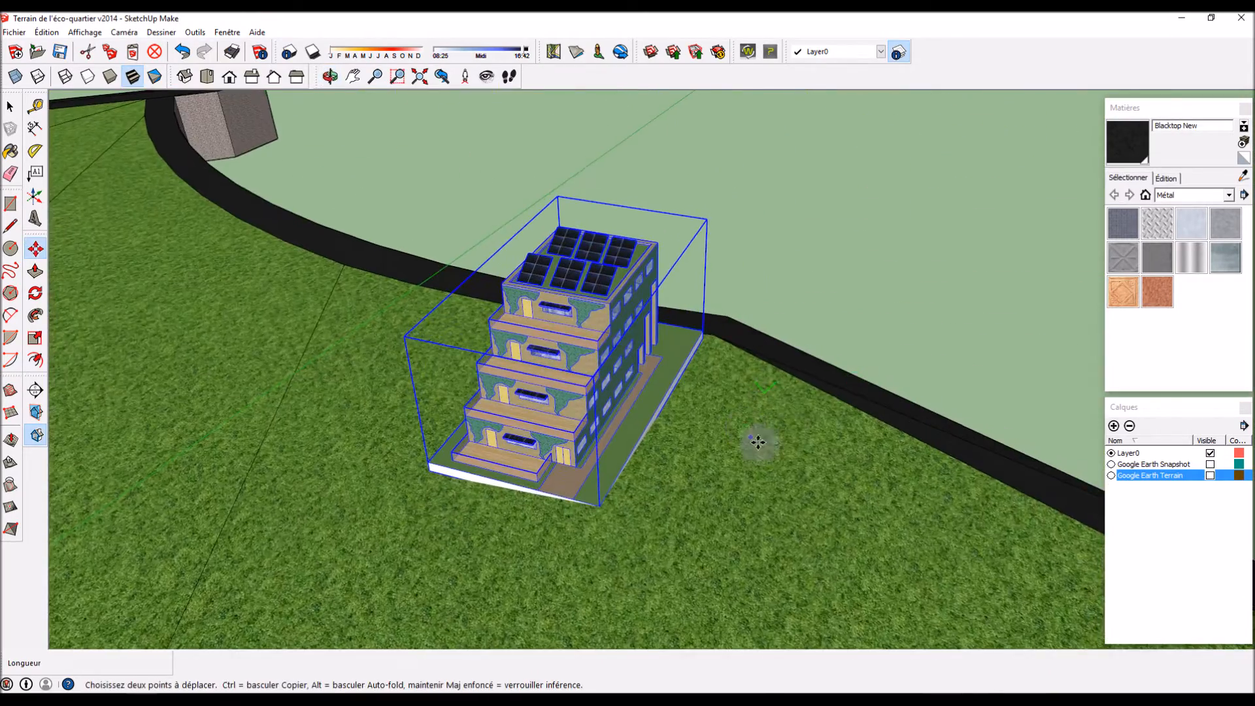
scroll(827, 415, "down", 3)
middle_click_drag(827, 414, 600, 402)
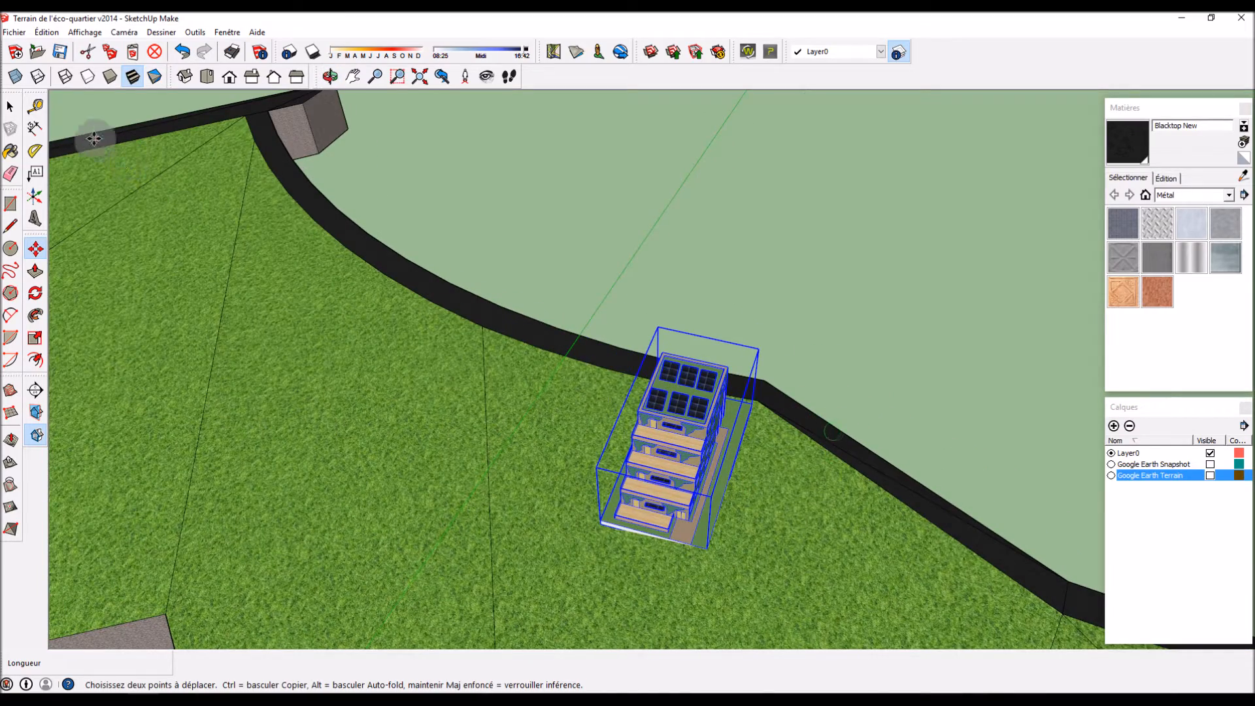
Step: Copy the building and paste two duplicates on the grass along the curved road, on the side away from the bend
left_click(10, 106)
left_click(601, 272)
middle_click_drag(602, 272, 869, 312)
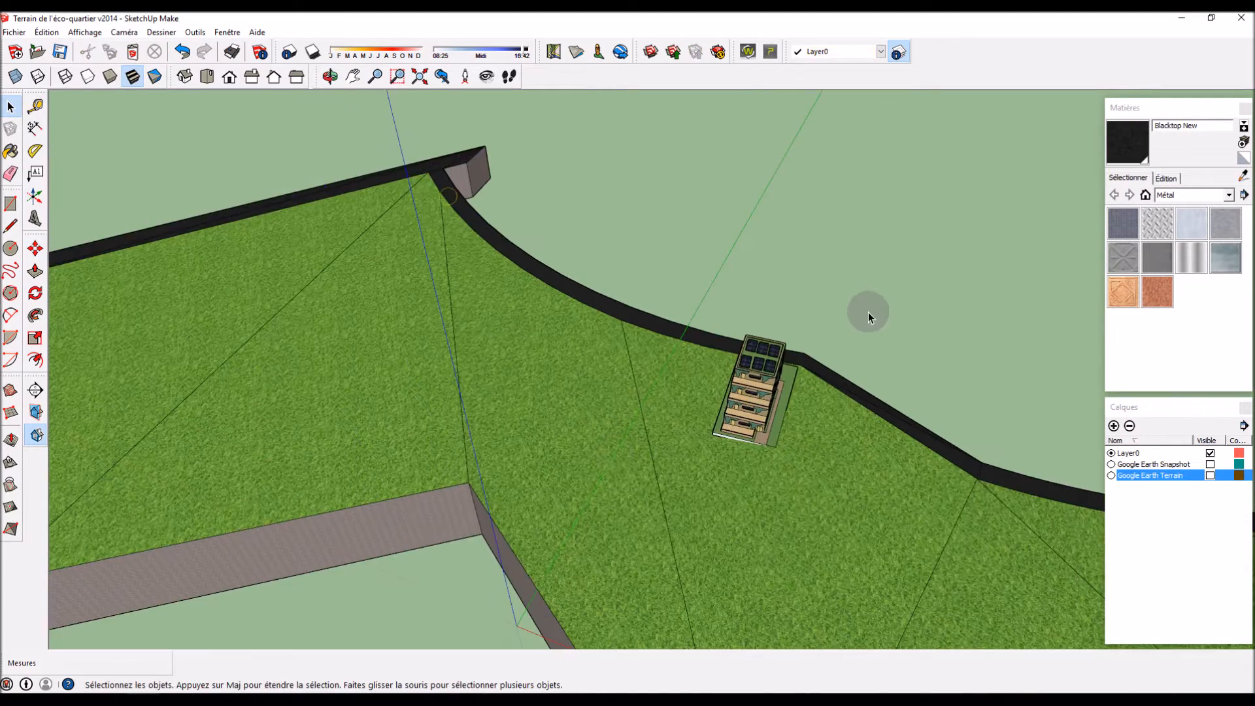
scroll(621, 452, "up", 3)
left_click(857, 344)
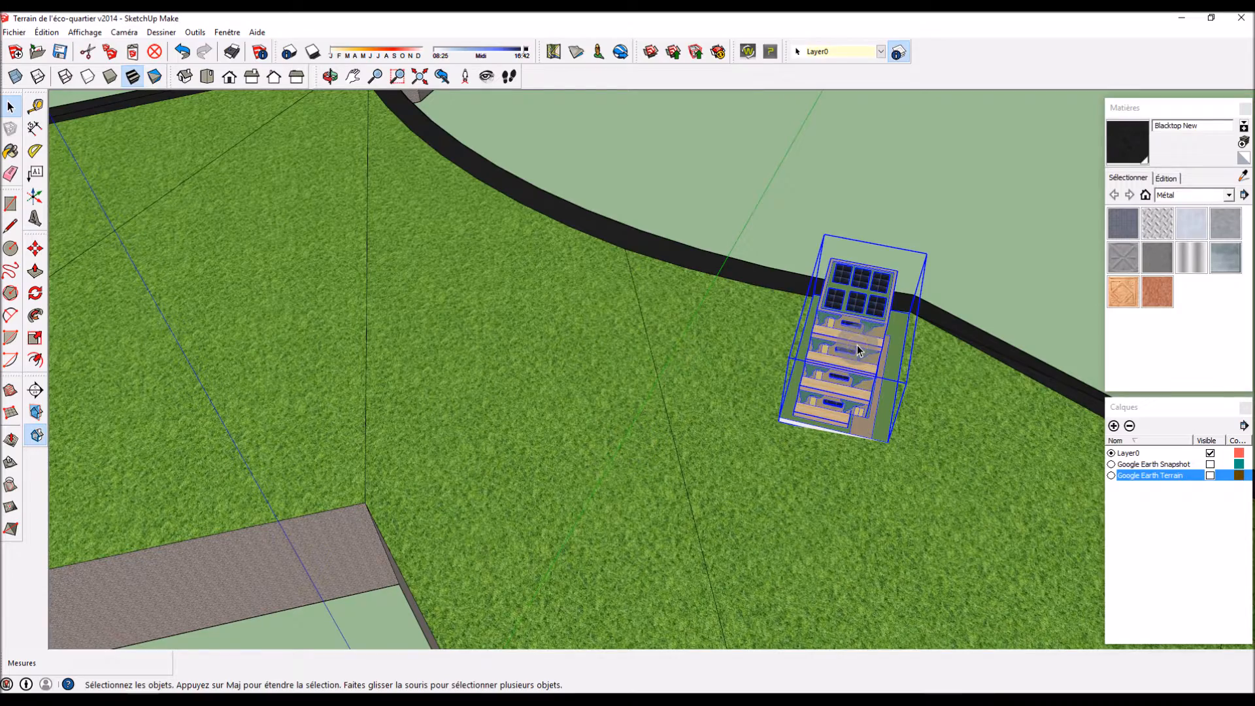
key("ctrl+c")
key("ctrl+v")
left_click(623, 363)
key("ctrl+v")
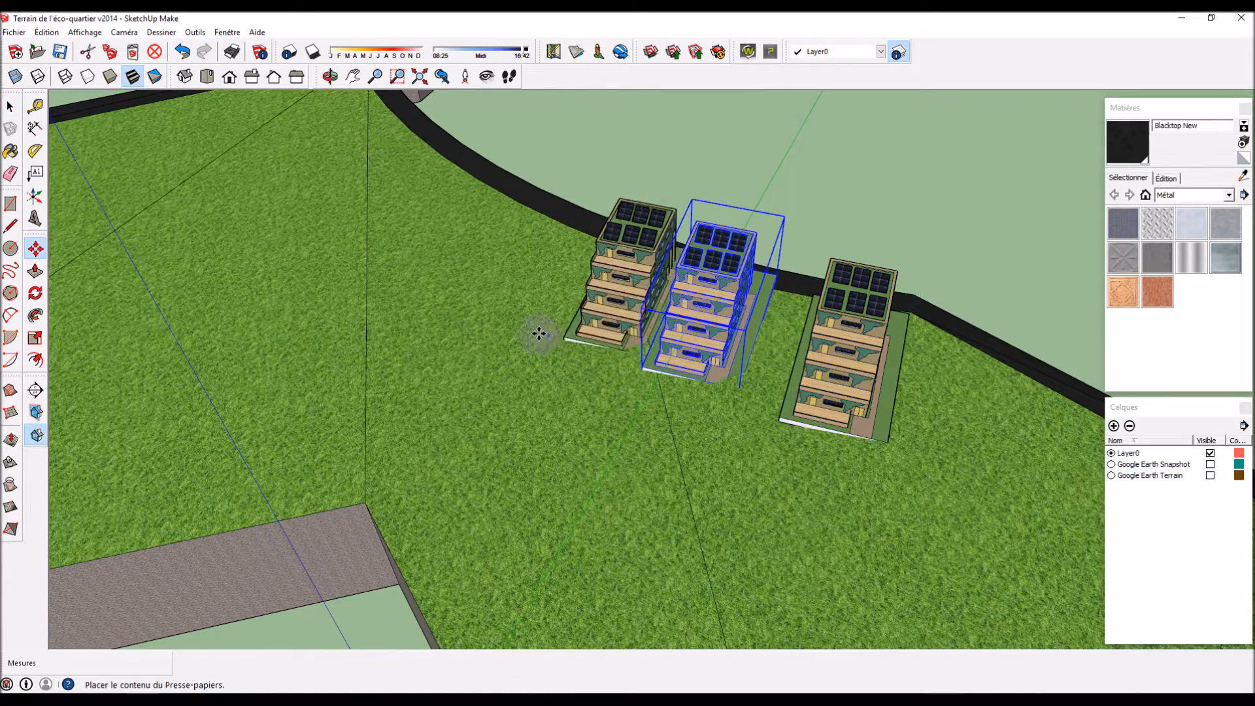
left_click(497, 333)
Step: Move the middle copy closer to the original building and rotate it to follow the curve of the road
middle_click_drag(499, 434, 582, 637)
middle_click_drag(745, 227, 775, 265)
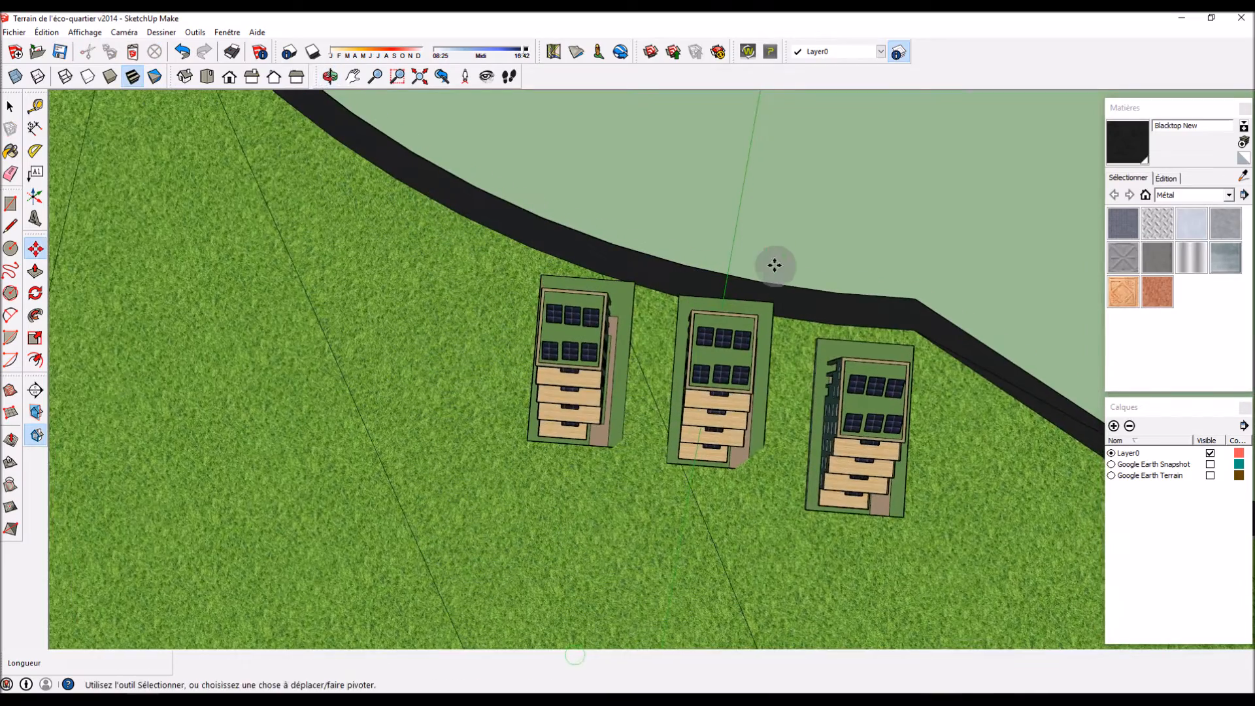
scroll(773, 483, "up", 2)
left_click(756, 211)
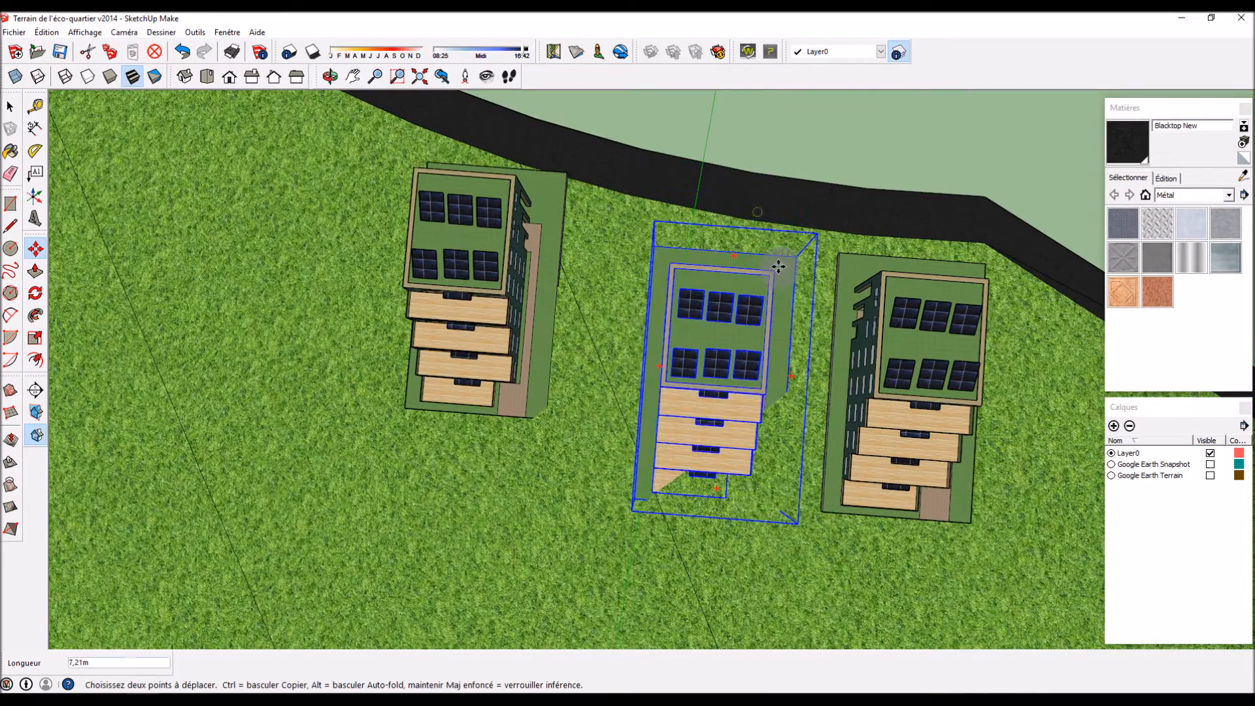
left_click(798, 258)
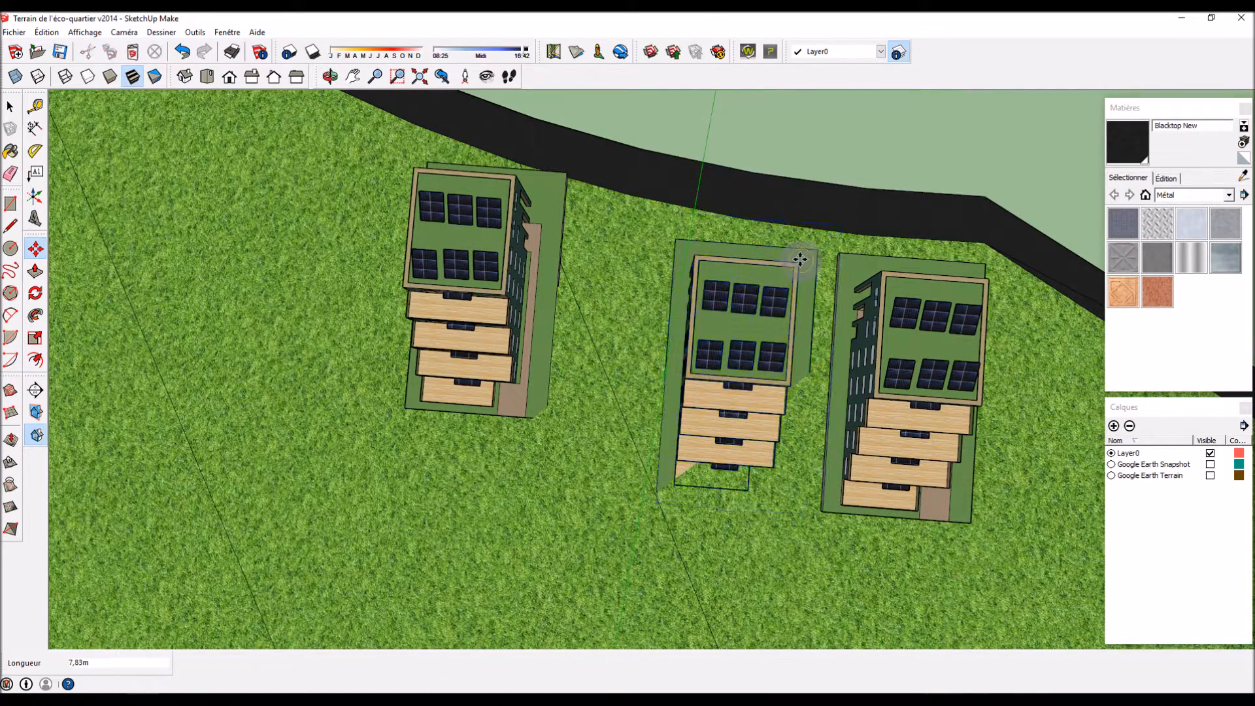
left_click(762, 248)
left_click(767, 249)
left_click(794, 261)
left_click(783, 253)
Step: Move the outer copy closer to the middle building and rotate it to follow the road's curve
left_click(566, 251)
left_click(597, 264)
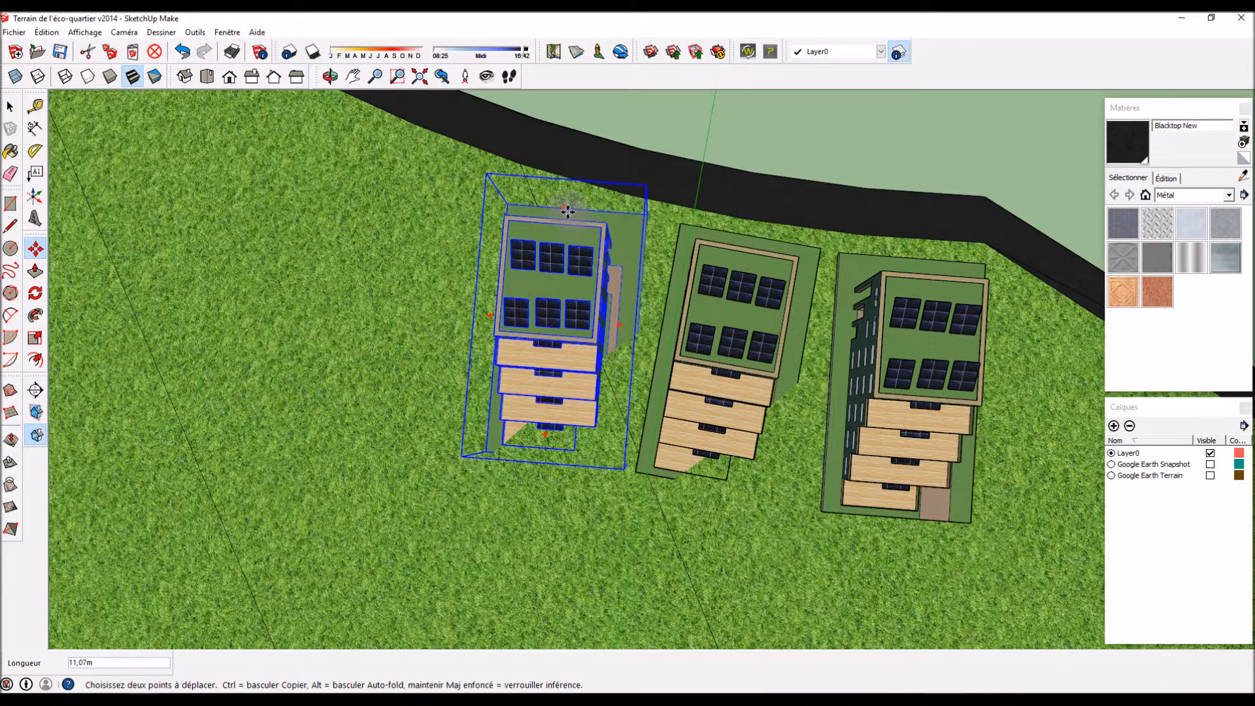
left_click(565, 207)
left_click(592, 212)
left_click(596, 216)
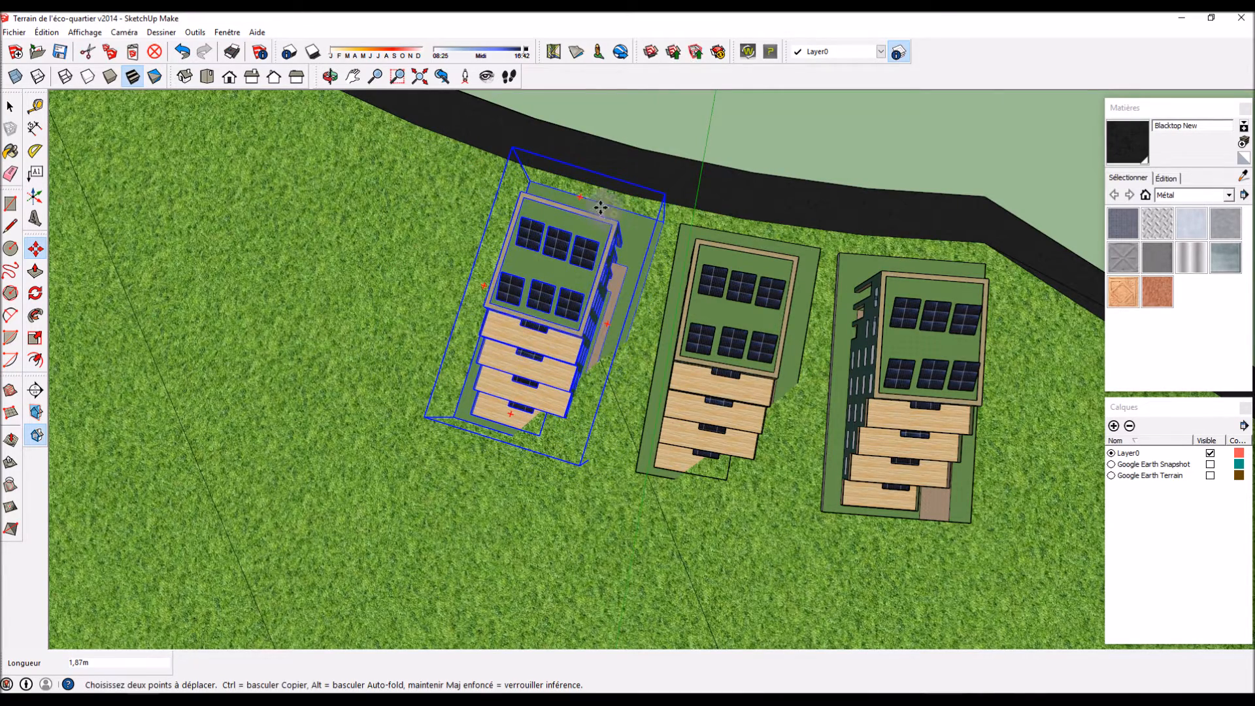
left_click(579, 196)
left_click(586, 204)
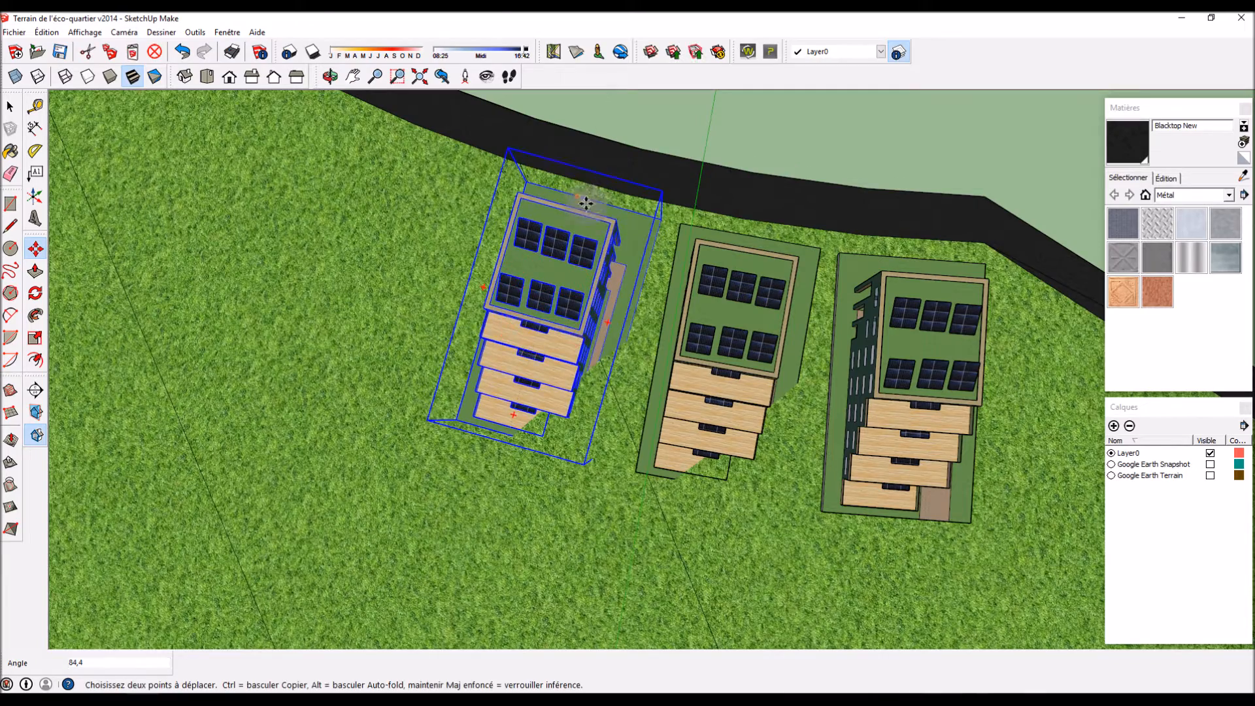
Step: Raise both copied buildings out of the terrain and set their front base corners on the grass
middle_click_drag(798, 190, 721, 263)
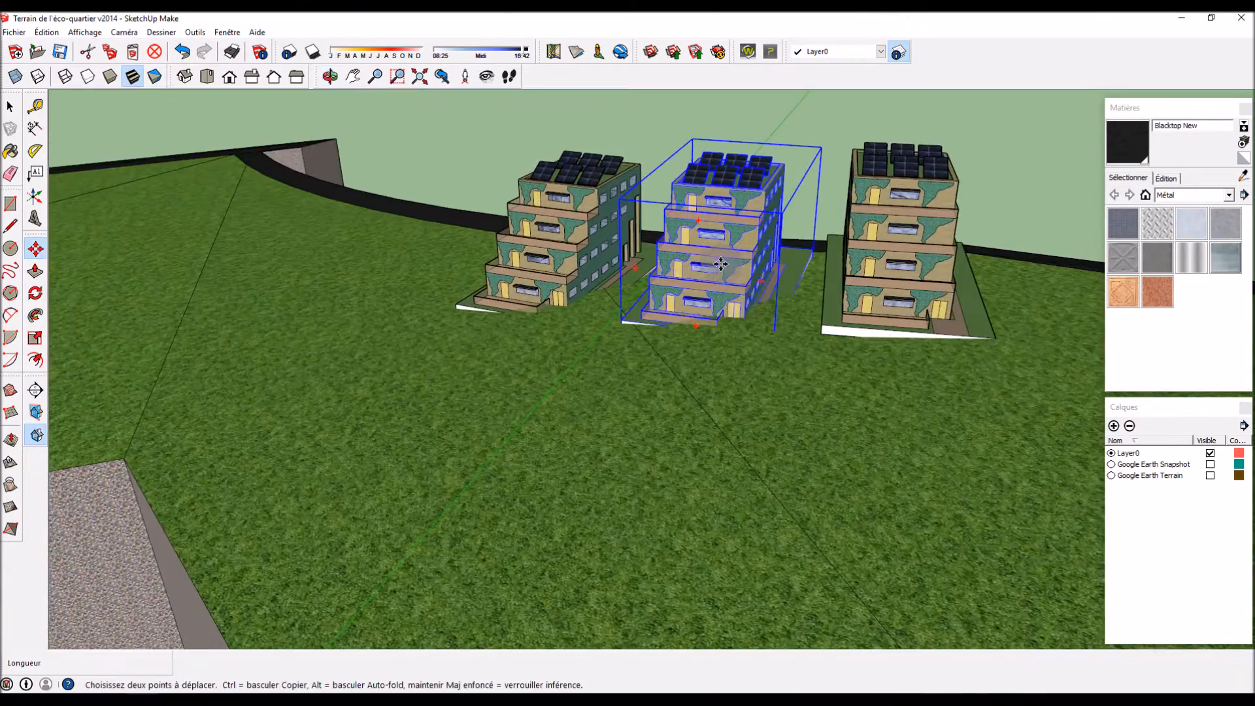
left_click(743, 294)
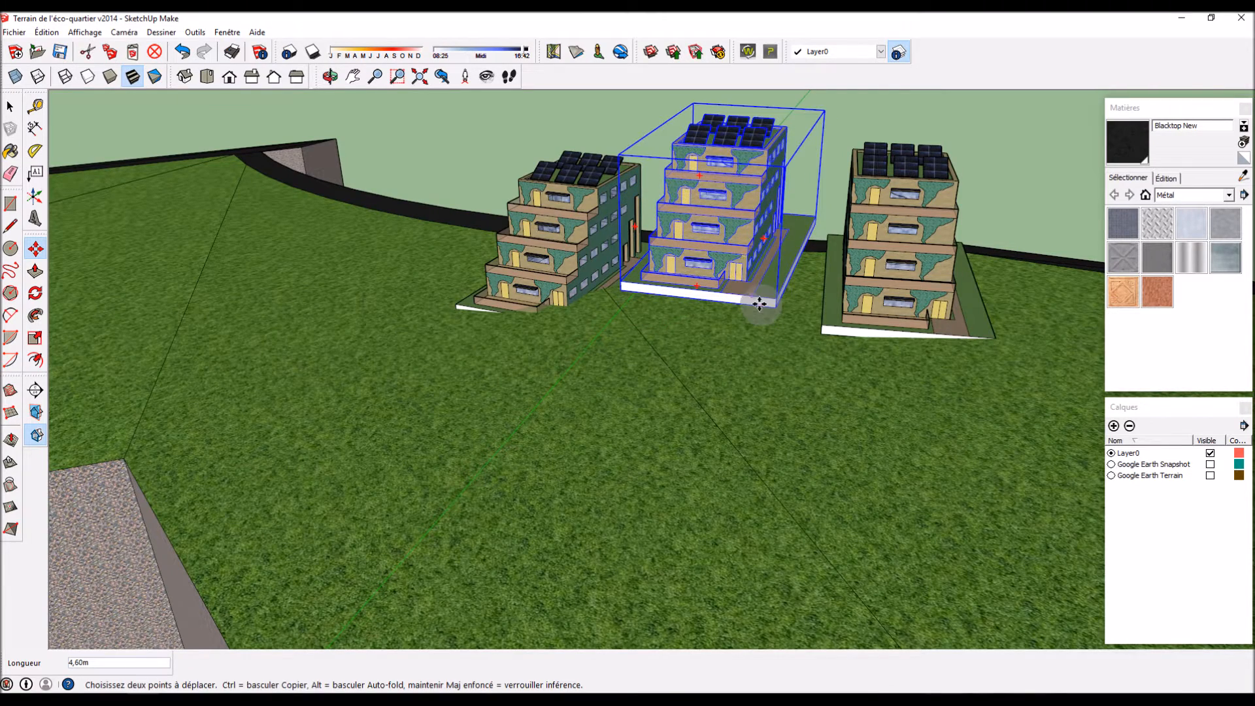
left_click(779, 358)
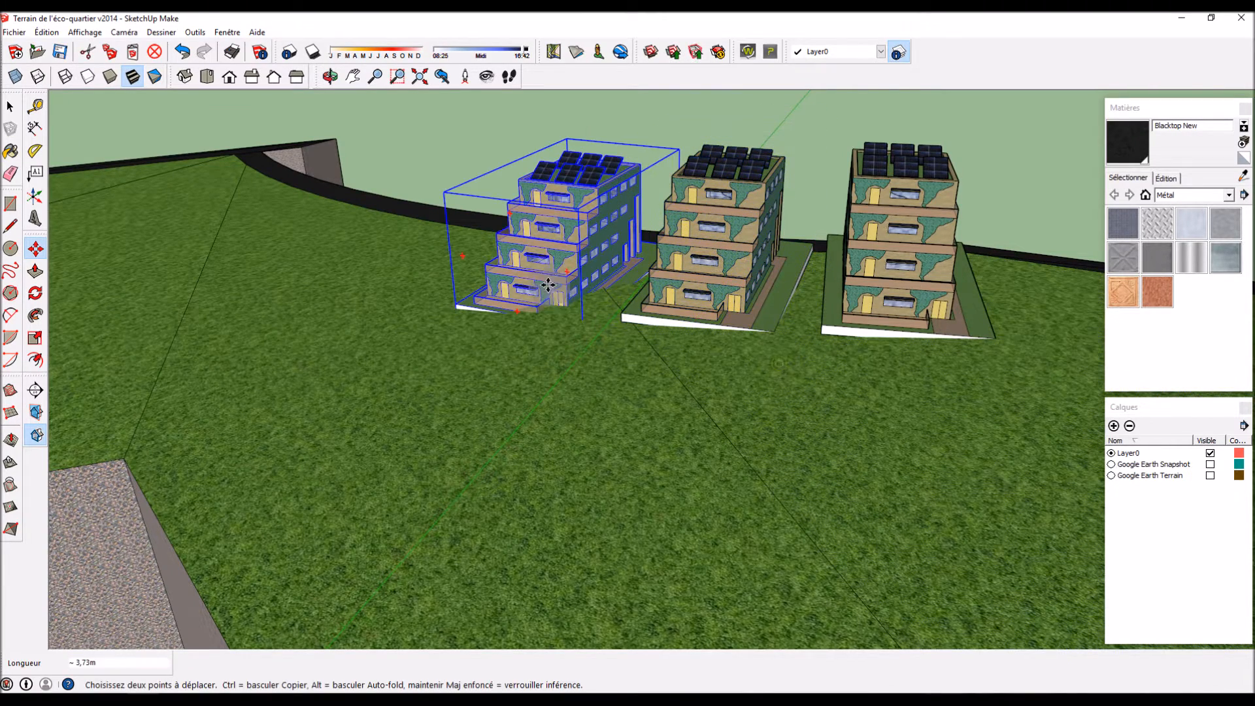
left_click(549, 272)
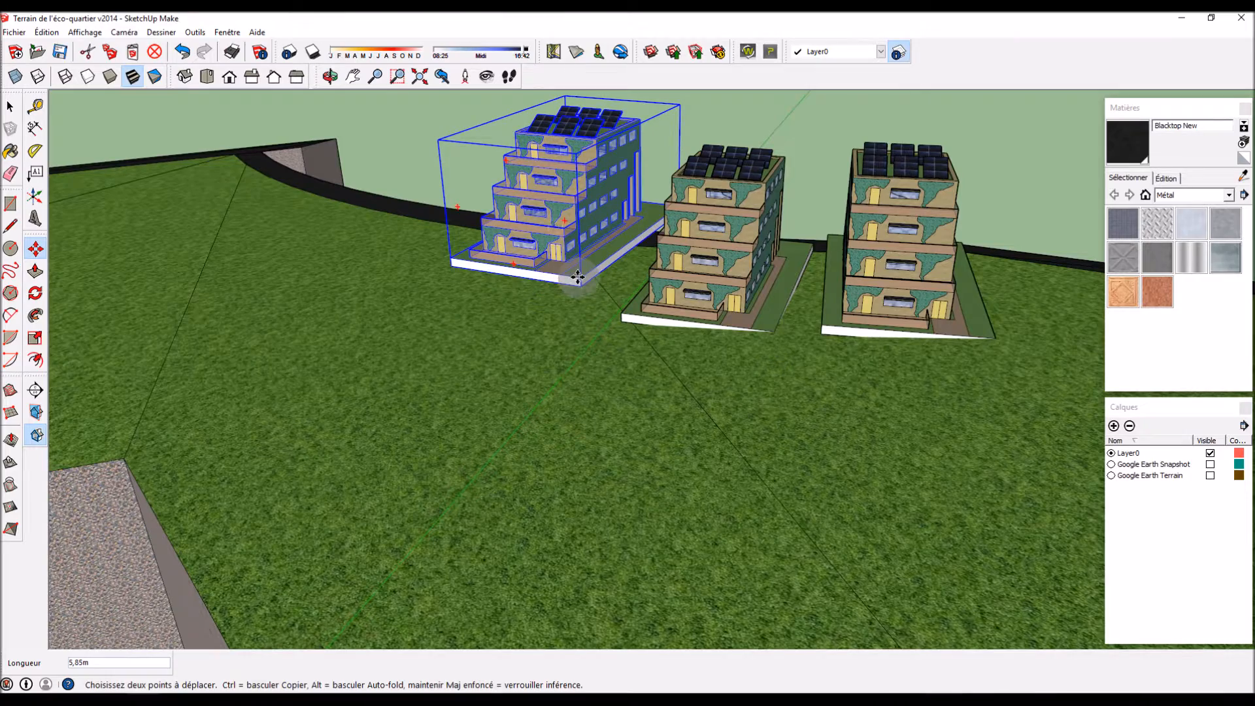
left_click(585, 330)
Step: Shift the middle building by its front base corner about 1.65 m toward the original building
middle_click_drag(653, 415, 749, 604)
scroll(862, 538, "up", 4)
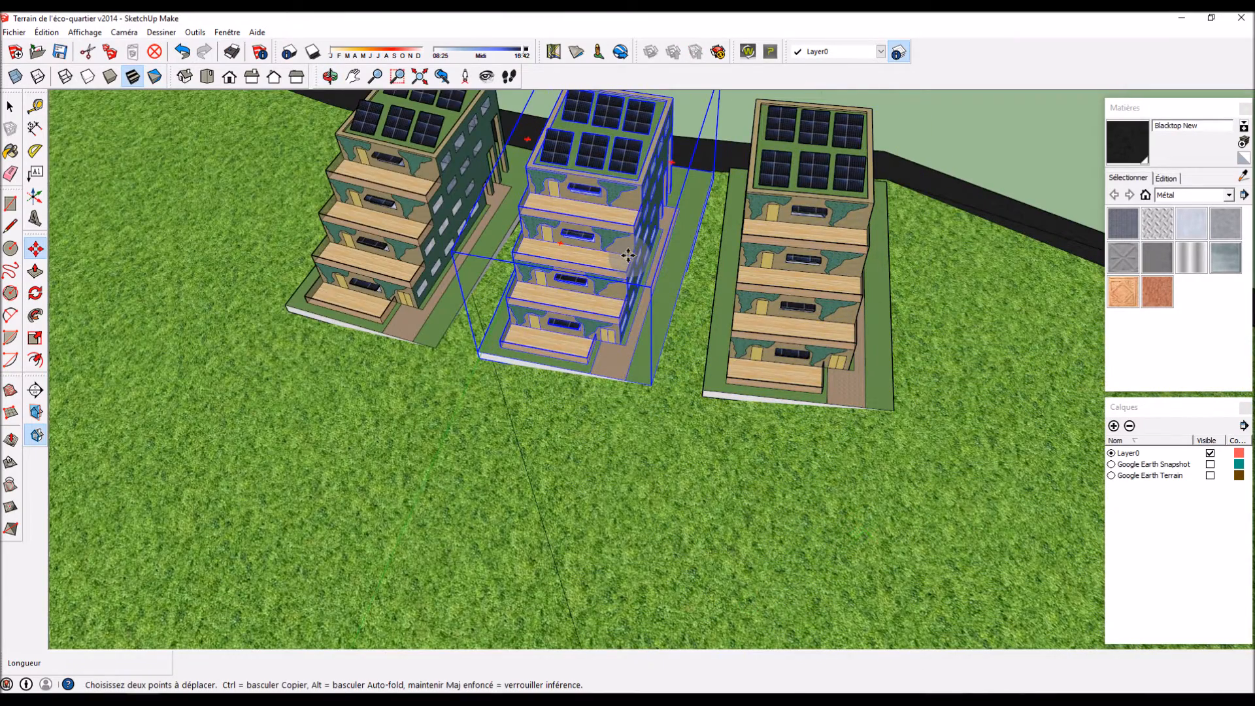
left_click(654, 385)
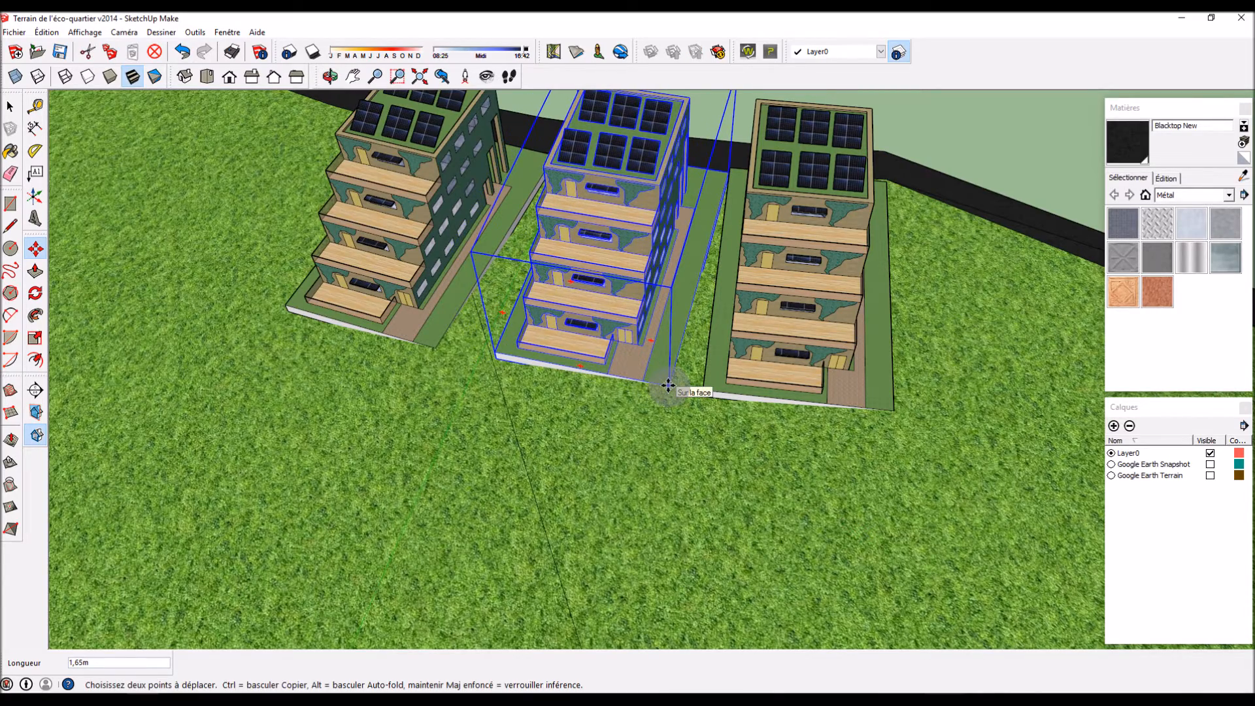
key("Escape")
Step: Move the outer copy by its front base corner about 3.05 m toward the middle building
middle_click_drag(434, 351, 586, 325)
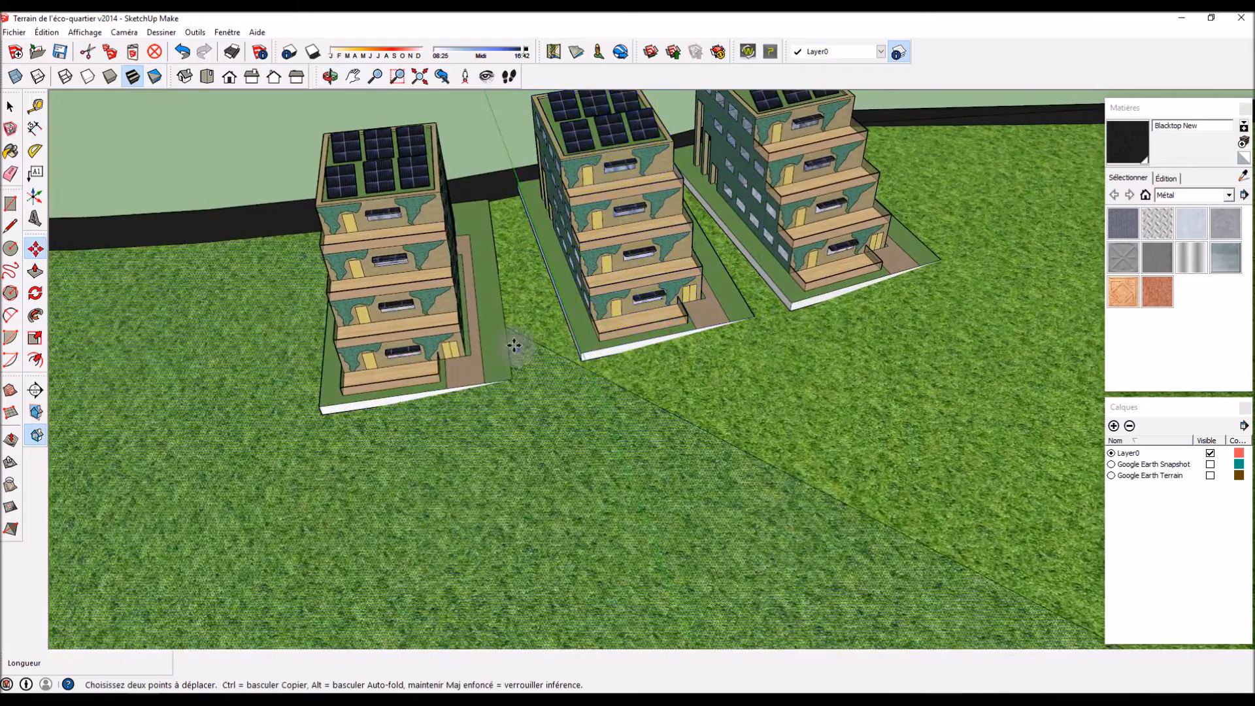
scroll(487, 377, "up", 3)
left_click(512, 402)
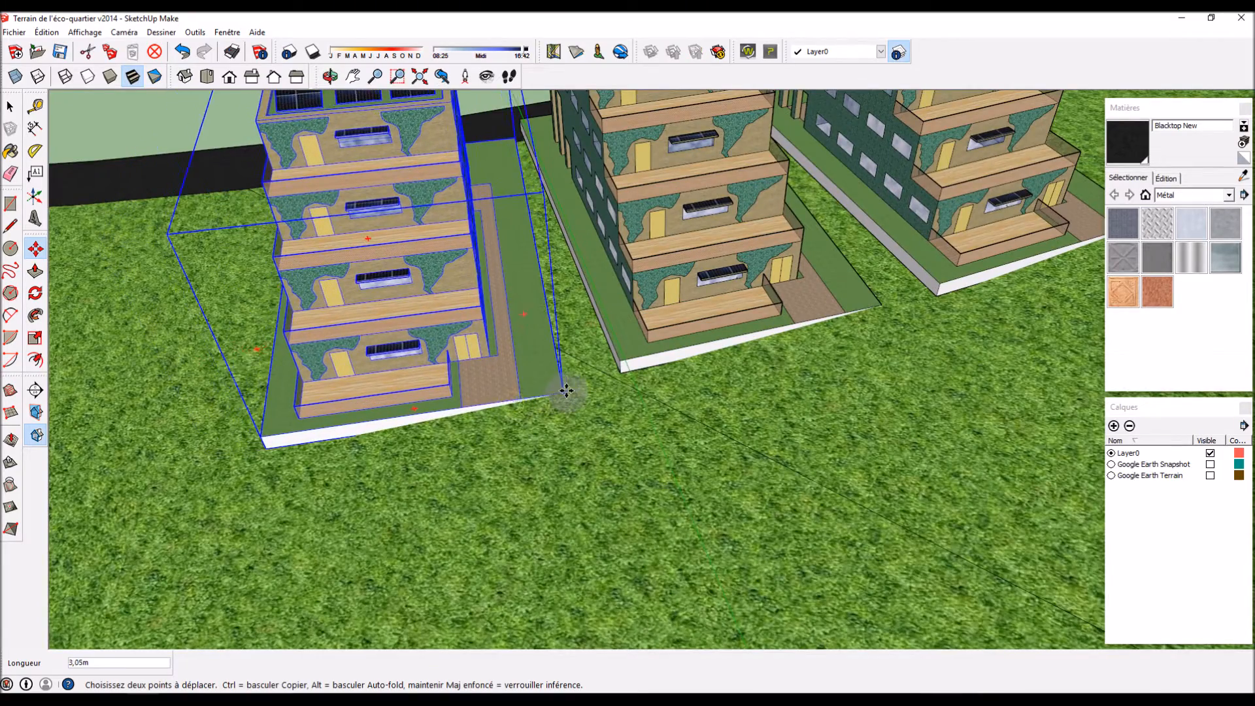
left_click(565, 390)
Step: Shift the building nearest the road's sharp bend about 0.96 m and clear the selection
scroll(565, 390, "down", 5)
middle_click_drag(449, 434, 575, 621)
scroll(591, 403, "down", 3)
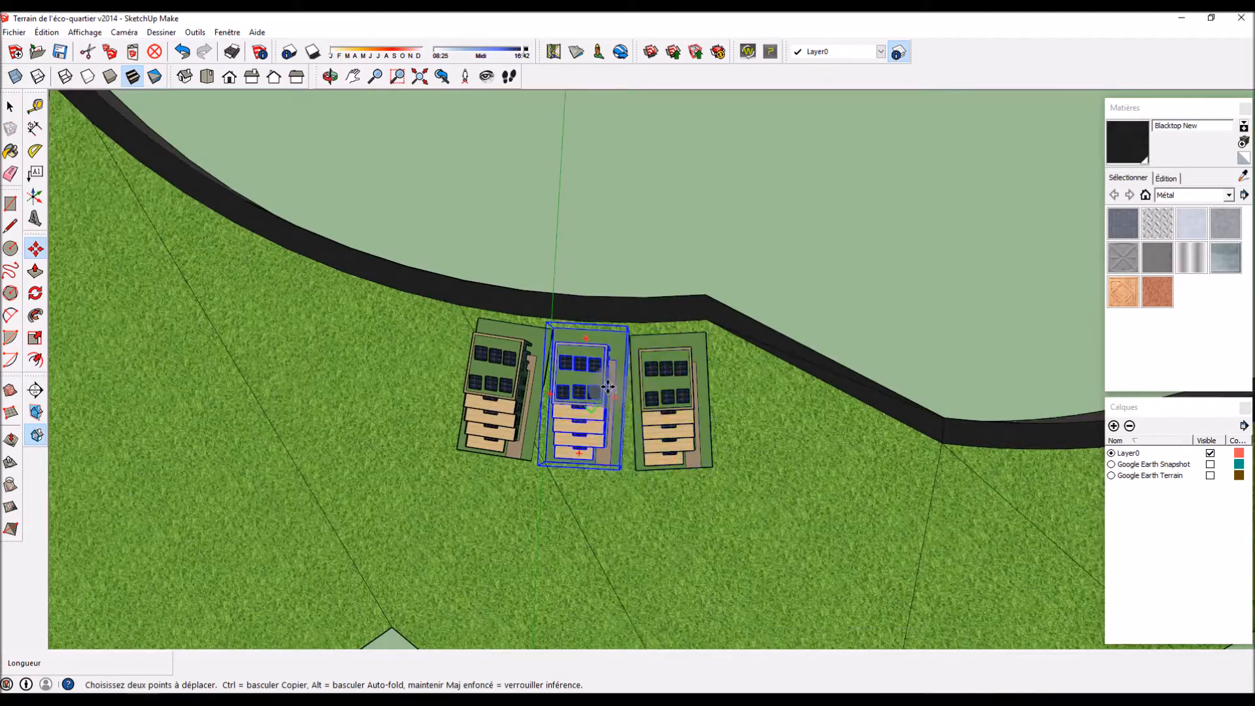
scroll(599, 384, "up", 3)
left_click(697, 323)
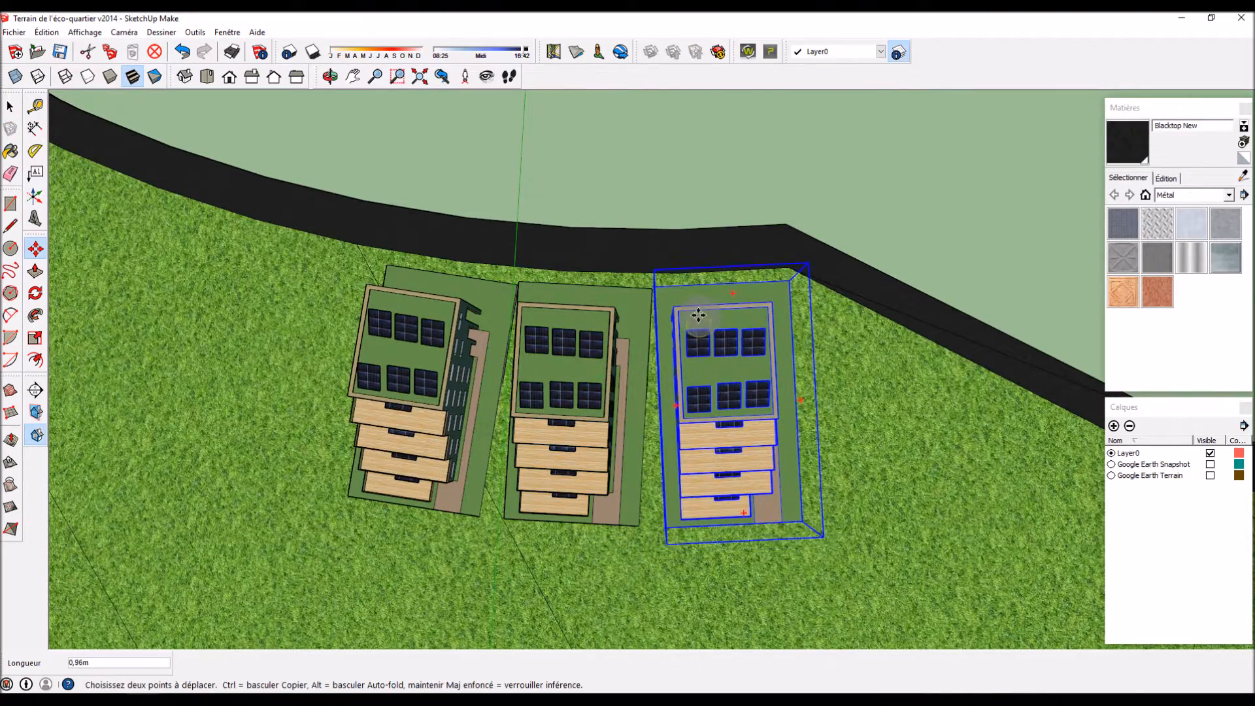
left_click(538, 314)
middle_click_drag(537, 314, 528, 295)
left_click(13, 107)
left_click(874, 187)
middle_click_drag(902, 271, 465, 426)
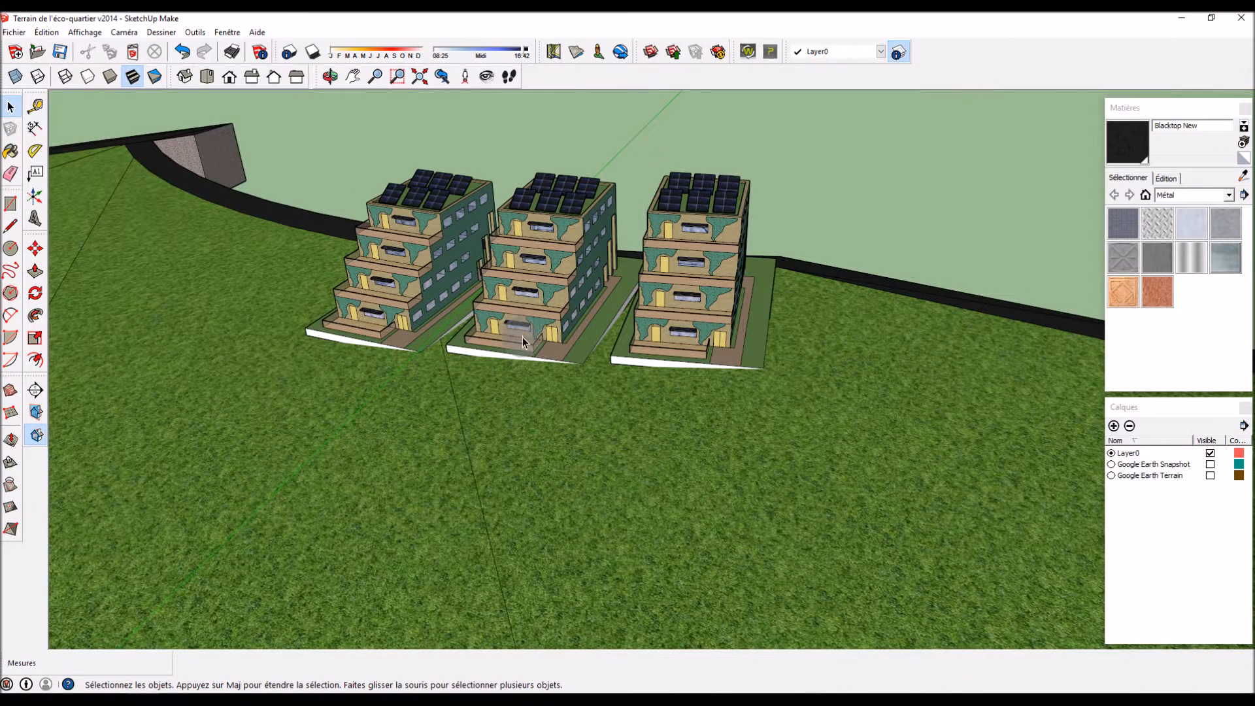
Step: Turn on the shadow display and open the shadow settings for the terrain model
left_click(313, 52)
middle_click_drag(250, 188, 799, 261)
scroll(721, 265, "down", 5)
scroll(601, 288, "up", 6)
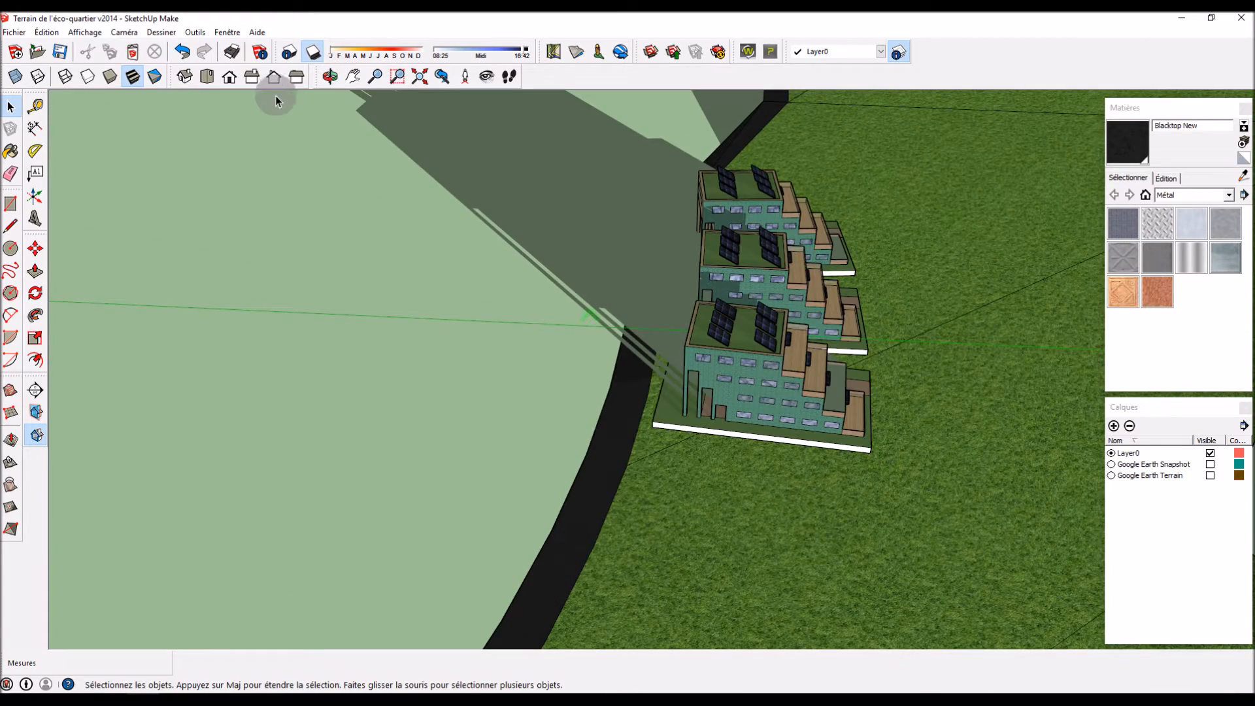
left_click(287, 54)
middle_click_drag(409, 348, 516, 317)
scroll(516, 316, "up", 3)
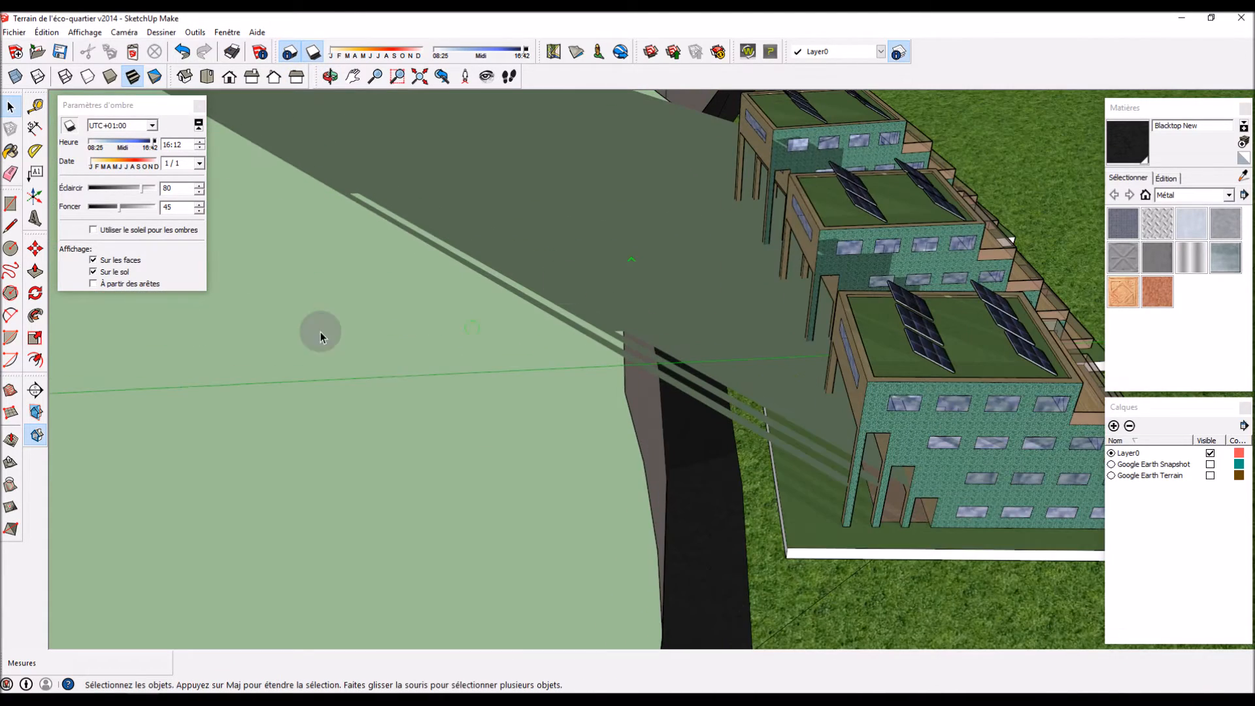
Step: Compare the ground and face shadow options, leaving shadows on for faces and off for the ground
left_click(92, 274)
middle_click_drag(524, 398, 401, 401)
scroll(673, 565, "up", 5)
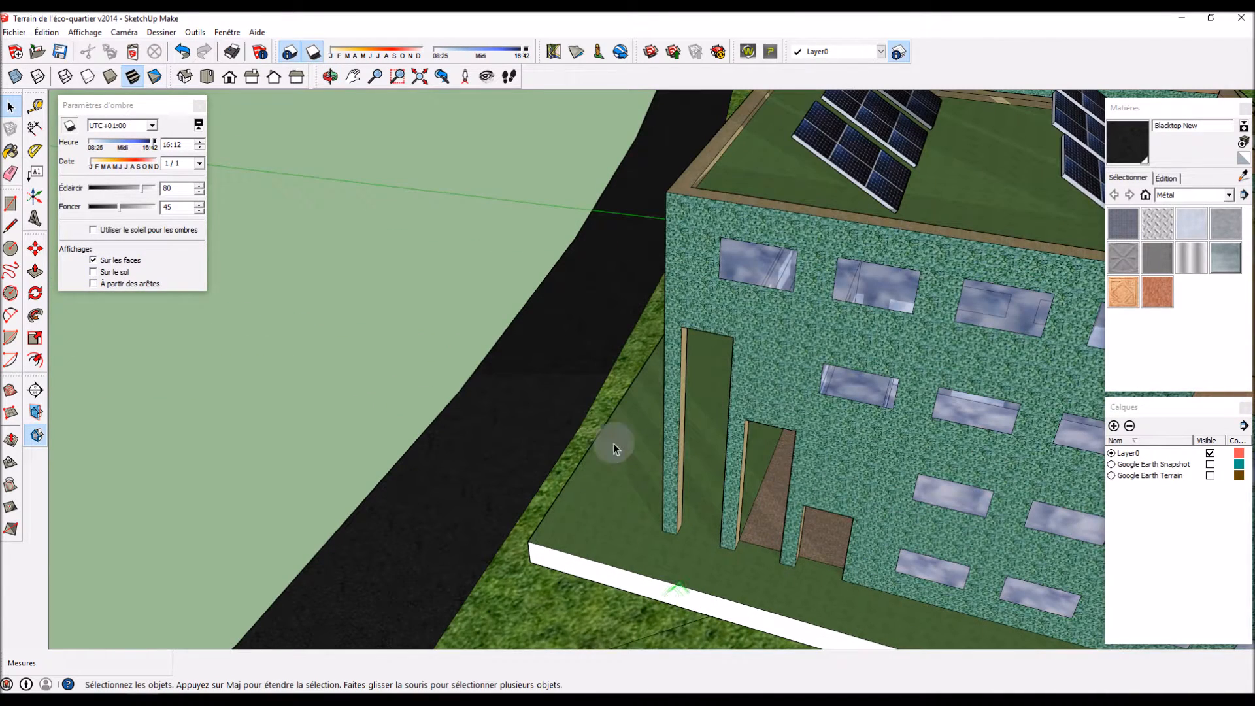
left_click(93, 261)
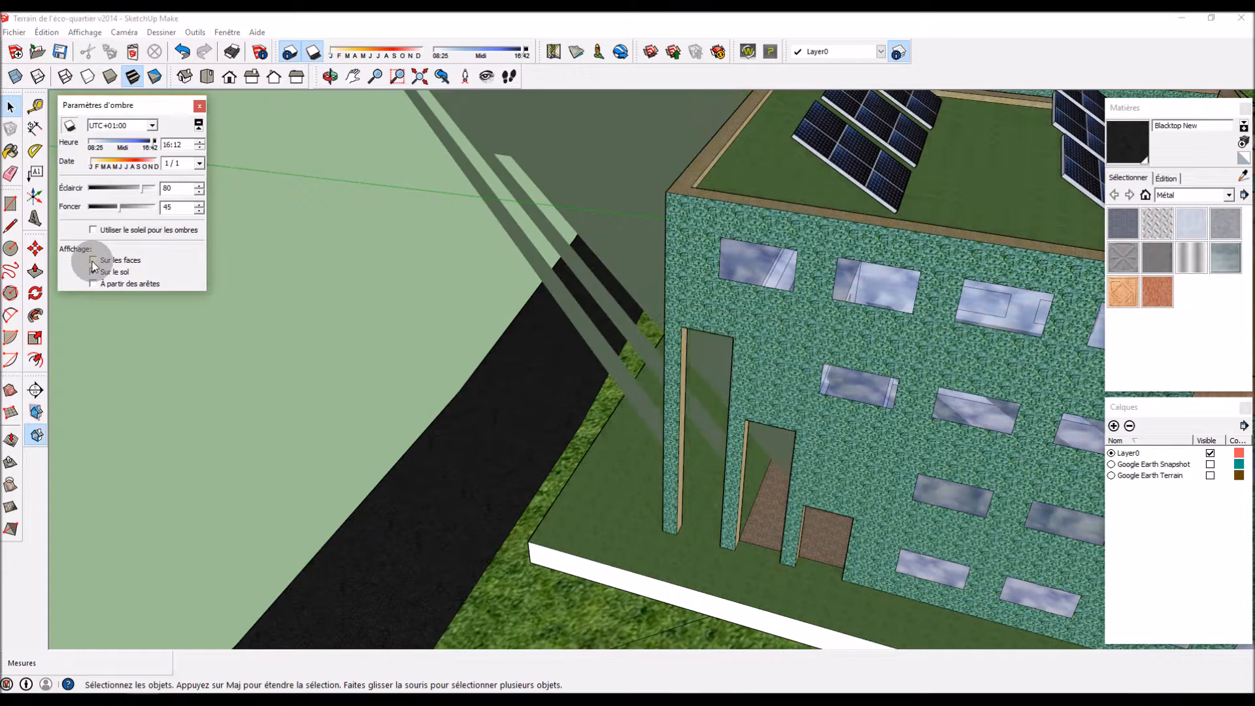
left_click(93, 260)
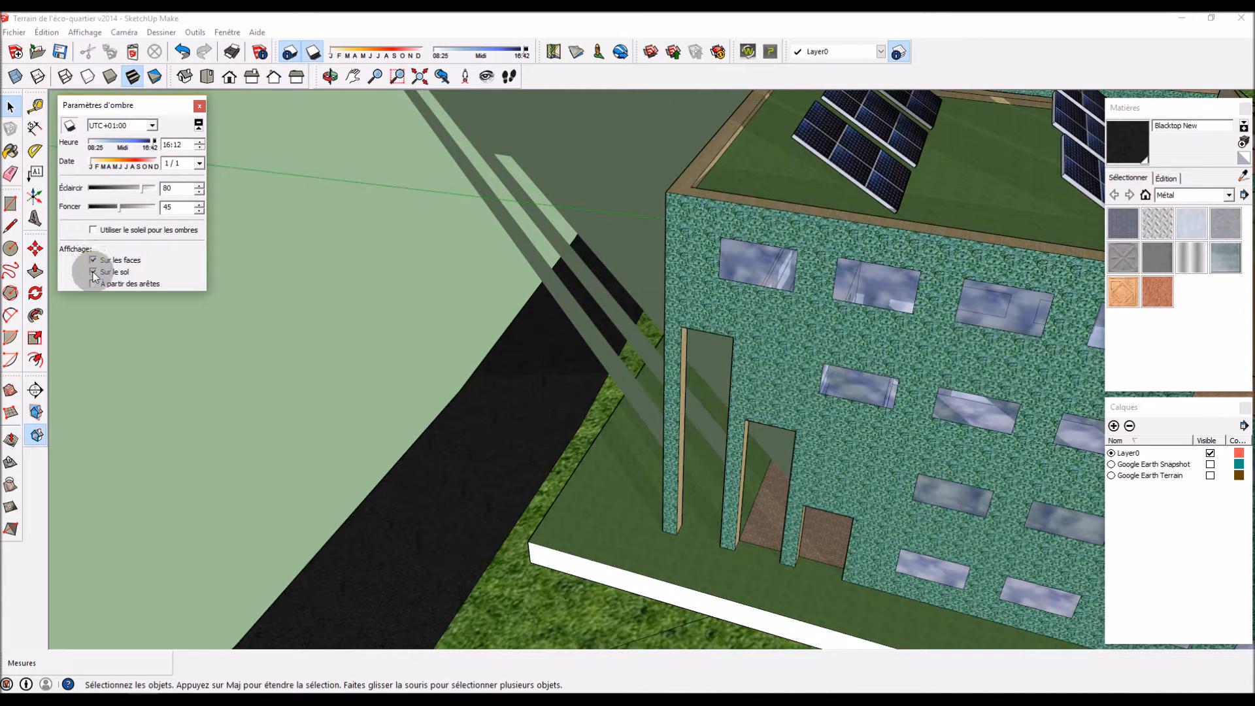
left_click(92, 272)
scroll(413, 277, "down", 5)
middle_click_drag(413, 277, 341, 417)
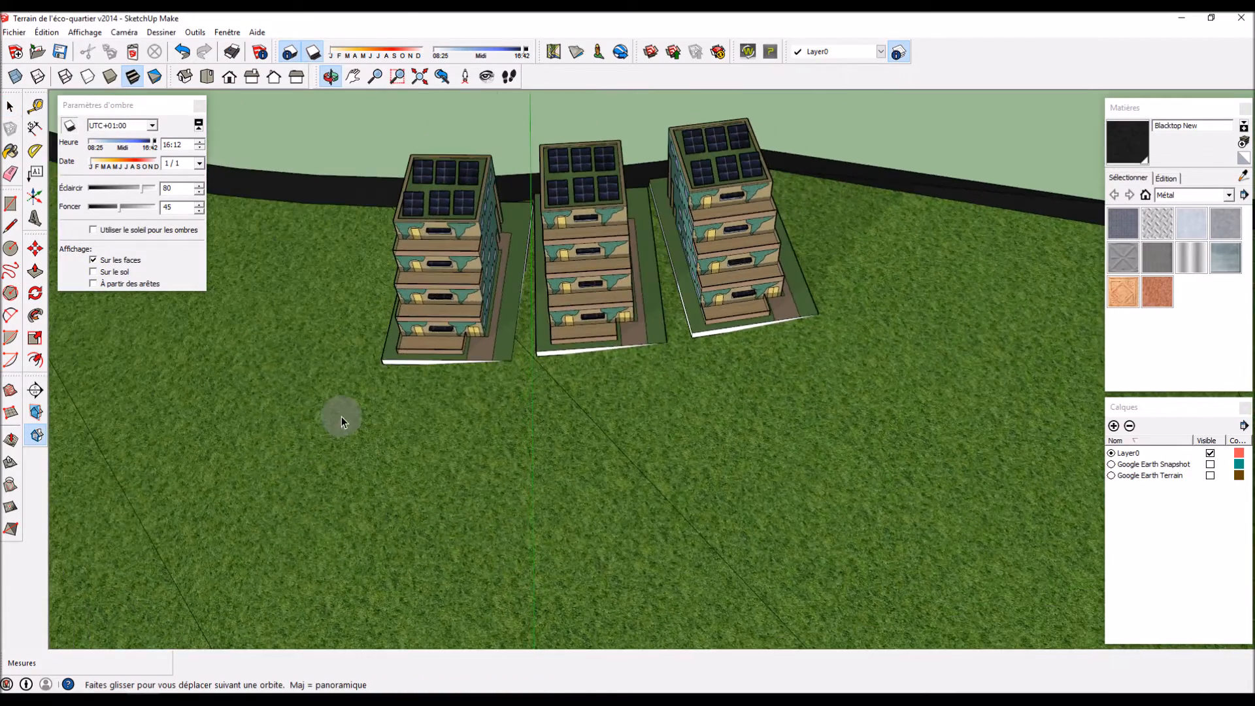
Step: Choose UTC+01:00 as the time zone for the shadows
scroll(342, 418, "up", 2)
left_click(133, 128)
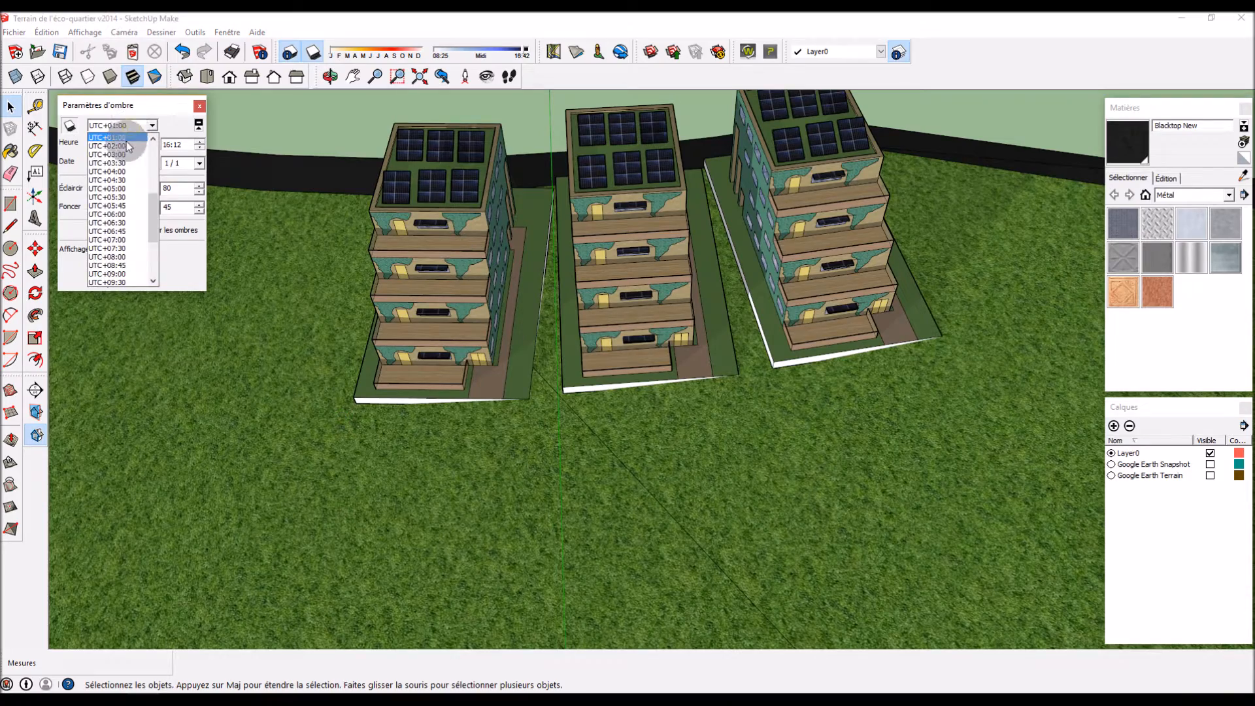
left_click(125, 137)
Step: Try 8/16 as the shadow date over the three buildings, and settle on 1/12
mouse_move(515, 241)
middle_mouse_down()
mouse_move(536, 206)
mouse_move(518, 249)
middle_mouse_up()
middle_click_drag(633, 204, 586, 261)
scroll(606, 143, "up", 3)
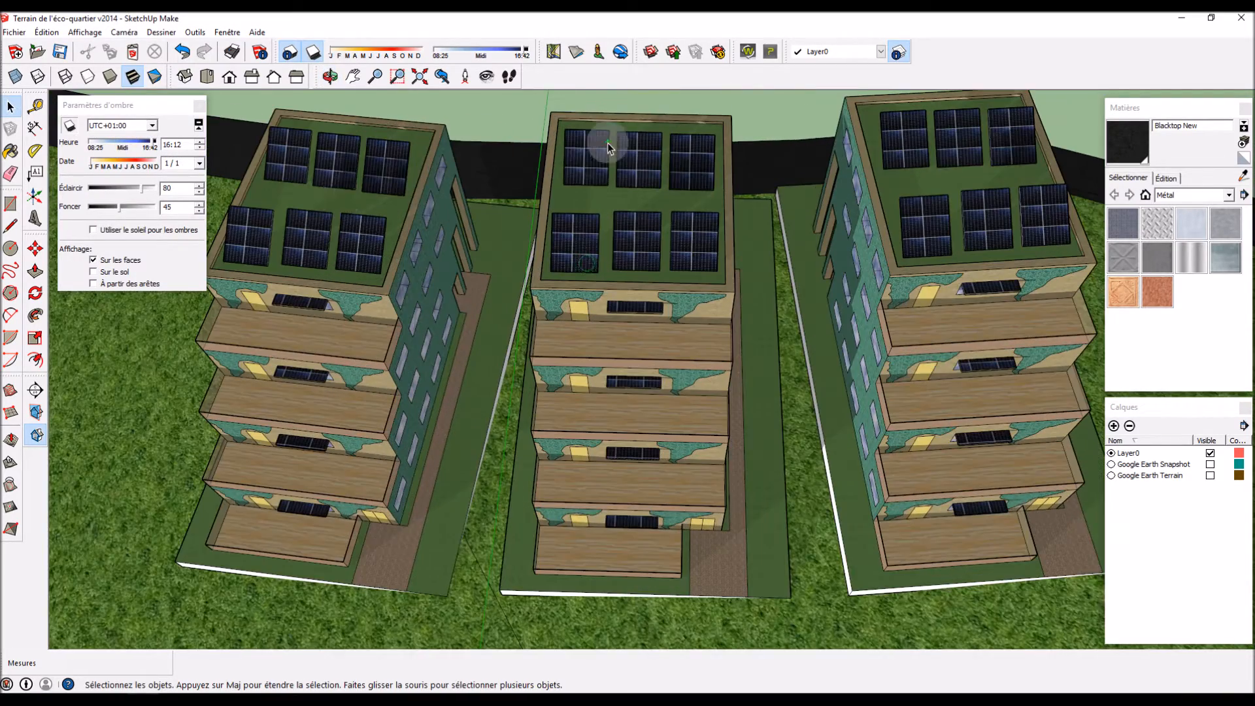
mouse_move(145, 168)
left_mouse_down()
mouse_move(88, 168)
mouse_move(131, 167)
left_mouse_up()
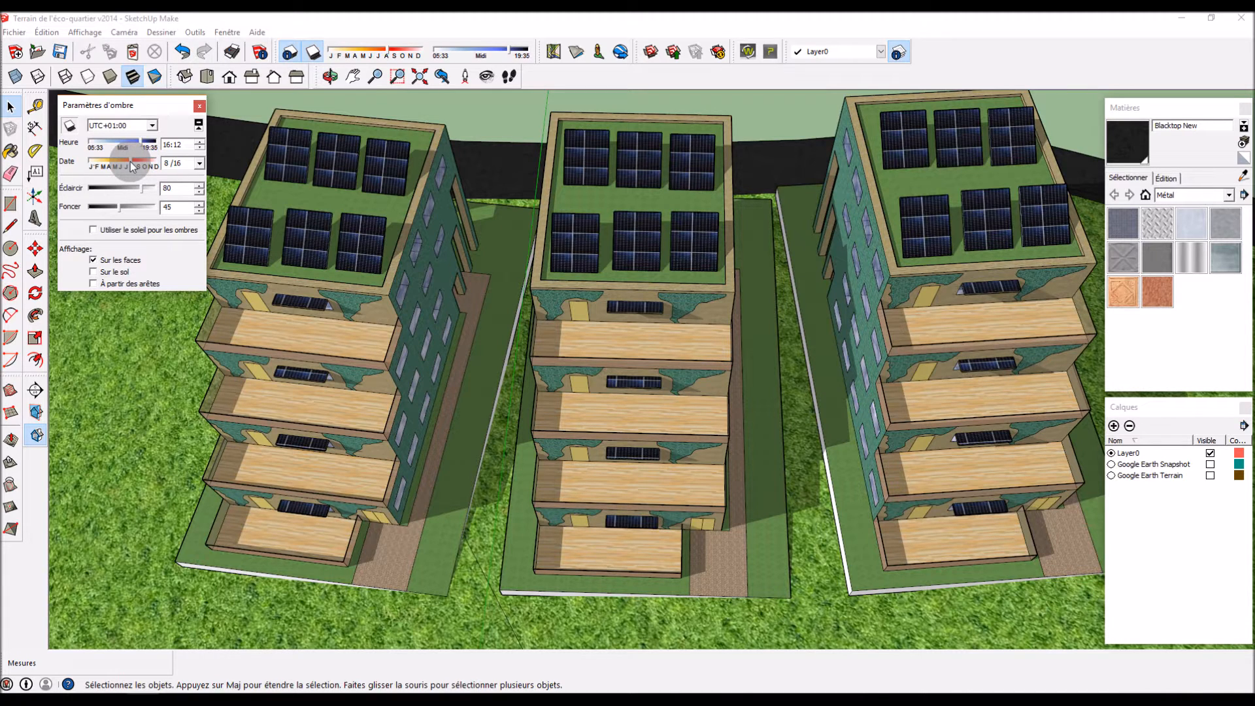
mouse_move(133, 164)
left_mouse_down()
mouse_move(73, 167)
mouse_move(100, 166)
mouse_move(92, 179)
left_mouse_up()
Step: Set the shadow time to 08:23 to see the early-morning light on the terraced facades
middle_click_drag(614, 389, 439, 291)
scroll(552, 320, "up", 3)
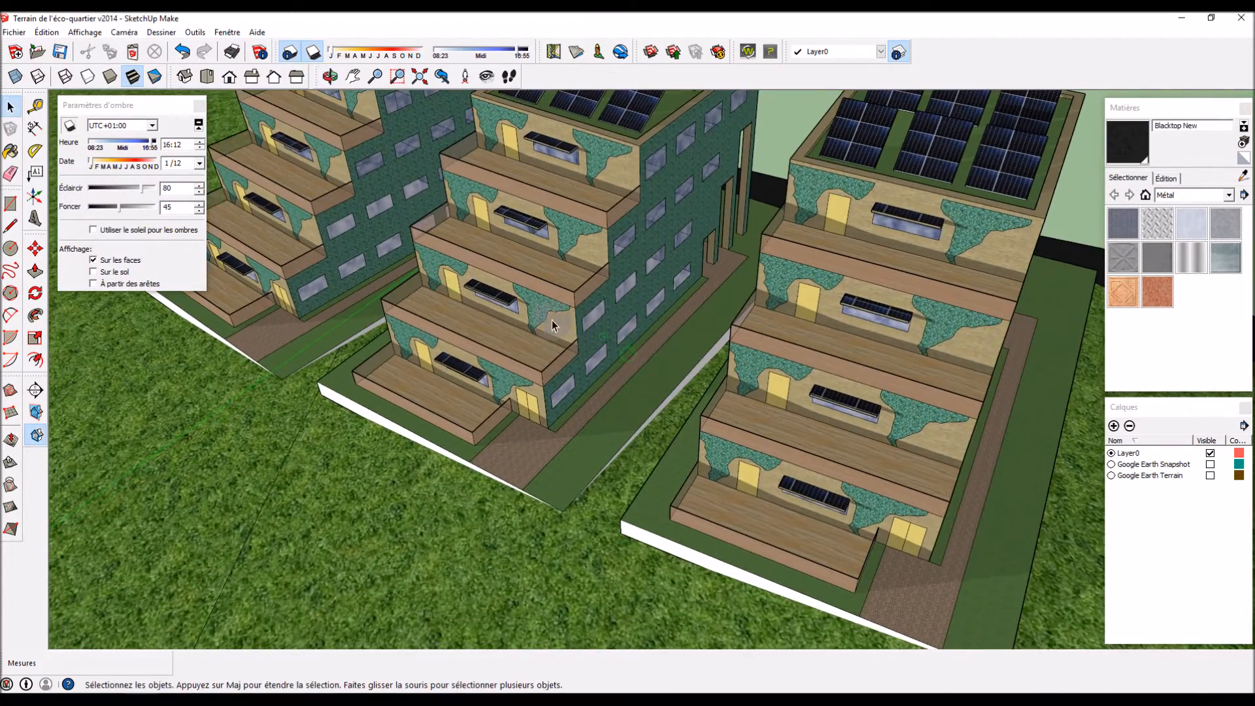
left_click_drag(146, 142, 81, 145)
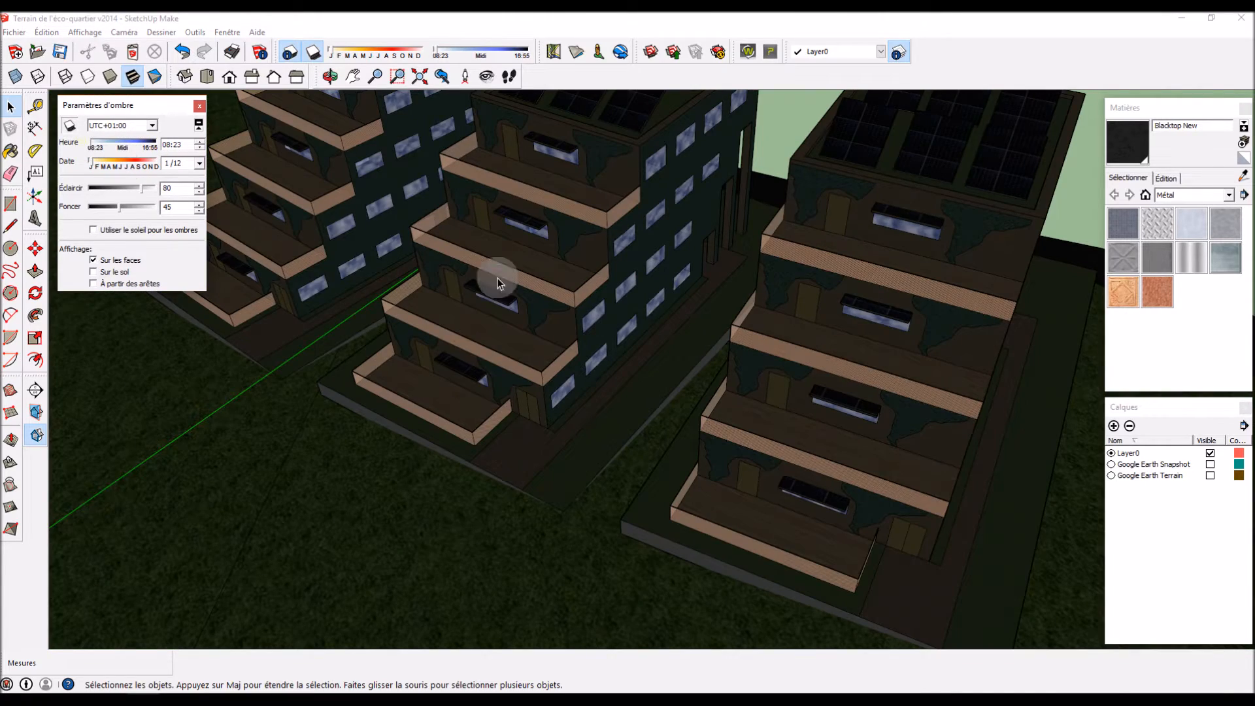
scroll(576, 281, "down", 6)
scroll(694, 172, "up", 3)
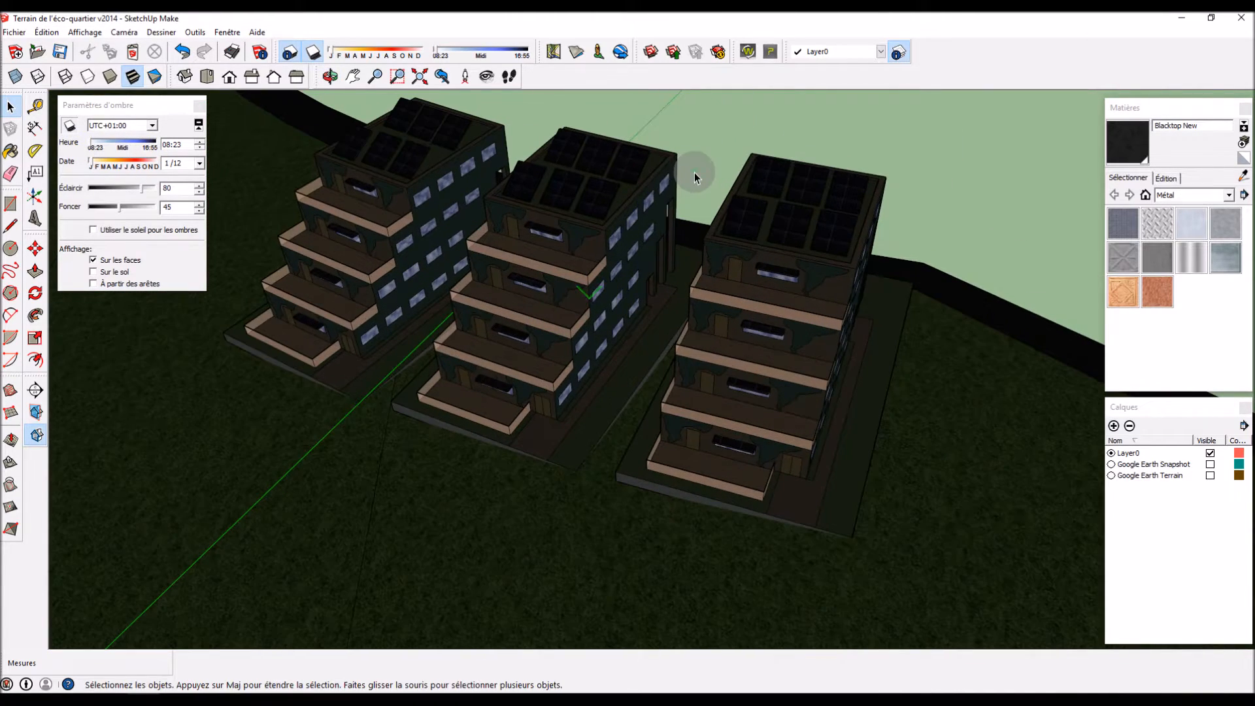
Step: Set the shadow time to 09:09 and examine the shadows cast between neighbouring buildings
left_click(95, 147)
left_click_drag(95, 147, 98, 149)
middle_click_drag(524, 170, 477, 219)
middle_click_drag(388, 354, 693, 157)
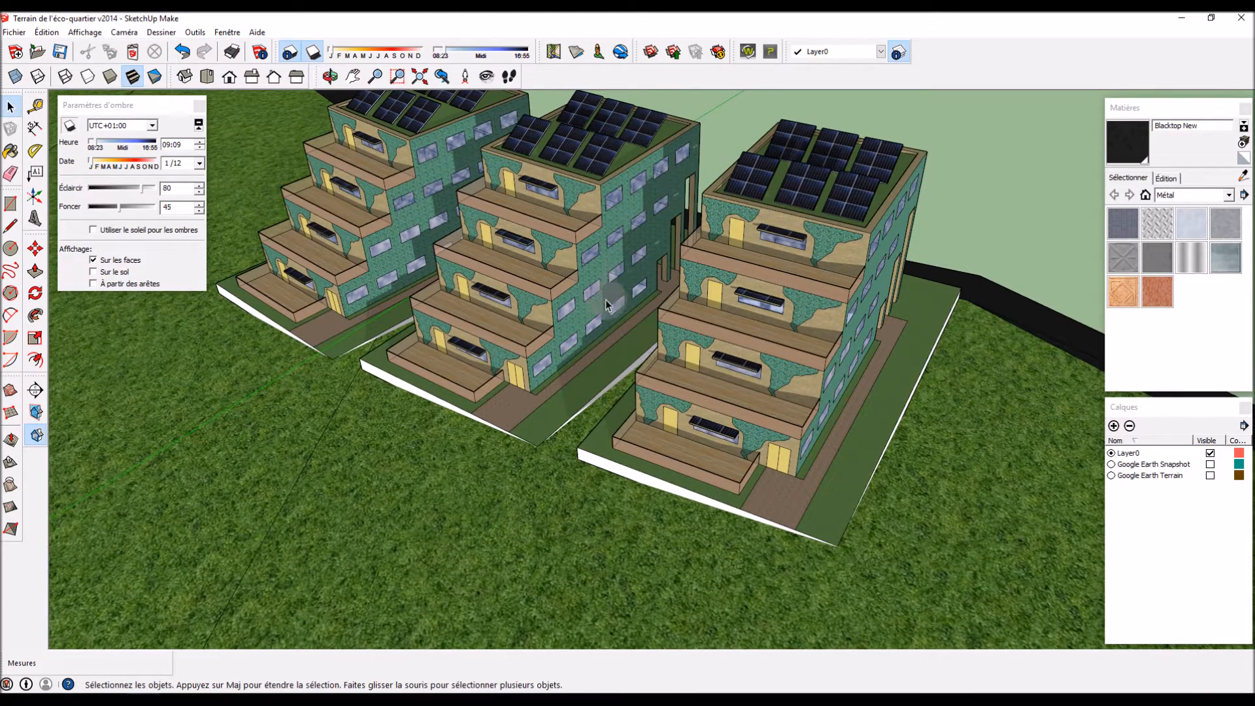
middle_click_drag(562, 327, 524, 330)
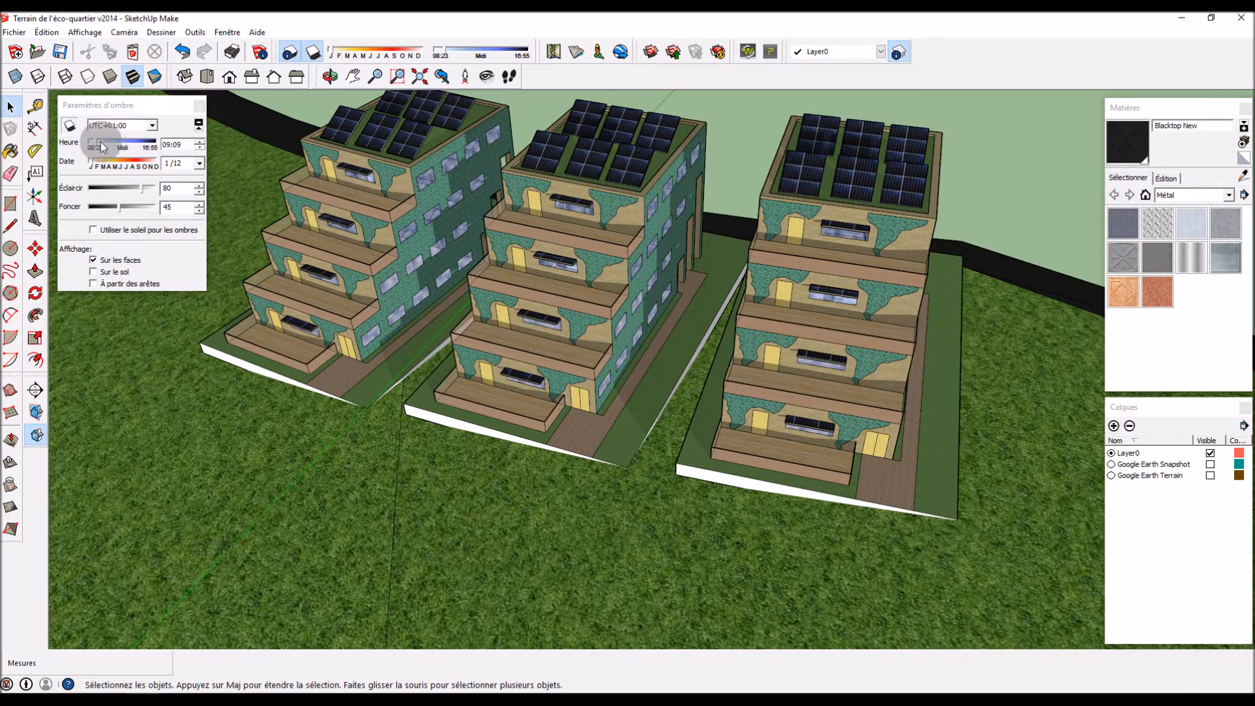
Step: Set the shadow time to 12:42 and examine how the rooftop solar panels shade each other
left_click_drag(97, 146, 124, 147)
middle_click_drag(250, 175, 362, 221)
scroll(359, 383, "up", 3)
scroll(362, 221, "up", 3)
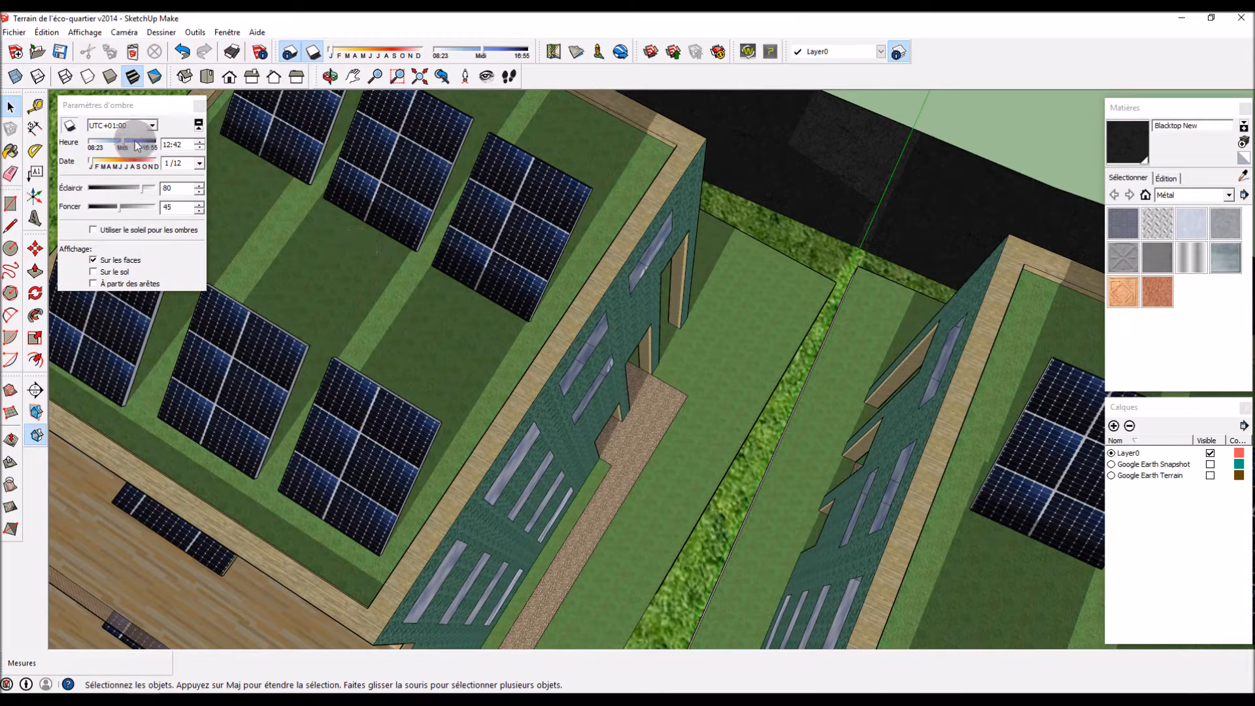
left_click_drag(123, 142, 124, 143)
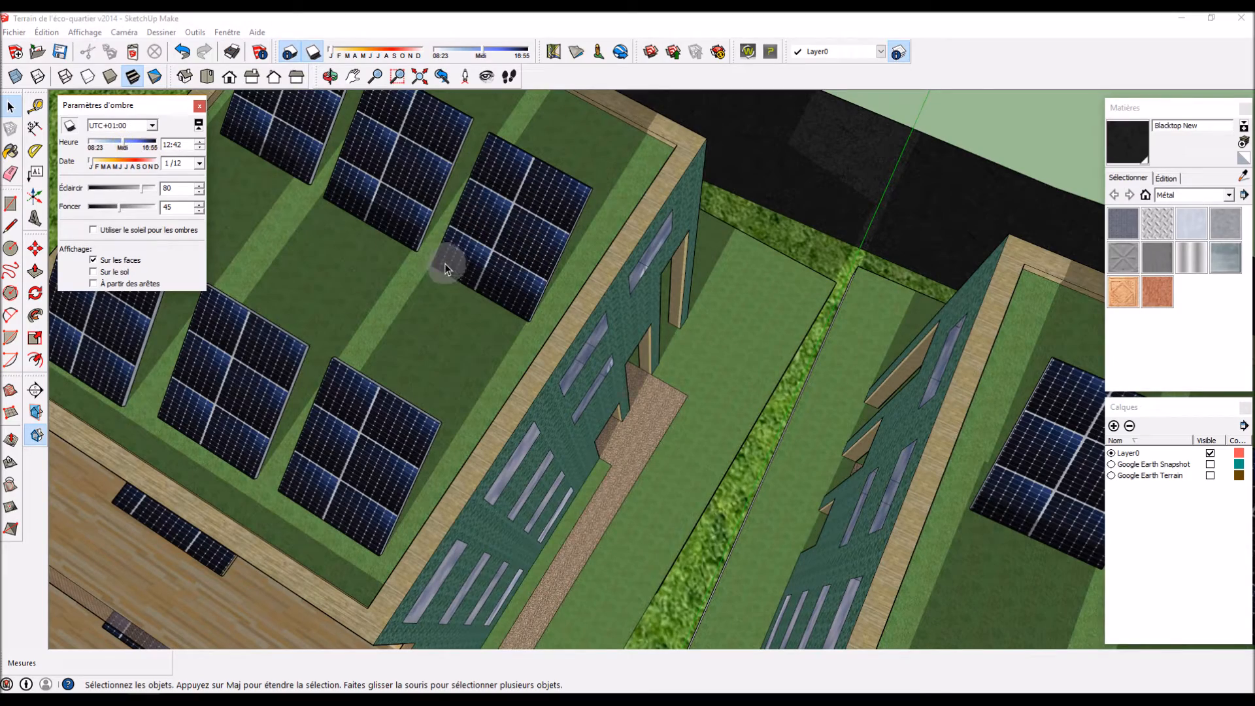
Step: Set the shadow time to 15:49 and examine the afternoon shadows along the row of buildings
scroll(680, 201, "down", 5)
middle_click_drag(680, 202, 933, 84)
scroll(665, 158, "up", 3)
left_click_drag(124, 143, 151, 145)
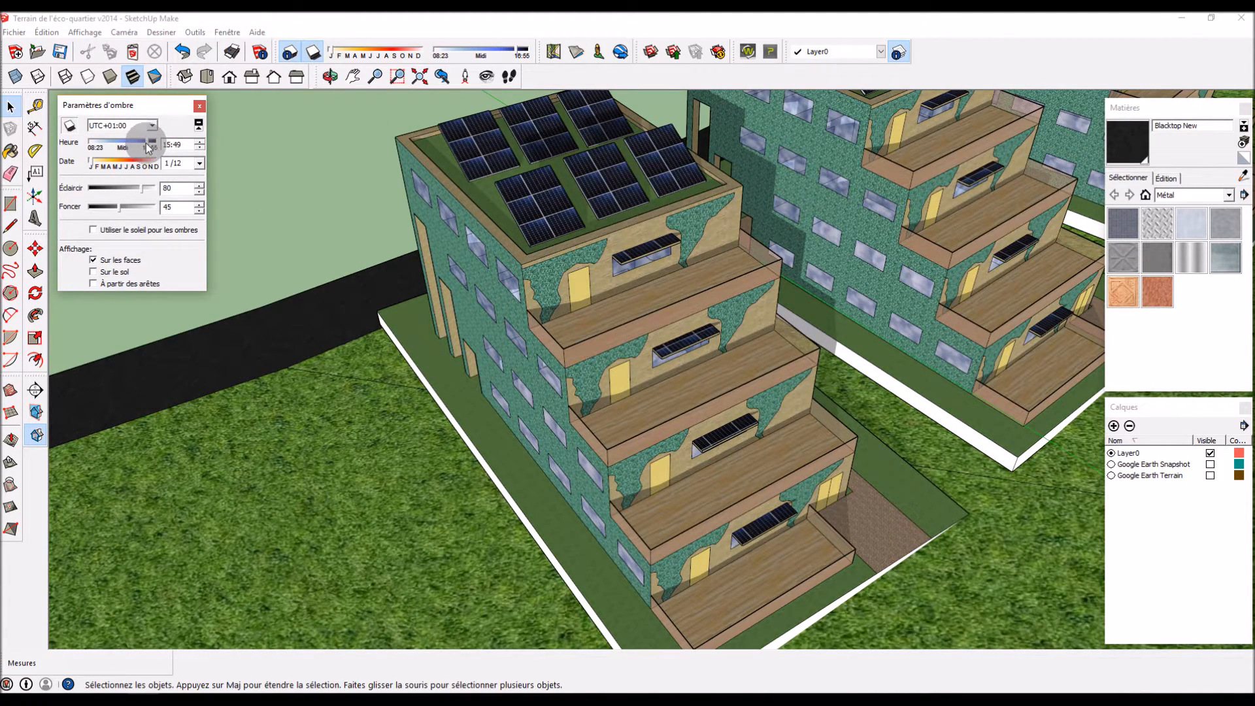
middle_click_drag(728, 336, 628, 332)
scroll(621, 327, "down", 4)
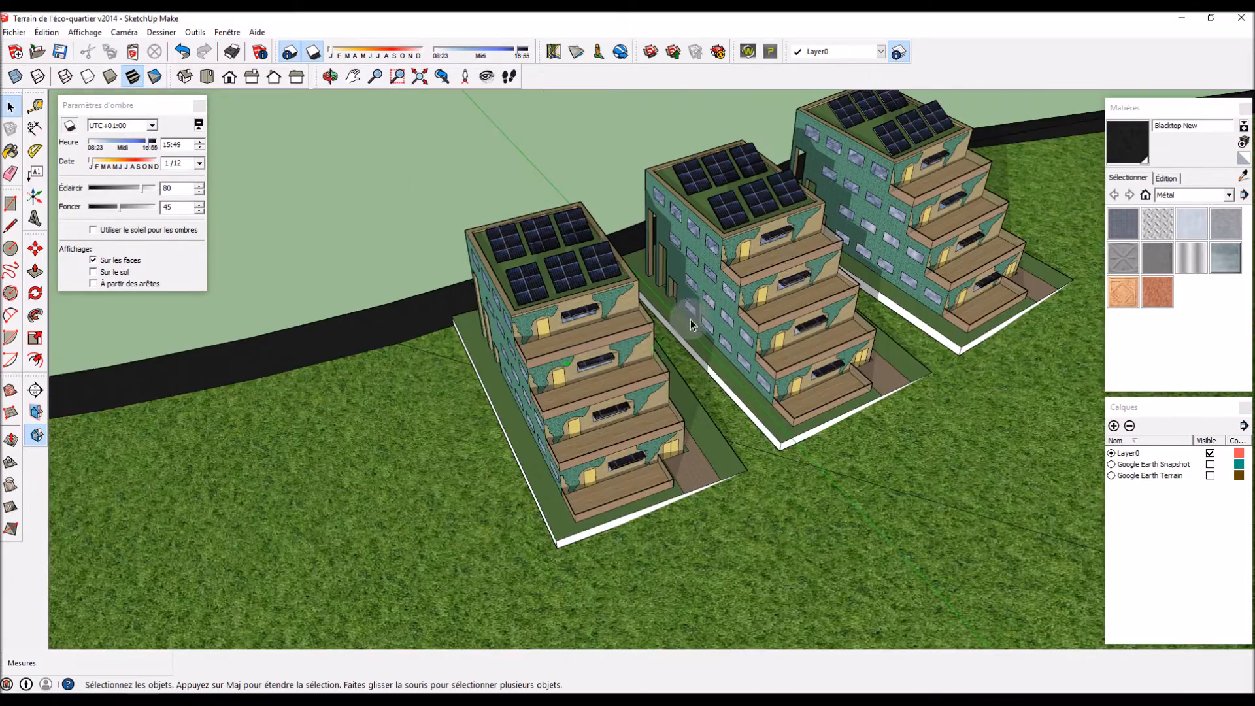
Step: Set the shadow time to 09:49 and examine the morning shadows on roofs and terraces
scroll(691, 325, "up", 3)
left_click_drag(145, 146, 102, 149)
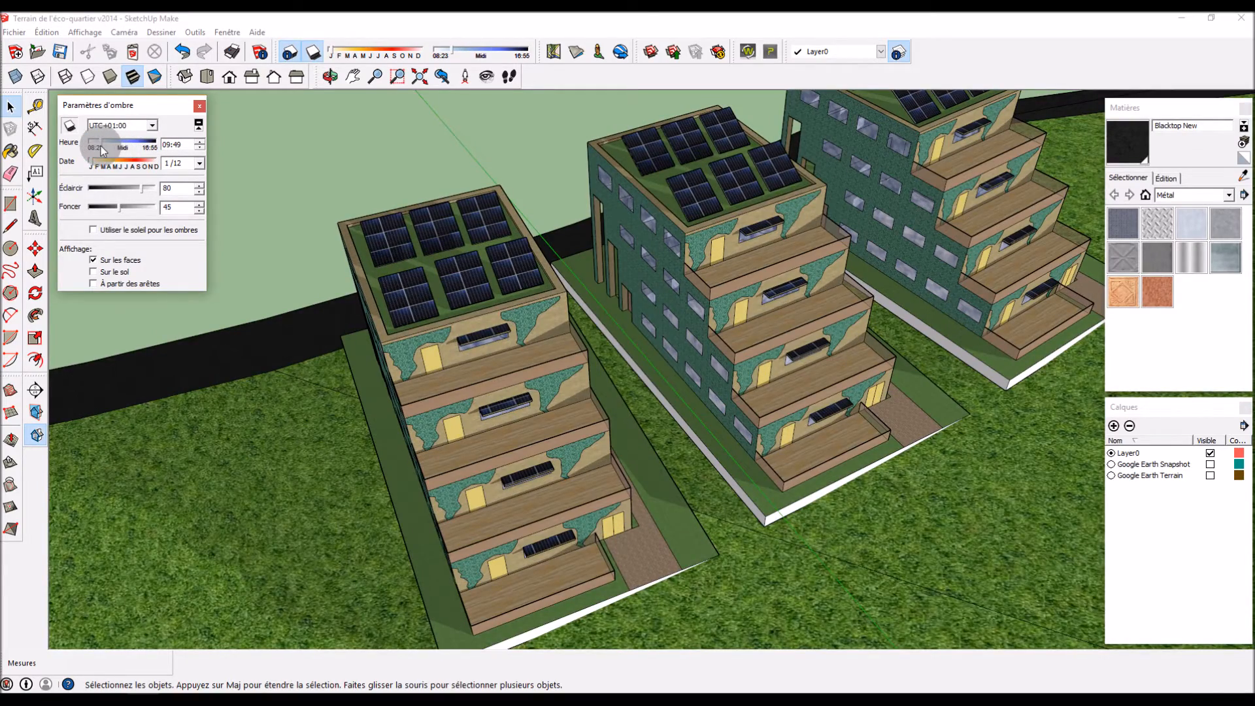
middle_click_drag(721, 300, 542, 418)
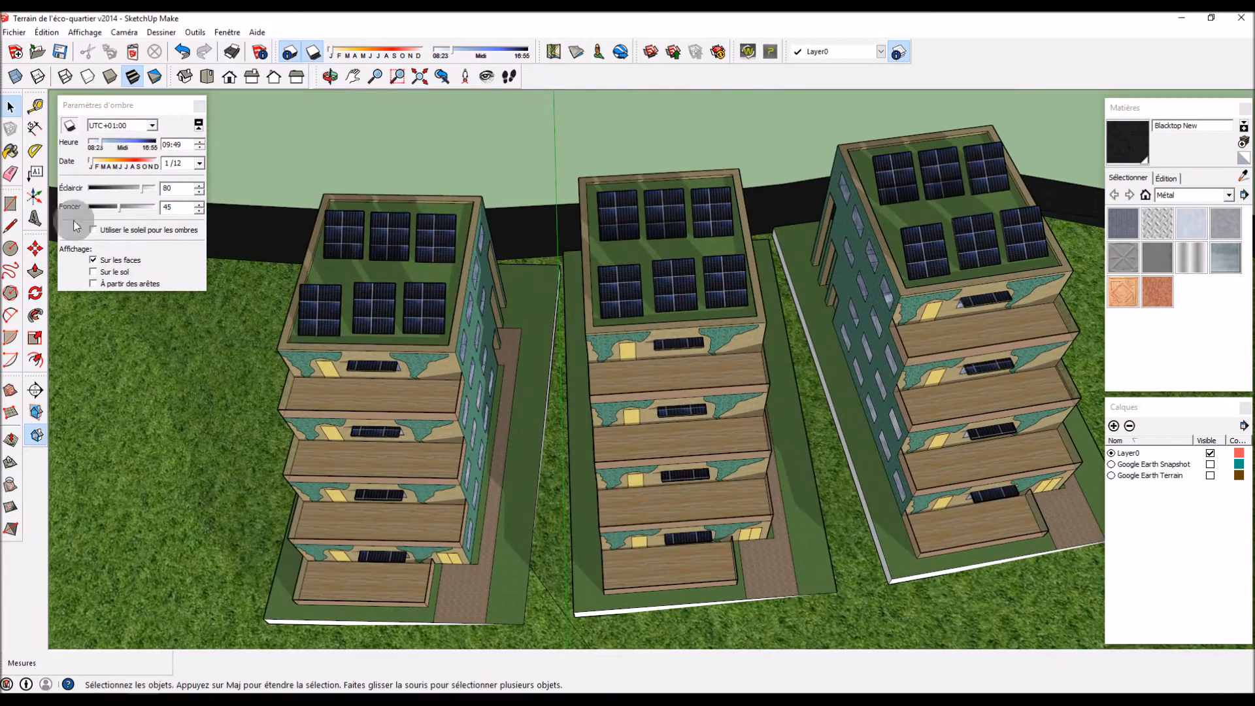
Step: Return the shadow time to 12:42 to study the midday shading on the roofs
left_click_drag(105, 150, 125, 146)
scroll(551, 358, "down", 2)
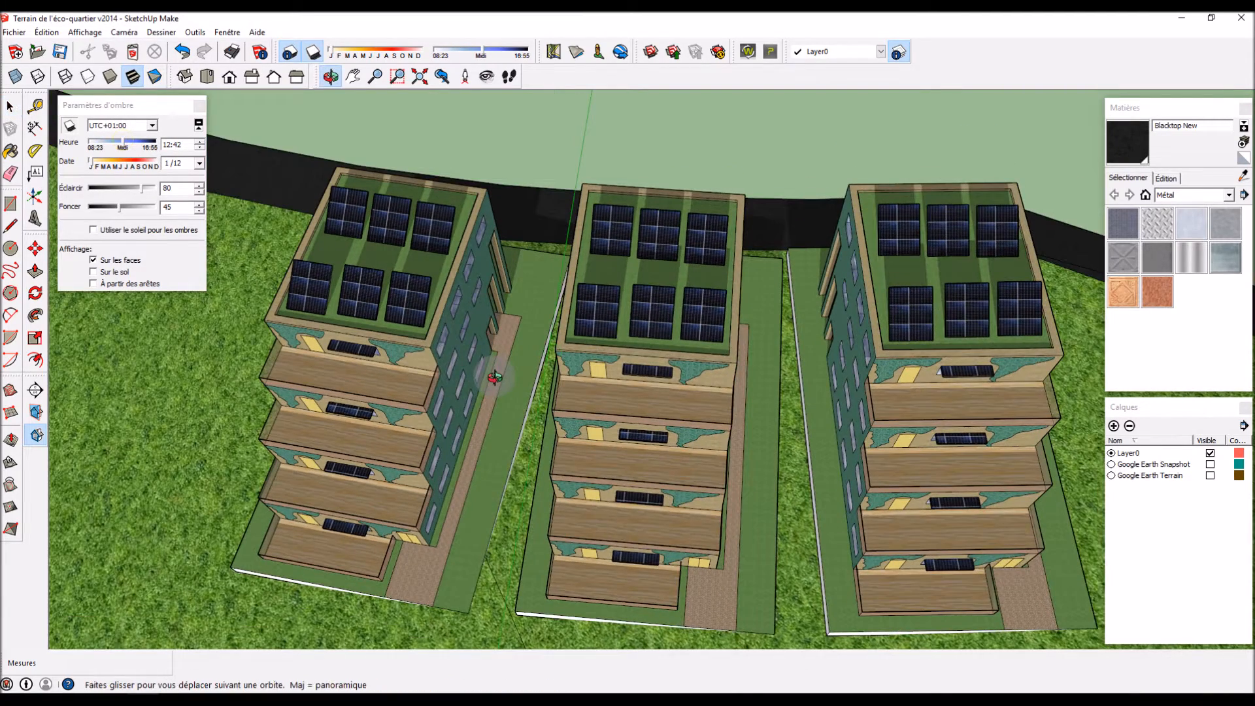
scroll(359, 212, "up", 4)
Step: Open the outer building for editing, select the first solar panel of its rear roof row and inspect the panel's tilt and shadow
left_click(356, 216)
scroll(358, 218, "down", 4)
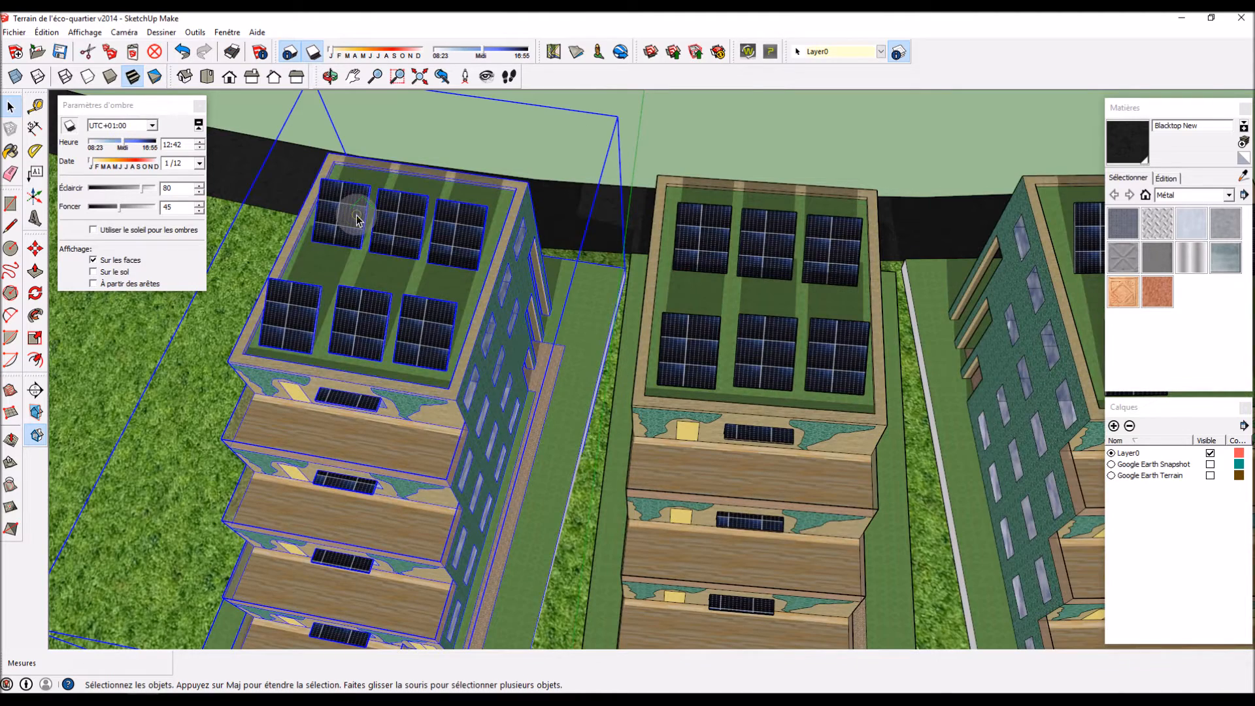
double_click(361, 221)
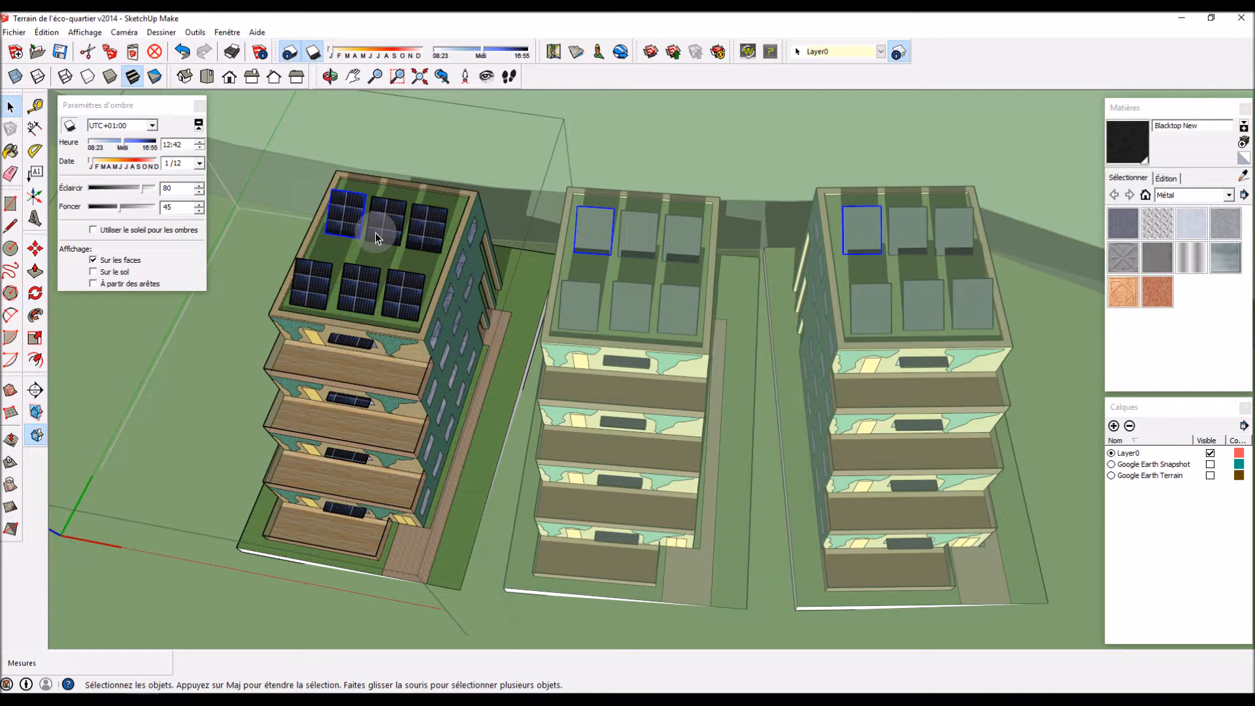
middle_click_drag(314, 272, 731, 140)
scroll(732, 140, "up", 5)
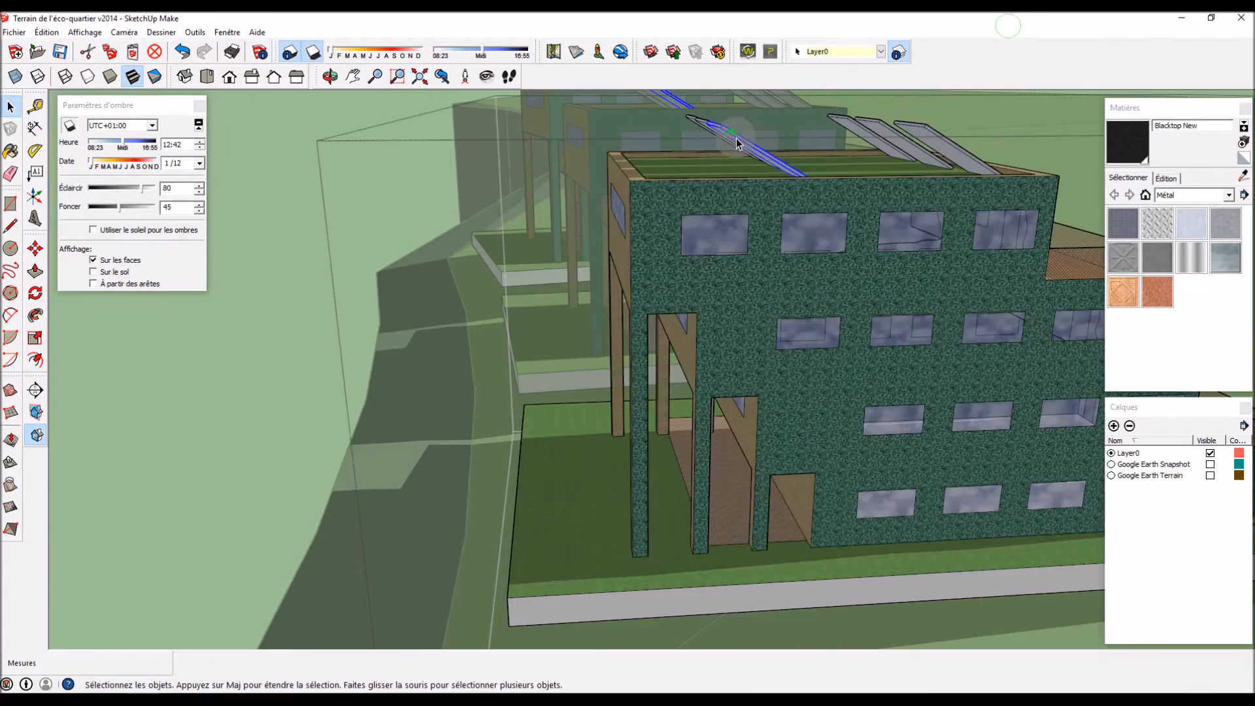
middle_click_drag(865, 176, 205, 459)
scroll(681, 367, "down", 5)
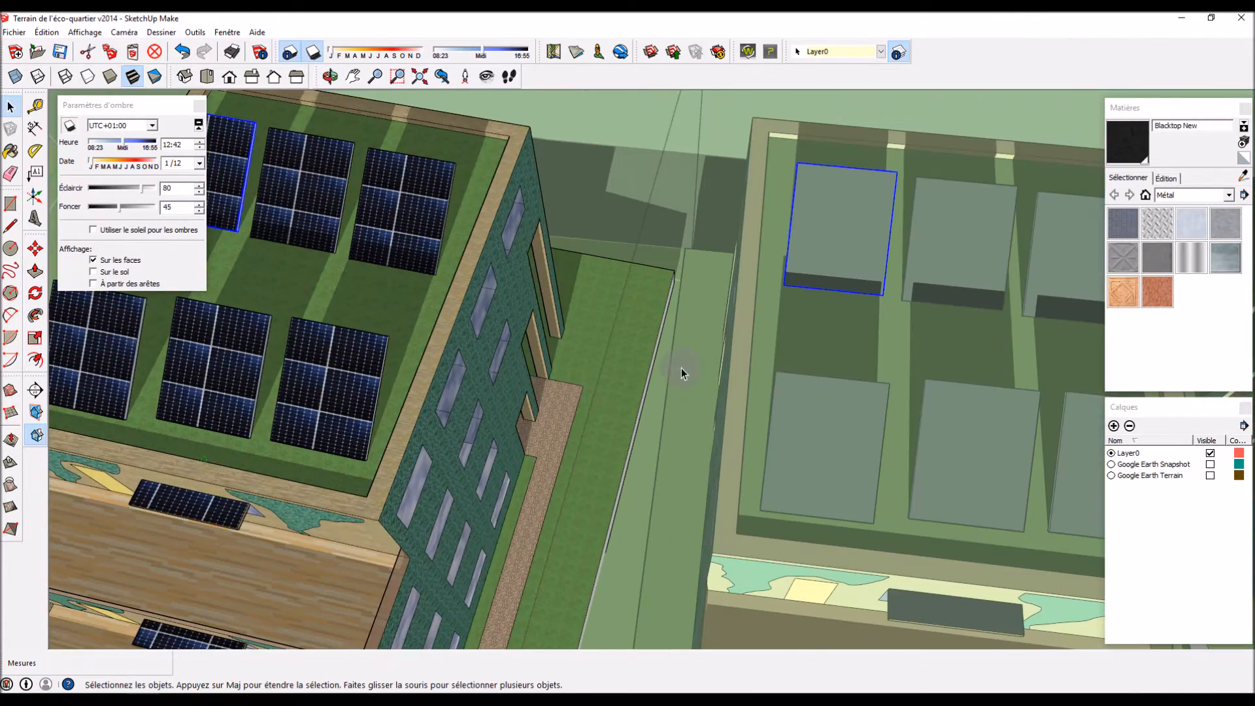
scroll(531, 279, "up", 2)
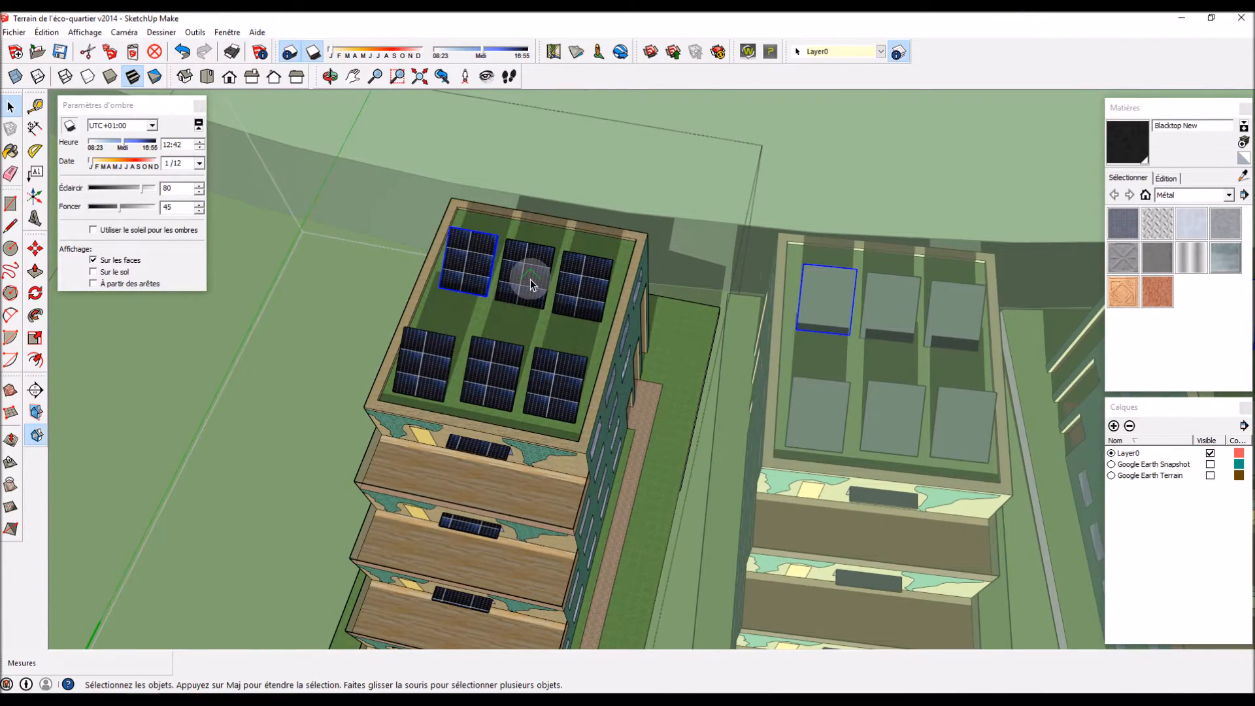
Step: Add the other two rear-row panels to the selection and move the row about 1.45 m along the green axis toward the roof's rear edge
left_click(516, 273, "ctrl")
left_click(581, 286, "ctrl")
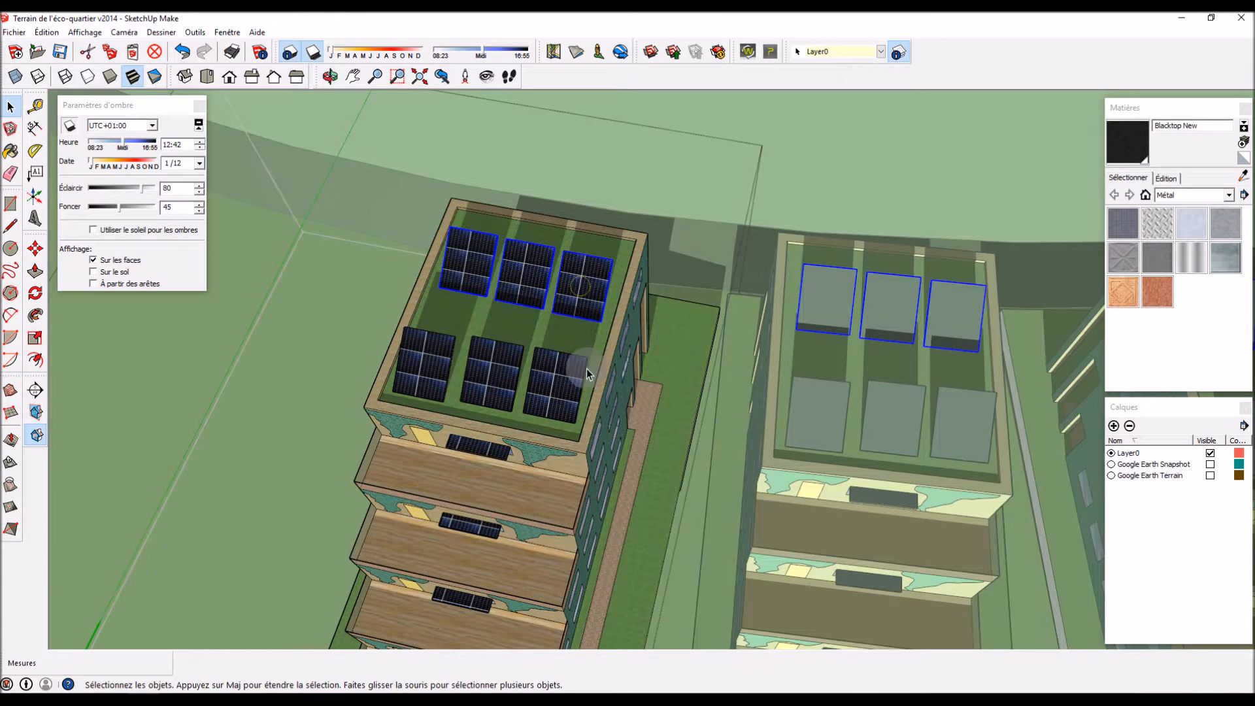
left_click(35, 249)
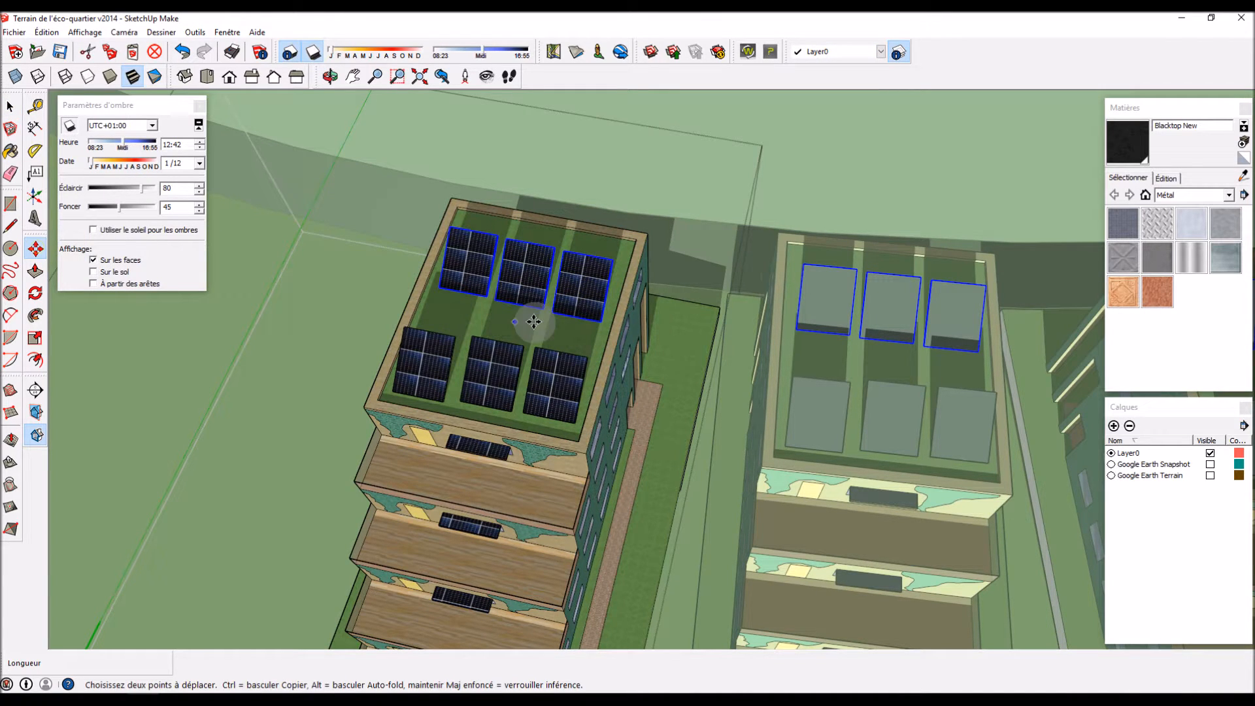
left_click(571, 317)
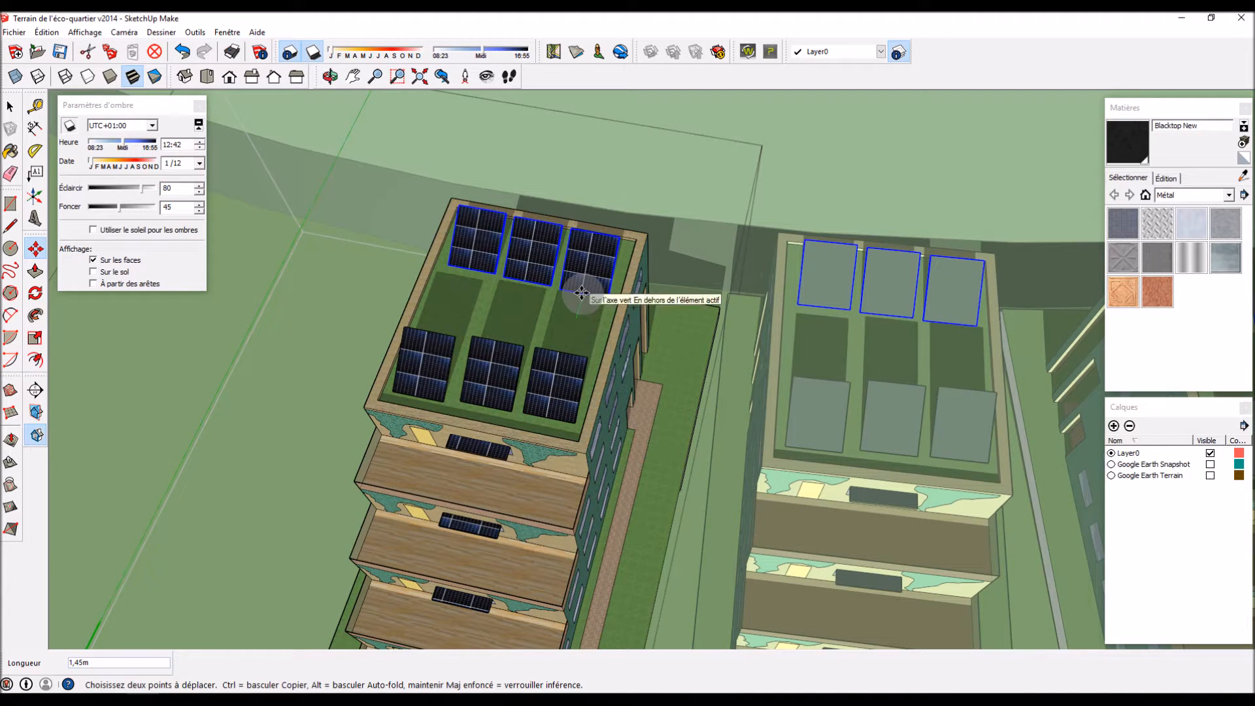
left_click(582, 292)
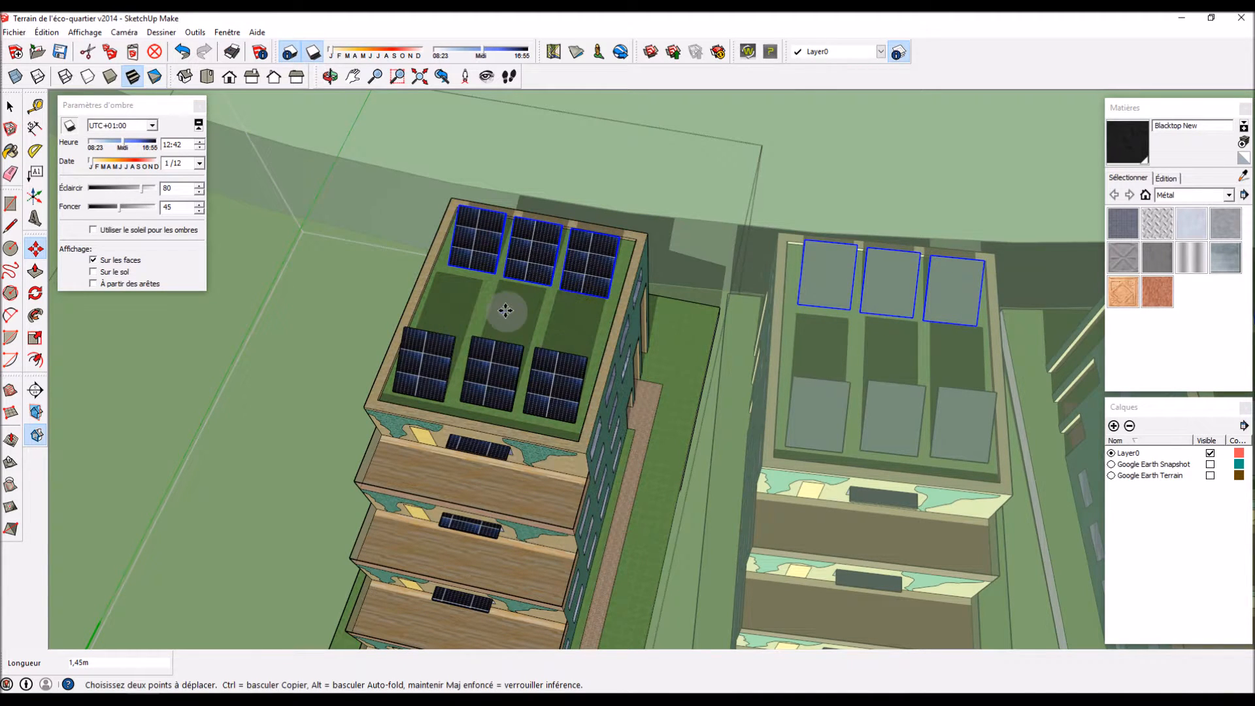
Step: Set the shadow time to 12:57 and check the spacing of the panel rows on all three roofs
scroll(500, 289, "up", 2)
mouse_move(124, 144)
left_mouse_down()
mouse_move(113, 142)
mouse_move(149, 149)
mouse_move(127, 149)
left_mouse_up()
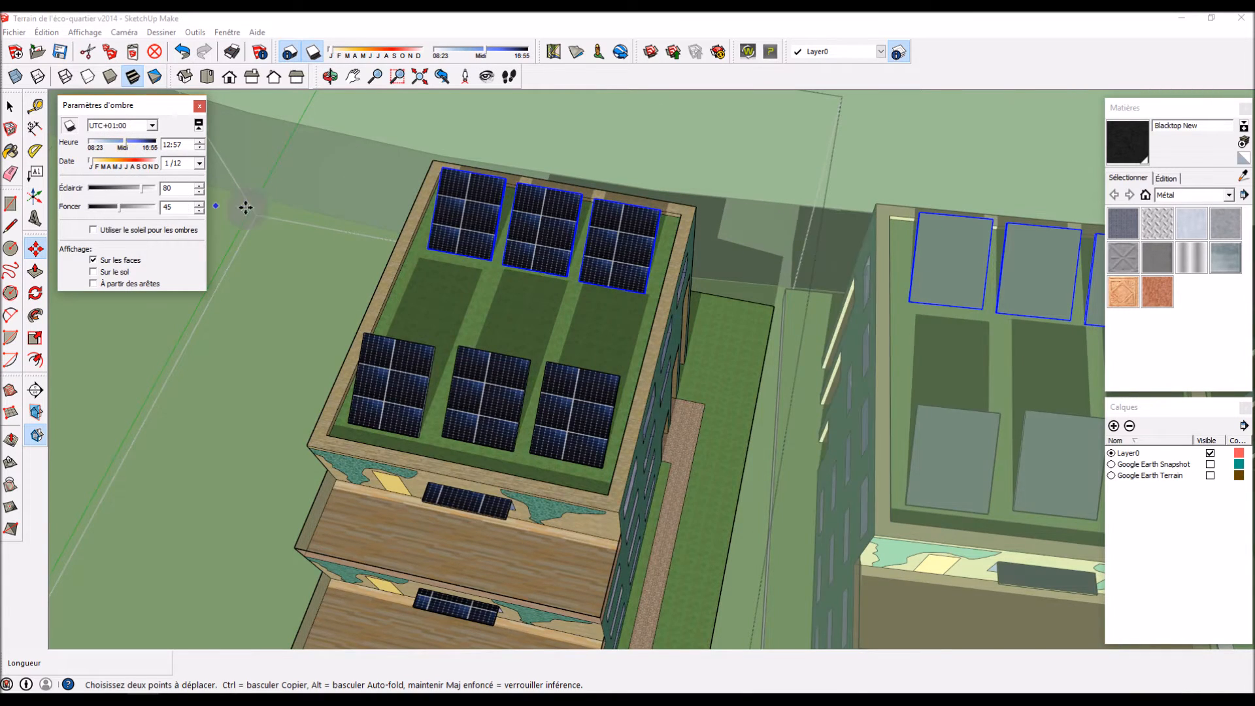
scroll(255, 209, "down", 3)
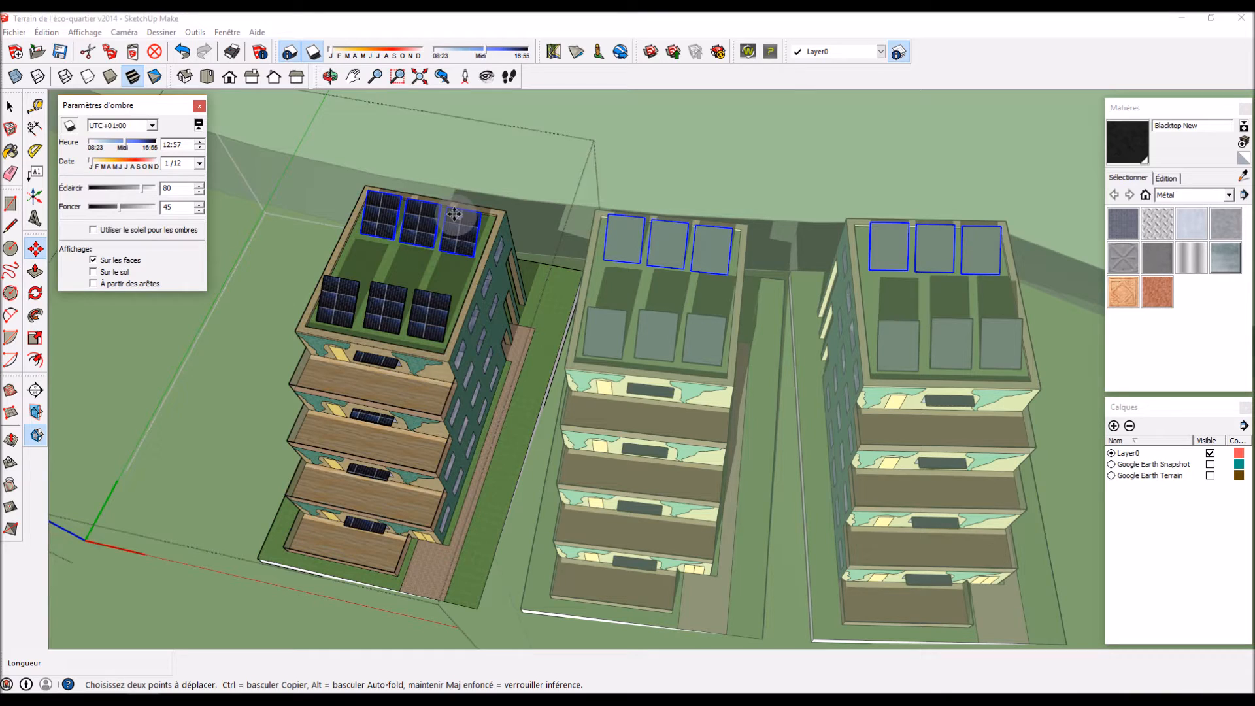
Step: Try moving the rear panel row toward the front row, undo the move, and close the building's component editing
left_click(456, 233)
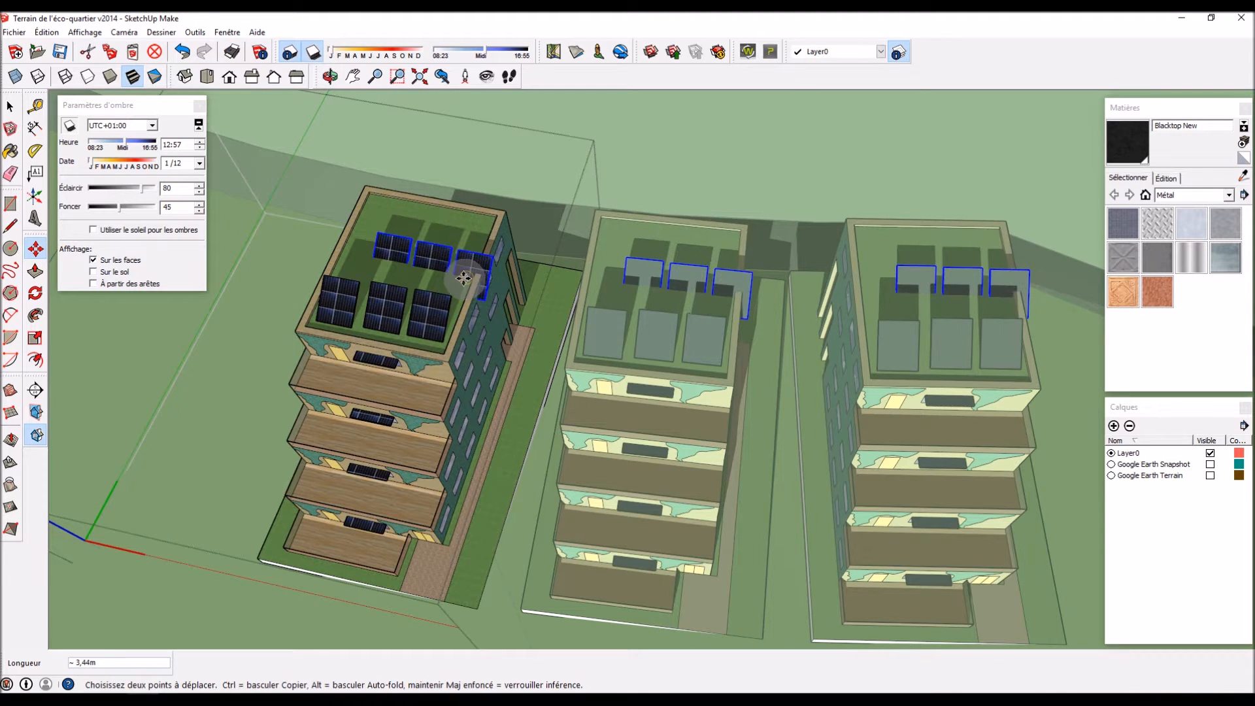
key("ctrl+z")
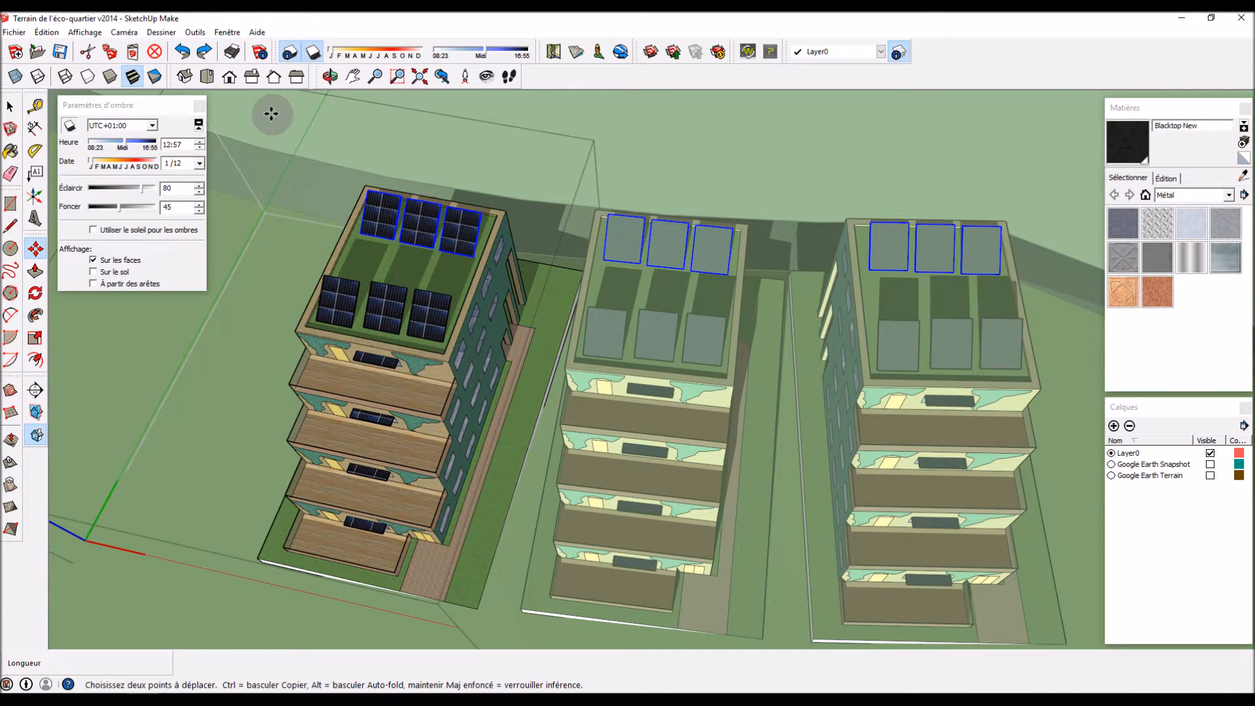
left_click(10, 106)
left_click(698, 123)
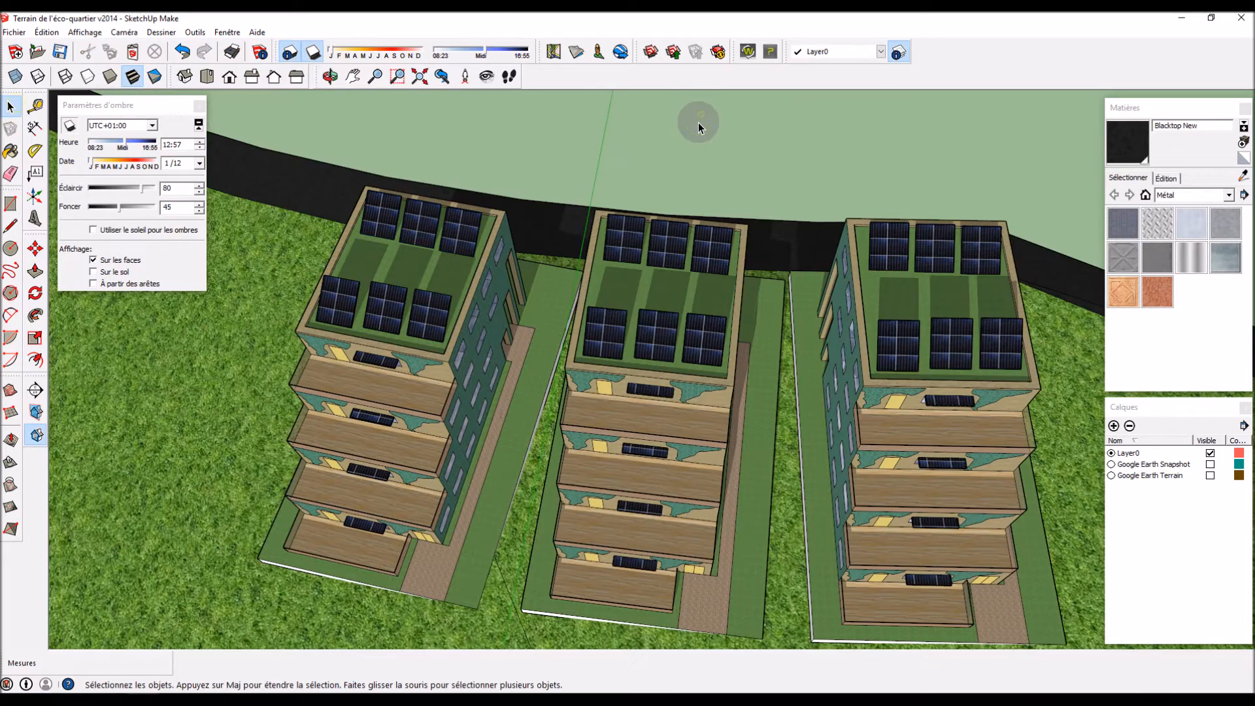
Step: Select the outer building, examine the operations available for this component, and clear the selection
middle_click_drag(595, 346, 586, 234)
left_click(443, 265)
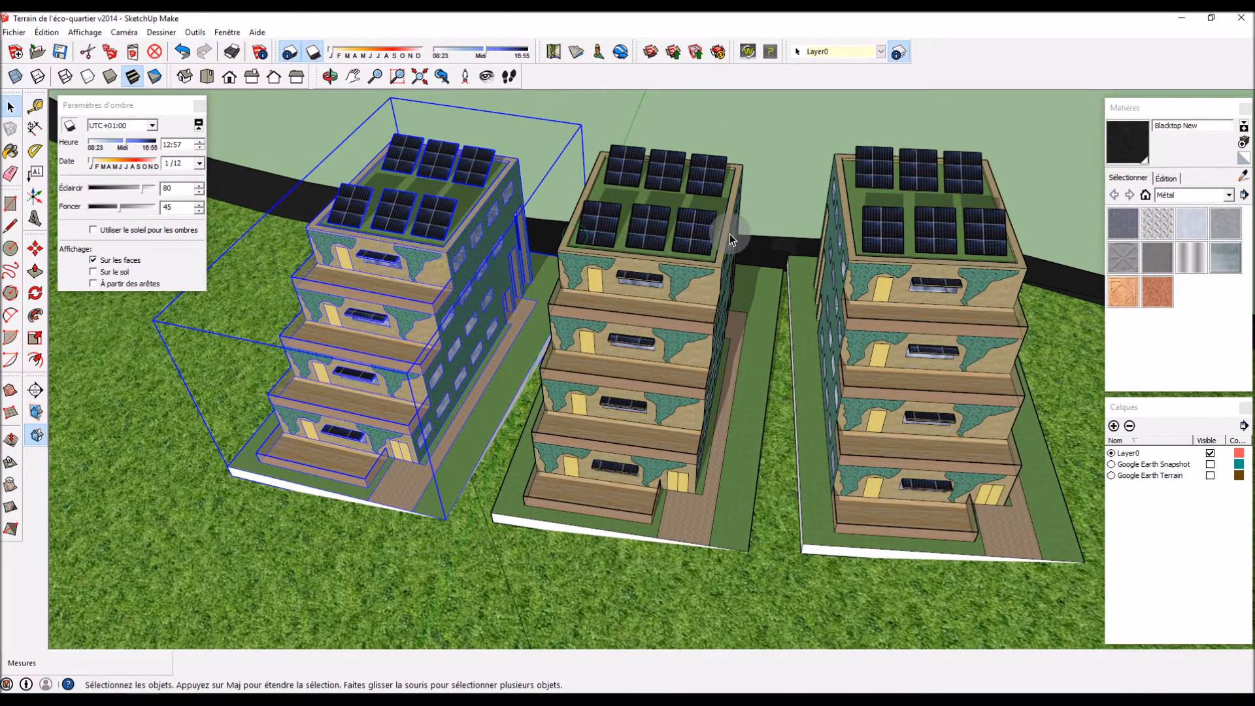
left_click(901, 247)
left_click(407, 277)
right_click(407, 277)
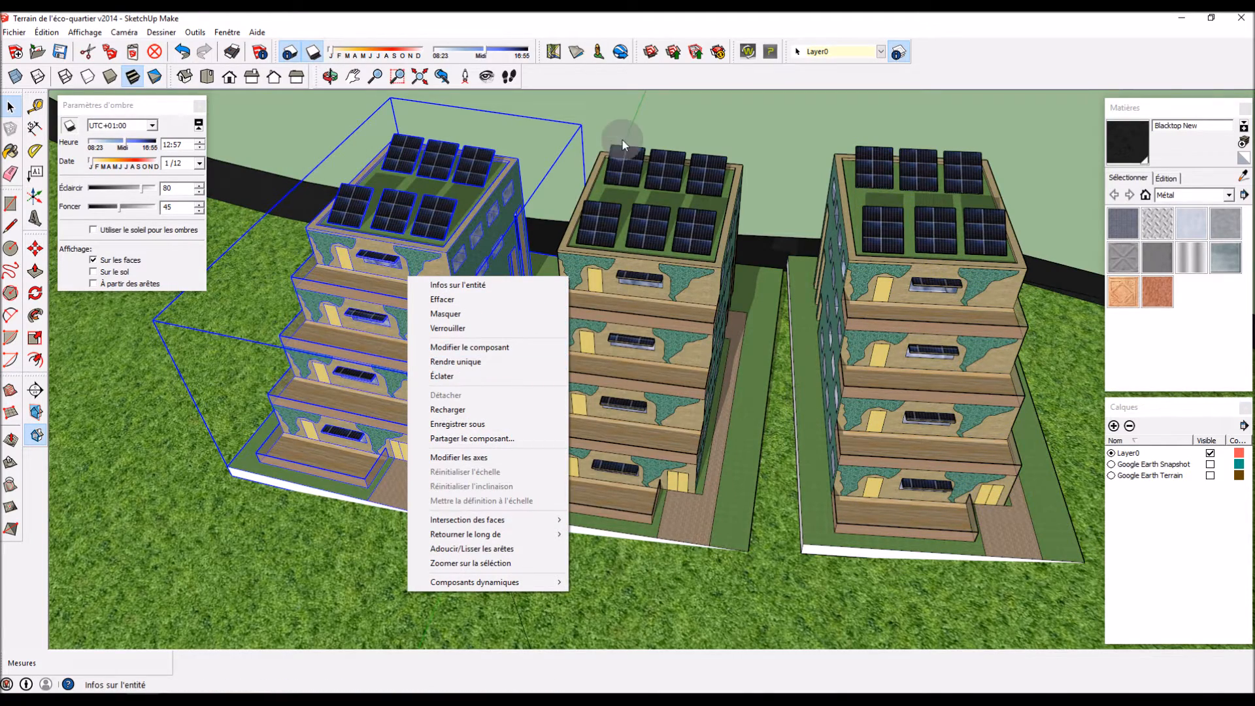
left_click(641, 133)
Step: Set the shadow time to 09:39 and examine the shadows the buildings cast on their neighbours' facades
scroll(724, 163, "down", 3)
middle_click_drag(645, 343, 612, 370)
mouse_move(126, 142)
left_mouse_down()
mouse_move(92, 145)
mouse_move(102, 148)
left_mouse_up()
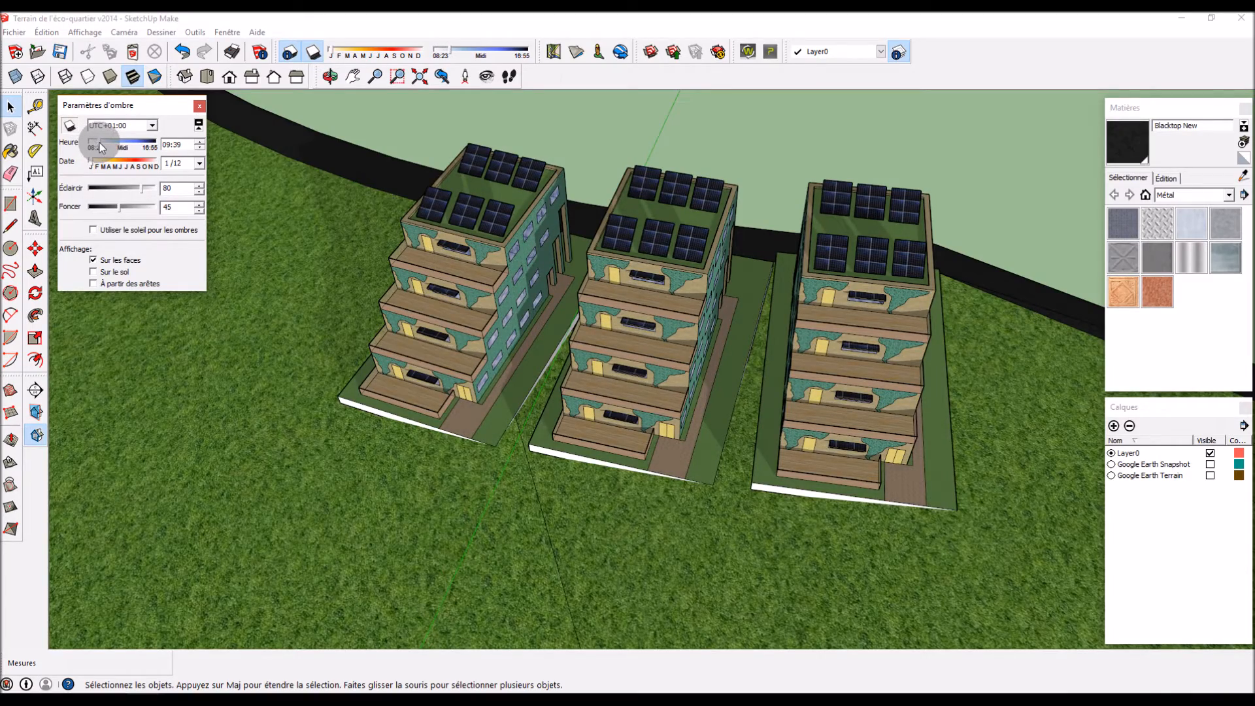
middle_click_drag(759, 438, 634, 359)
scroll(659, 284, "up", 4)
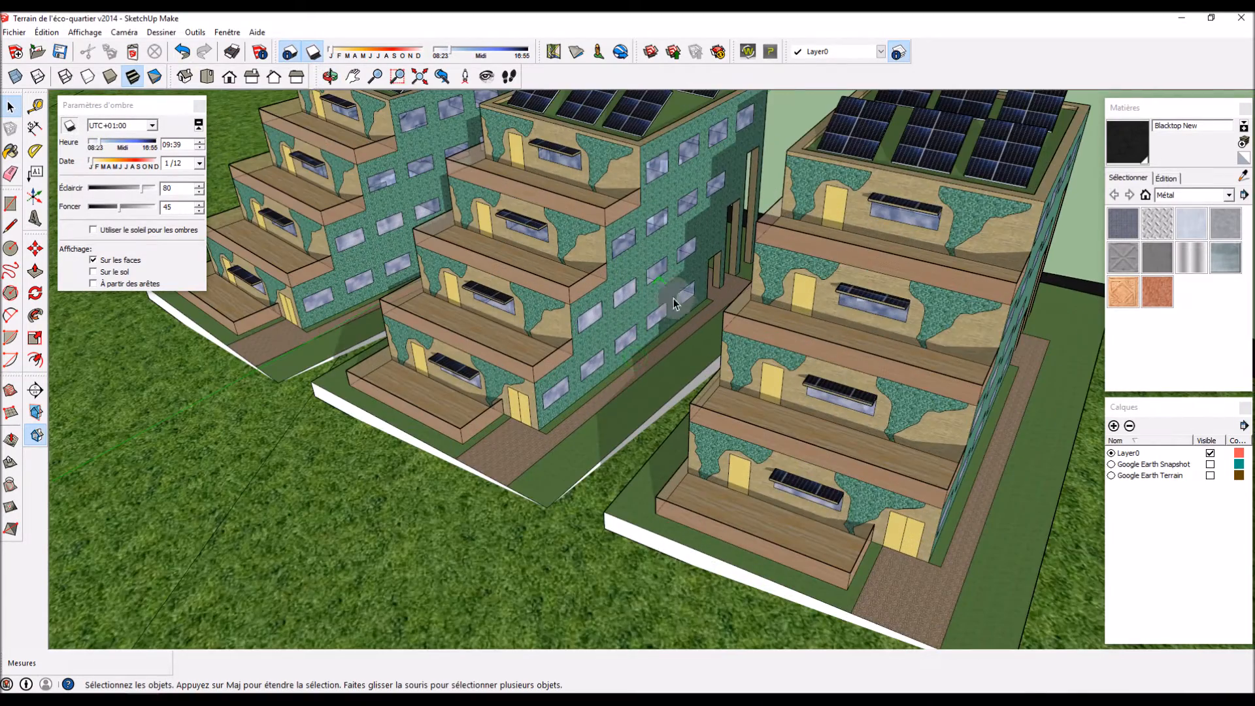
middle_click_drag(782, 128, 598, 293)
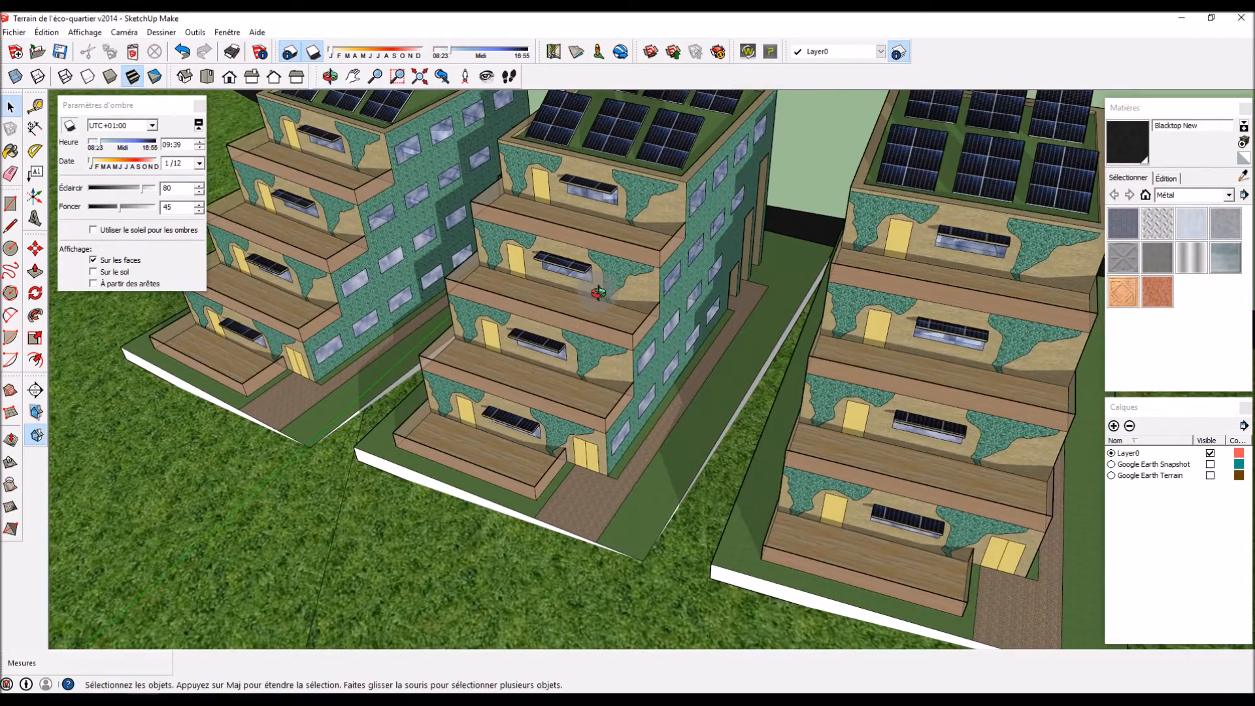
scroll(574, 295, "down", 3)
Step: Move the middle building by its front plot corner about 1.94 m toward the outer building
key("q")
key("m")
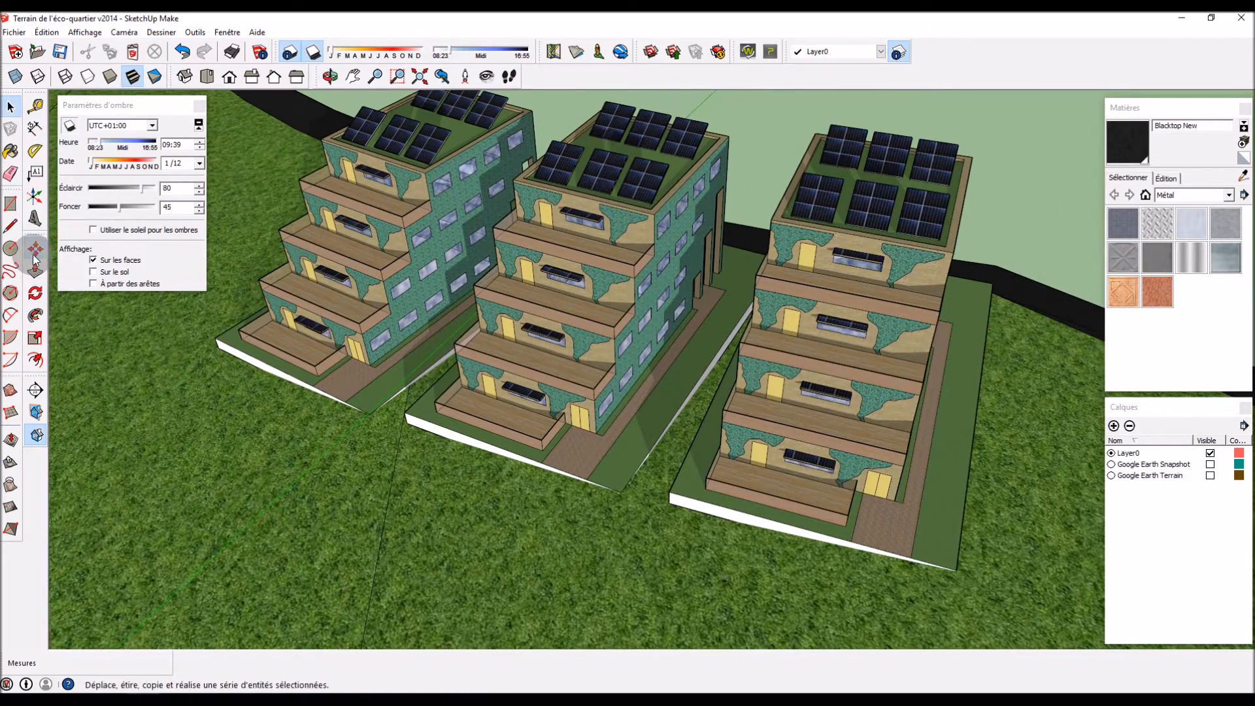
left_click(616, 495)
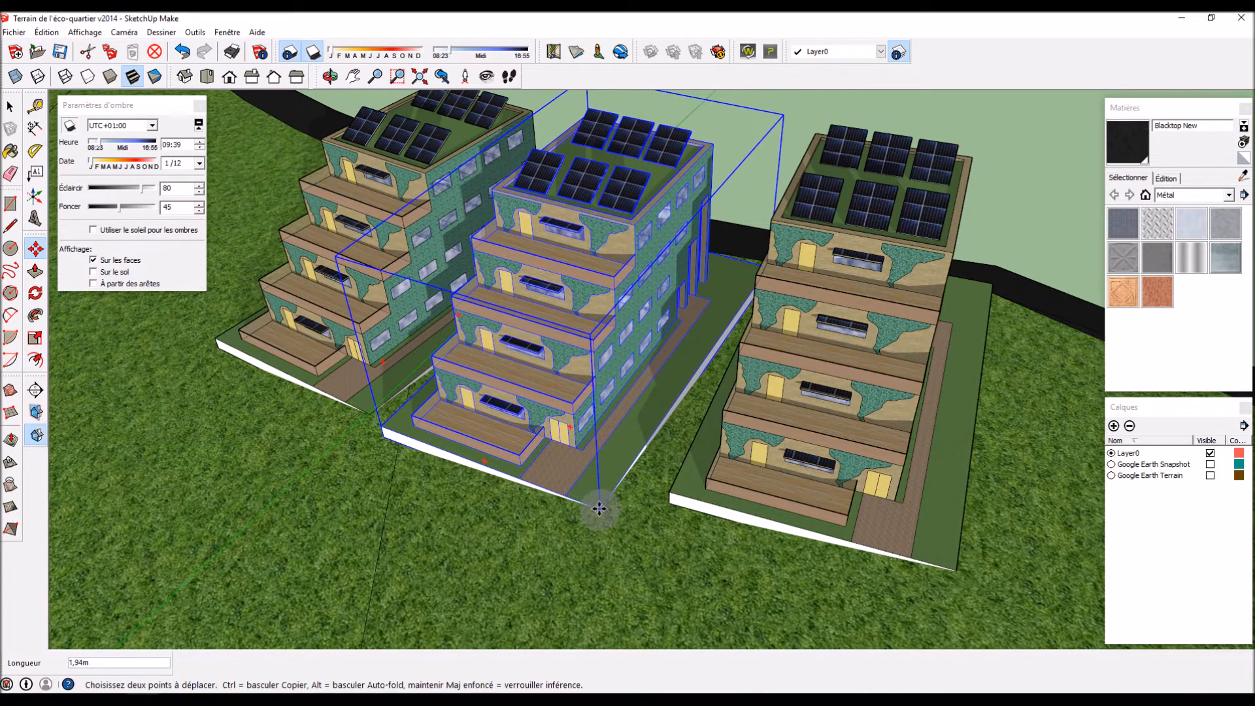
left_click(600, 509)
Step: Move the outer building by its front plot corner about 4.69 m away from the middle building
middle_click_drag(205, 457, 298, 467)
scroll(216, 474, "up", 3)
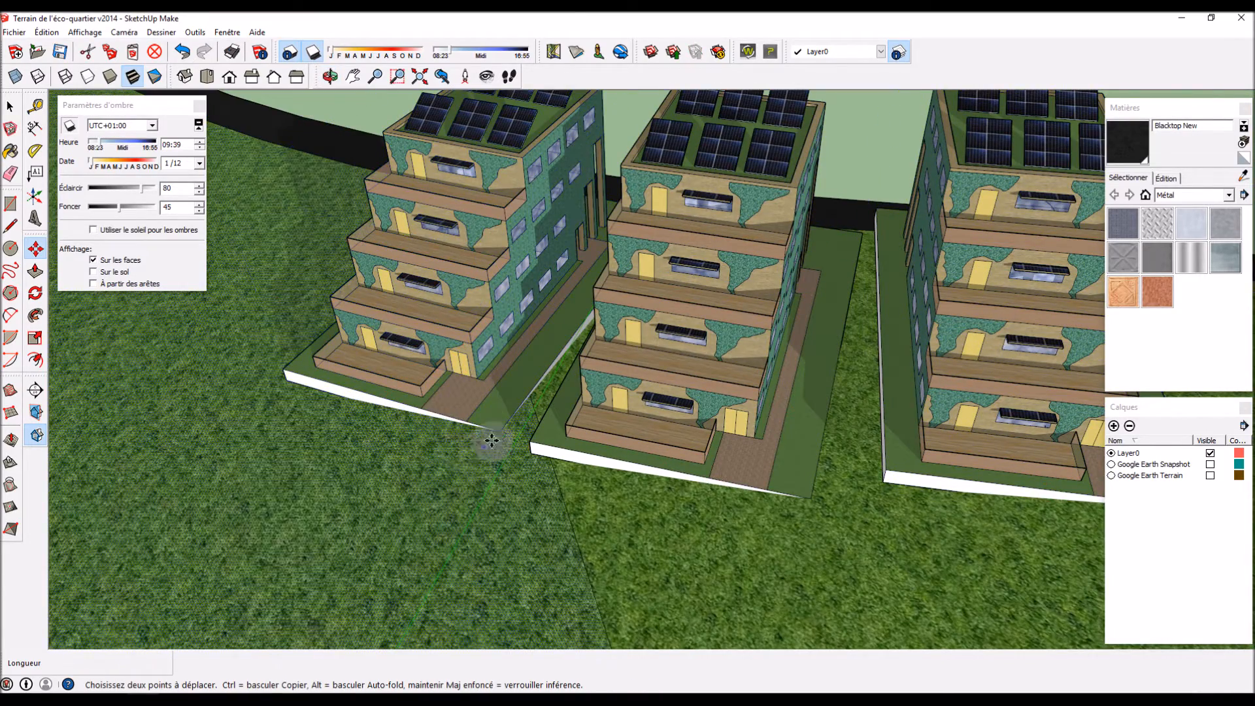
left_click(502, 431)
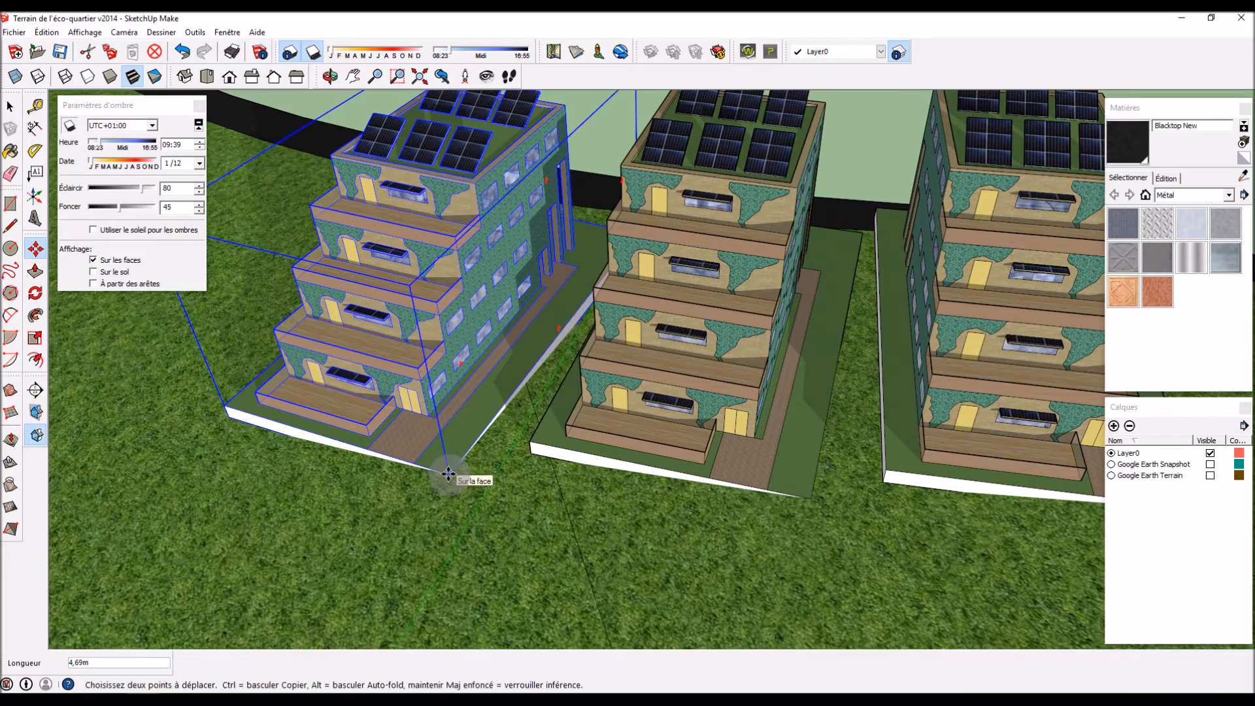
left_click(449, 474)
Step: Shift the outer building about 3.01 m back toward the middle building and the road
middle_click_drag(518, 513, 400, 393)
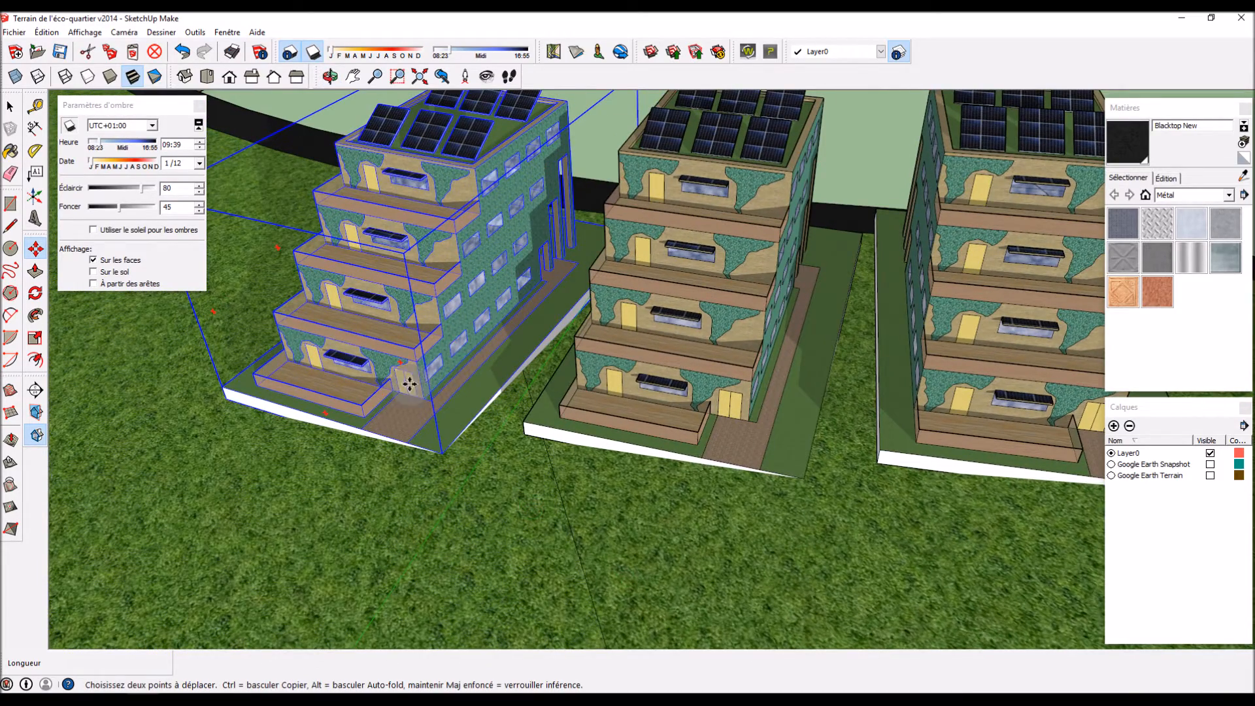
middle_click_drag(408, 405, 419, 468)
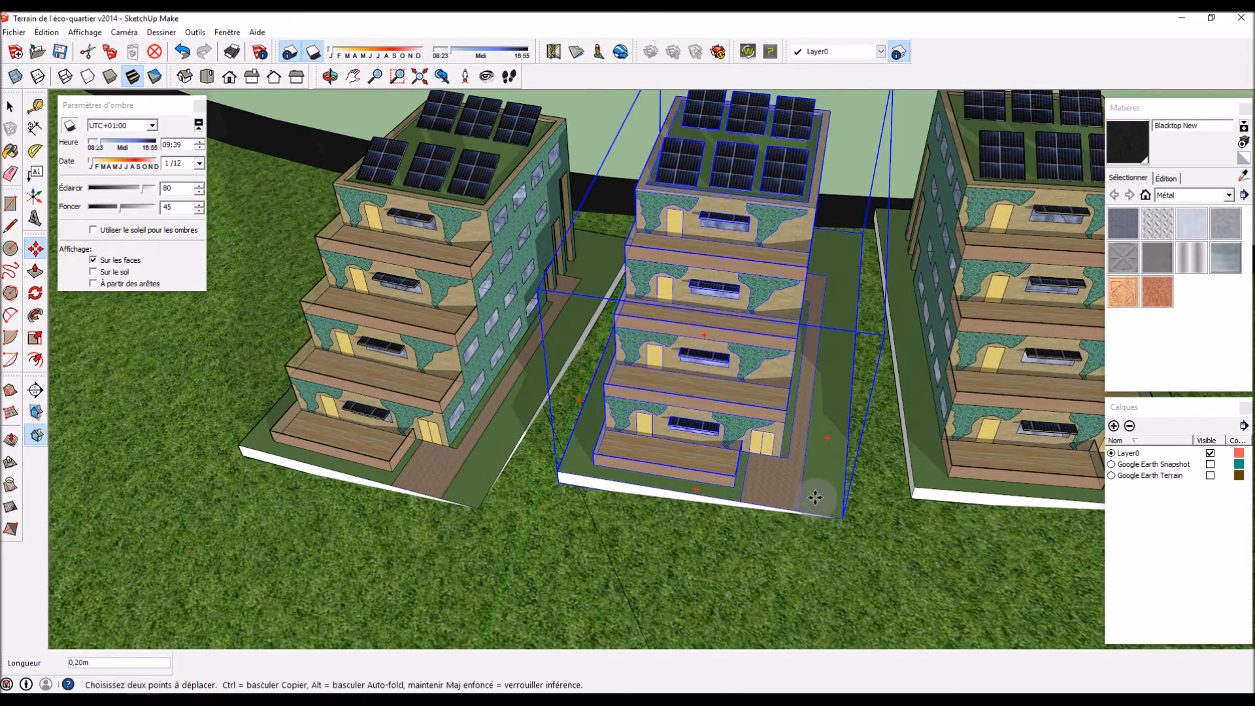
middle_click_drag(519, 512, 509, 506)
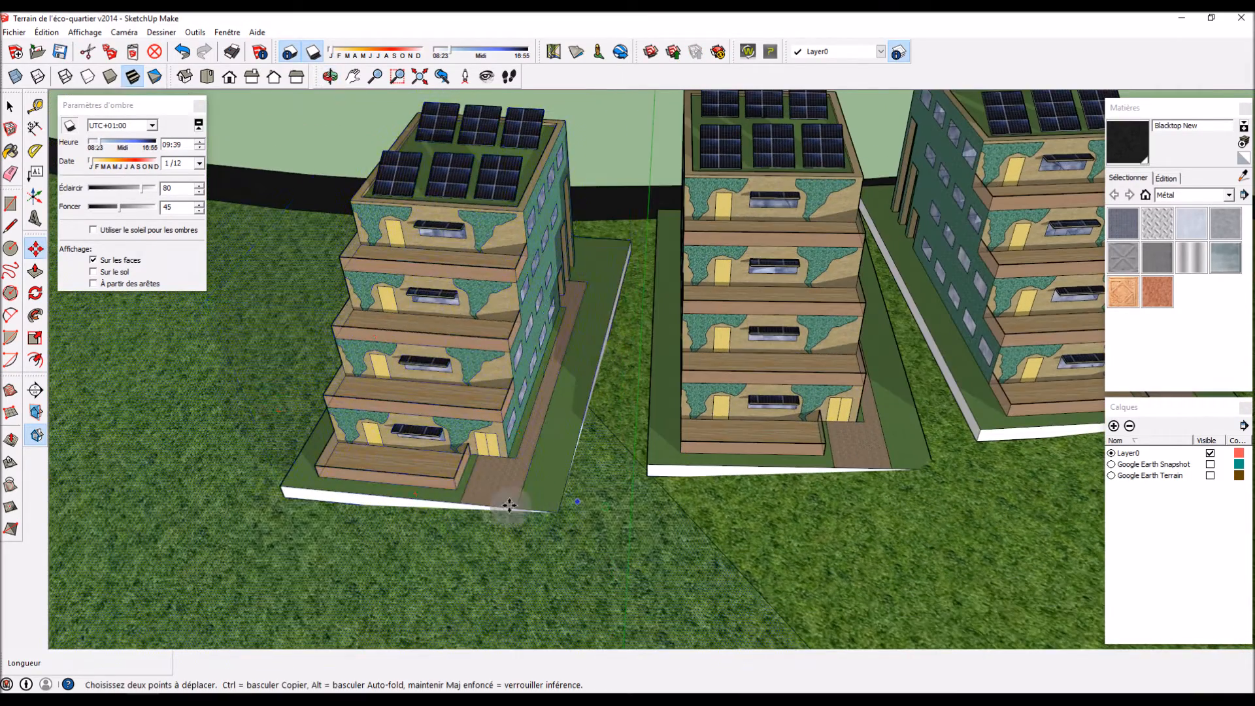
left_click(511, 505)
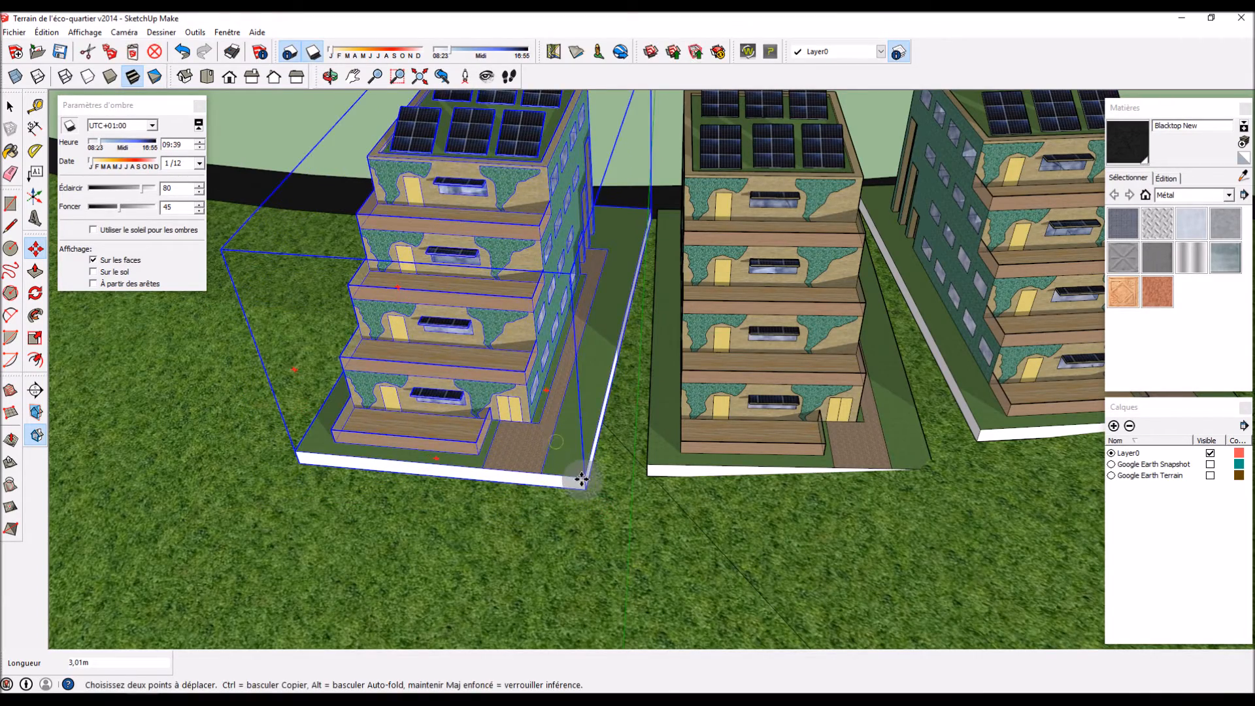
left_click(581, 481)
Step: Fine-tune the middle building's position between its two neighbours by moving its front plot corner
middle_click_drag(589, 519, 723, 434)
left_click(744, 413)
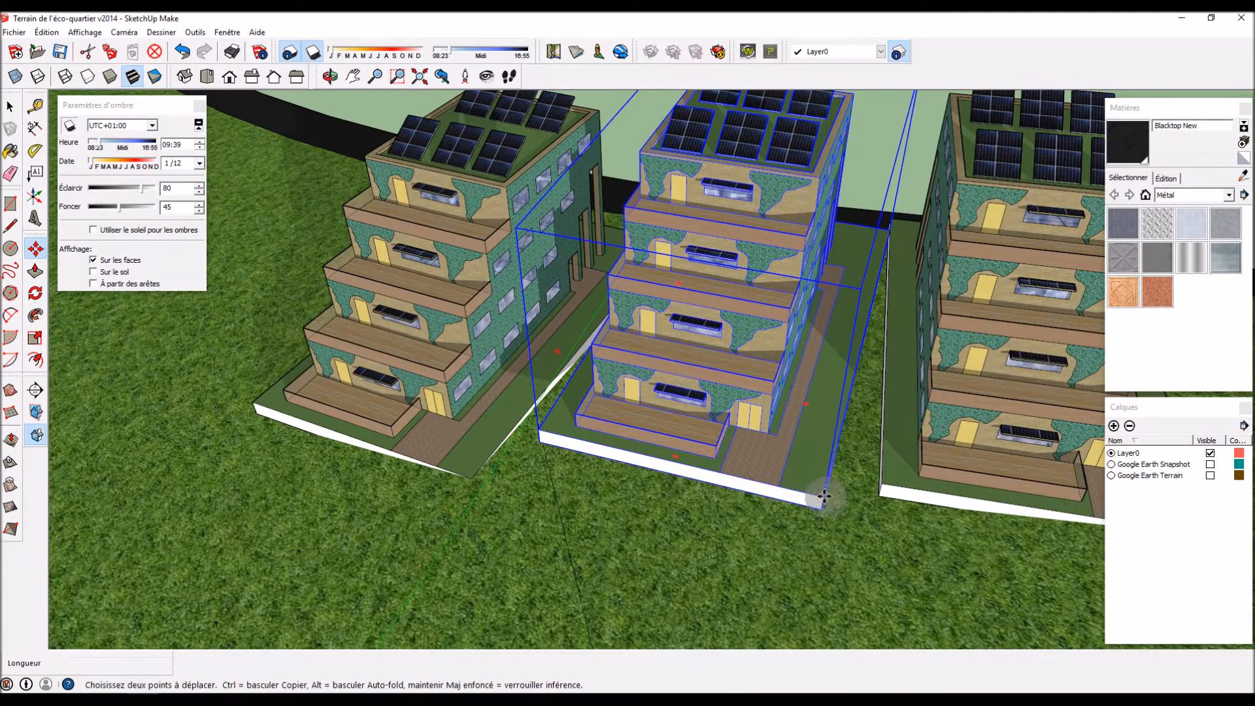
left_click(823, 543)
Step: Set the shadow time to 15:09 and to 09:29, and compare the shading between the three buildings
scroll(575, 519, "down", 3)
middle_click_drag(813, 532, 365, 363)
key("m")
left_click_drag(106, 144, 145, 150)
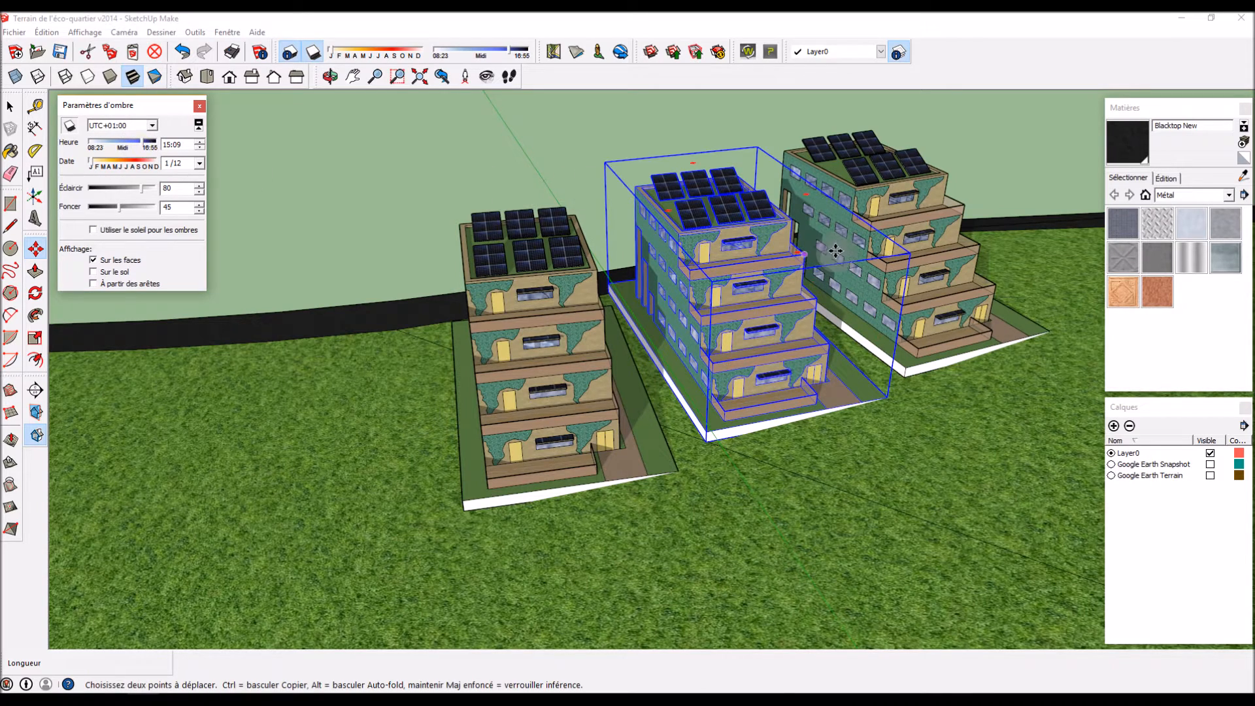
left_click_drag(145, 149, 98, 144)
middle_click_drag(820, 386, 575, 533)
scroll(574, 442, "down", 3)
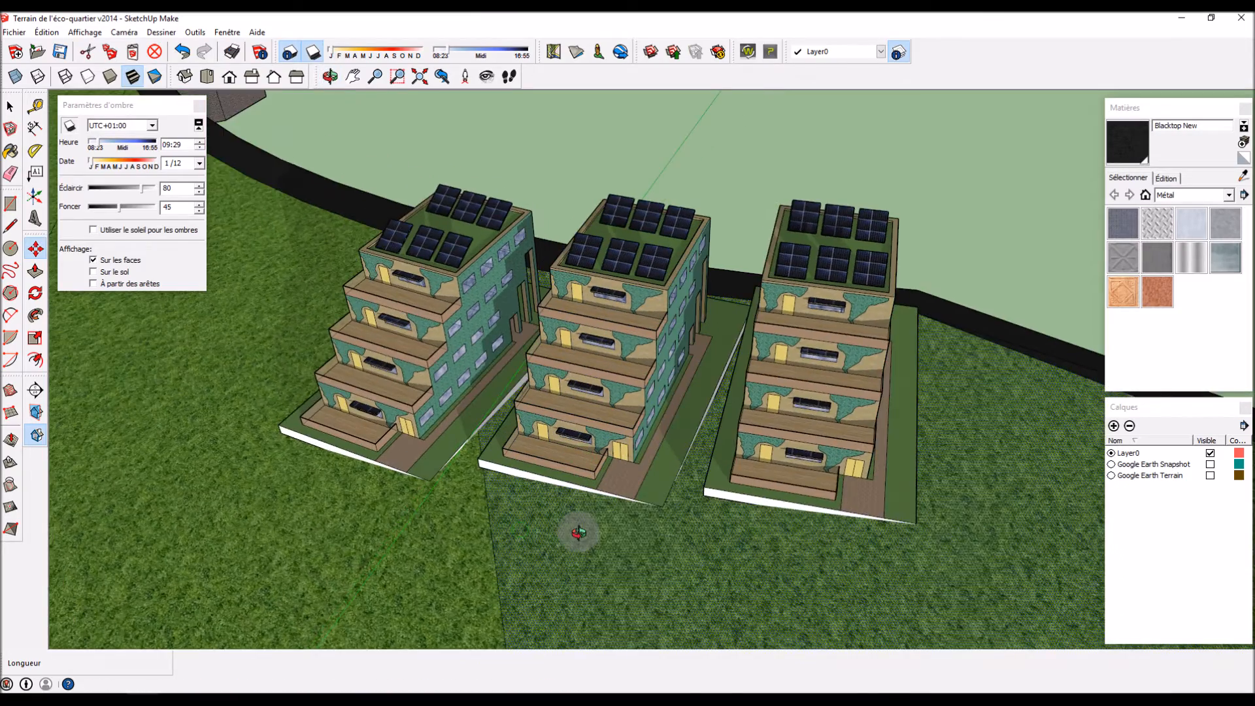
scroll(575, 530, "down", 3)
scroll(707, 367, "up", 1)
scroll(708, 367, "down", 3)
scroll(597, 491, "up", 1)
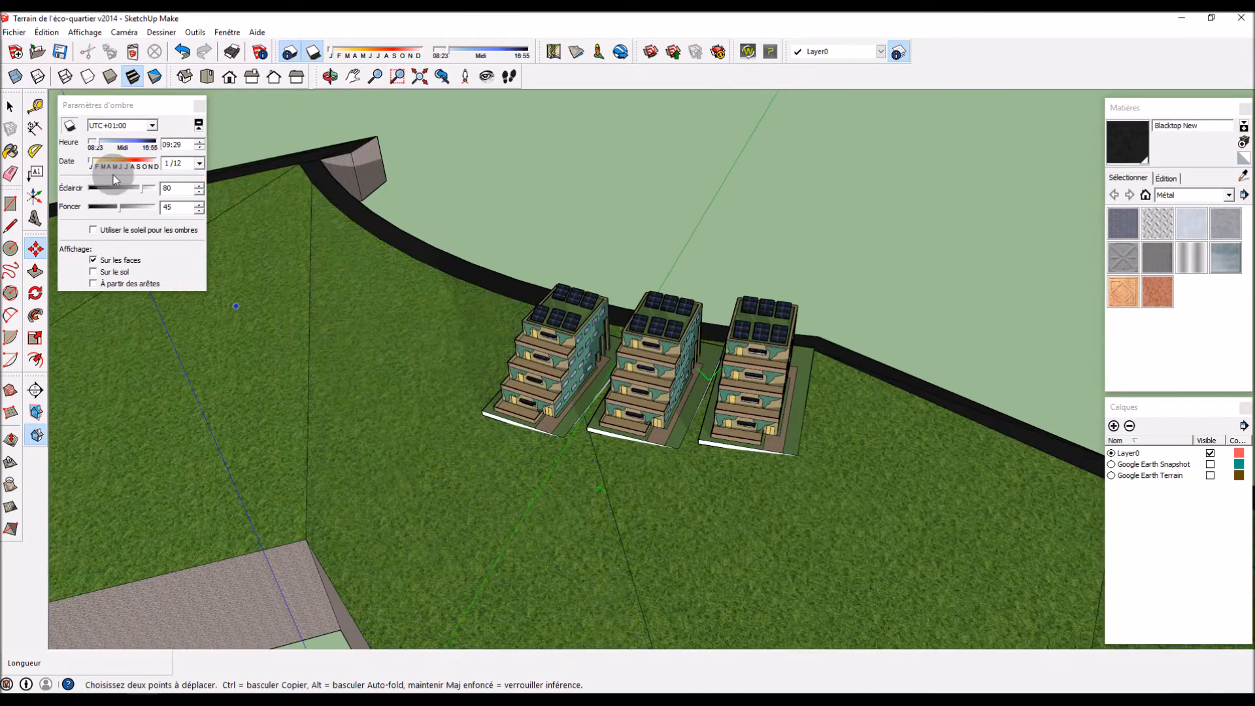
Step: Close the shadow settings and turn off the shadow display in the model
scroll(706, 224, "down", 2)
middle_click_drag(706, 224, 756, 493)
middle_click_drag(620, 296, 670, 377)
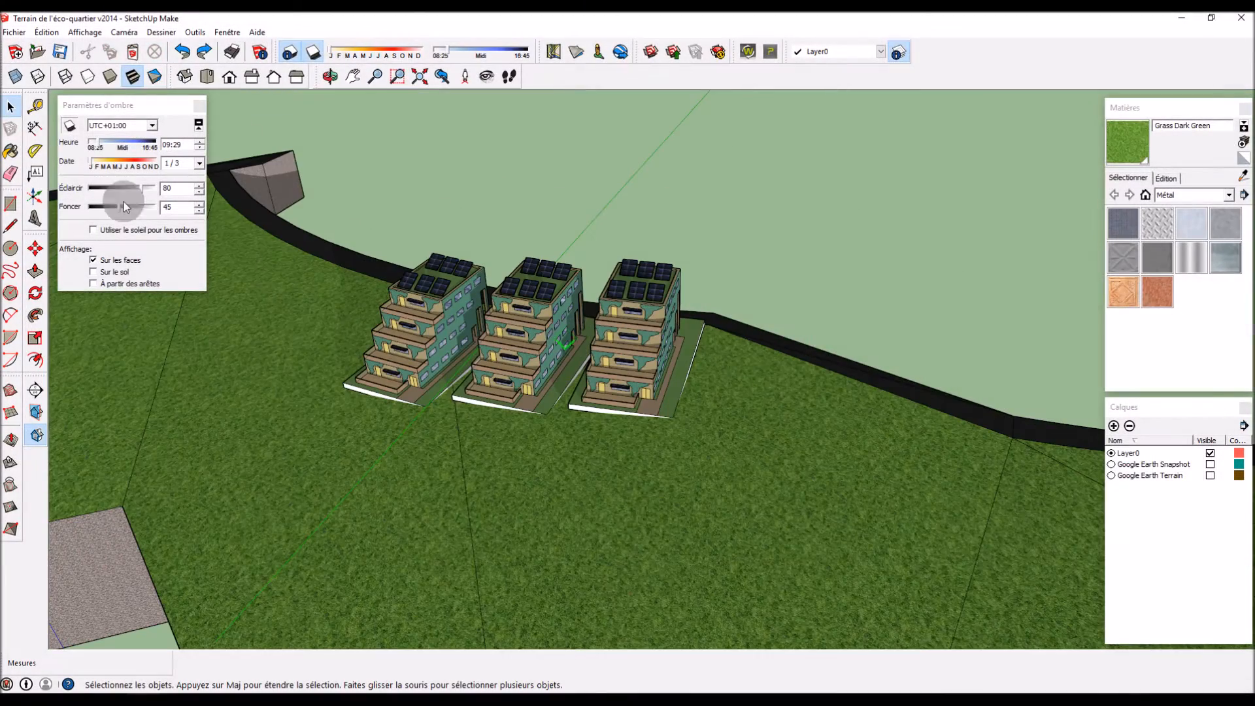
left_click(199, 106)
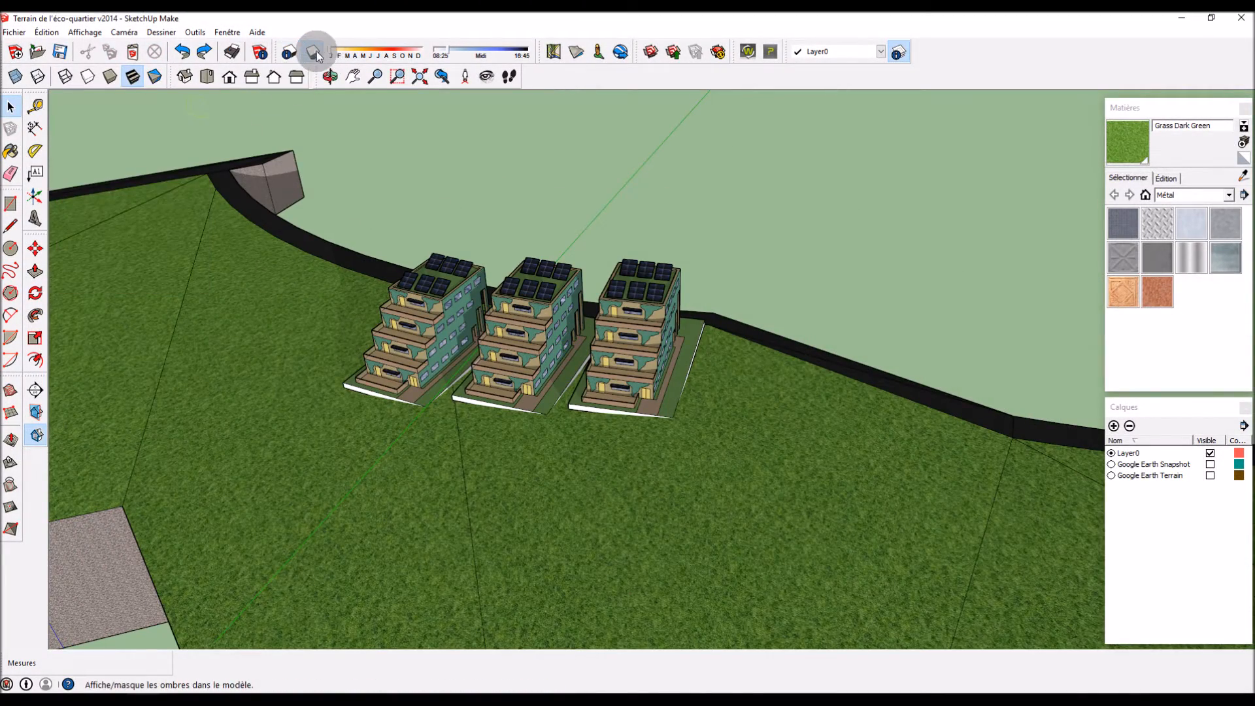
left_click(313, 51)
Step: Draw a four-sided parcel outline with the Line tool along the road, between the last building's plot and the road's next bend
middle_click_drag(736, 183, 925, 359)
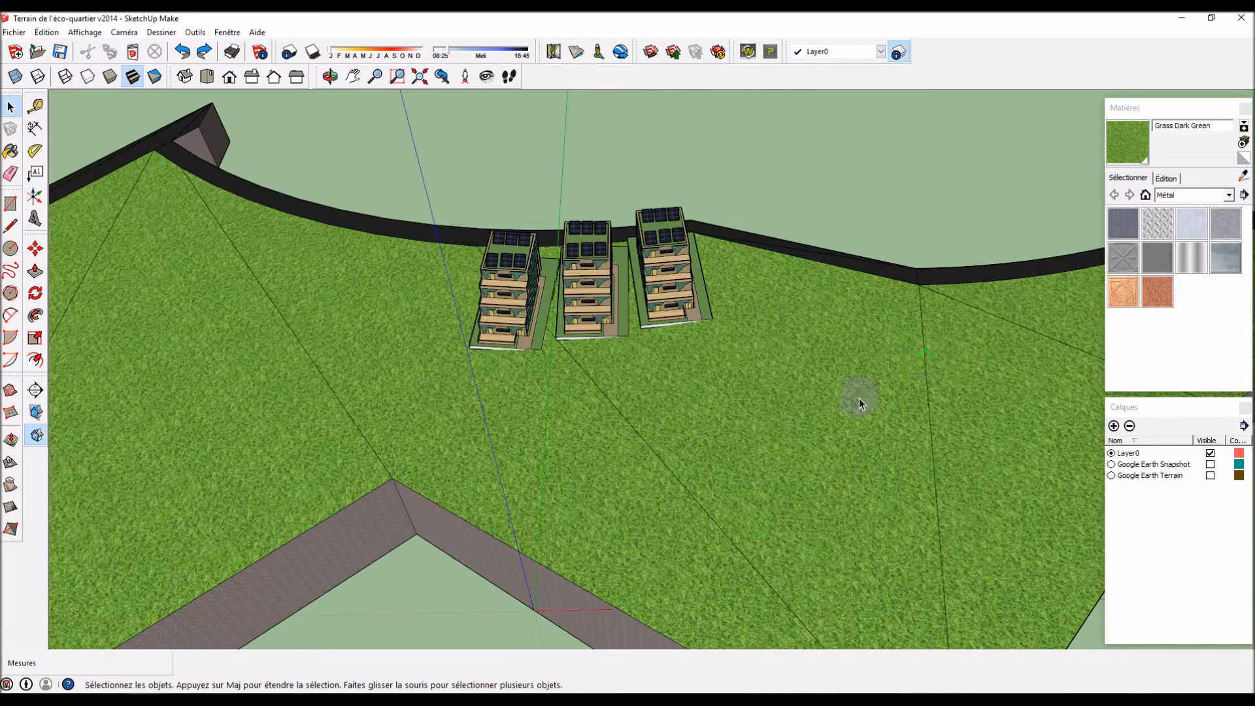
middle_click_drag(735, 387, 982, 354)
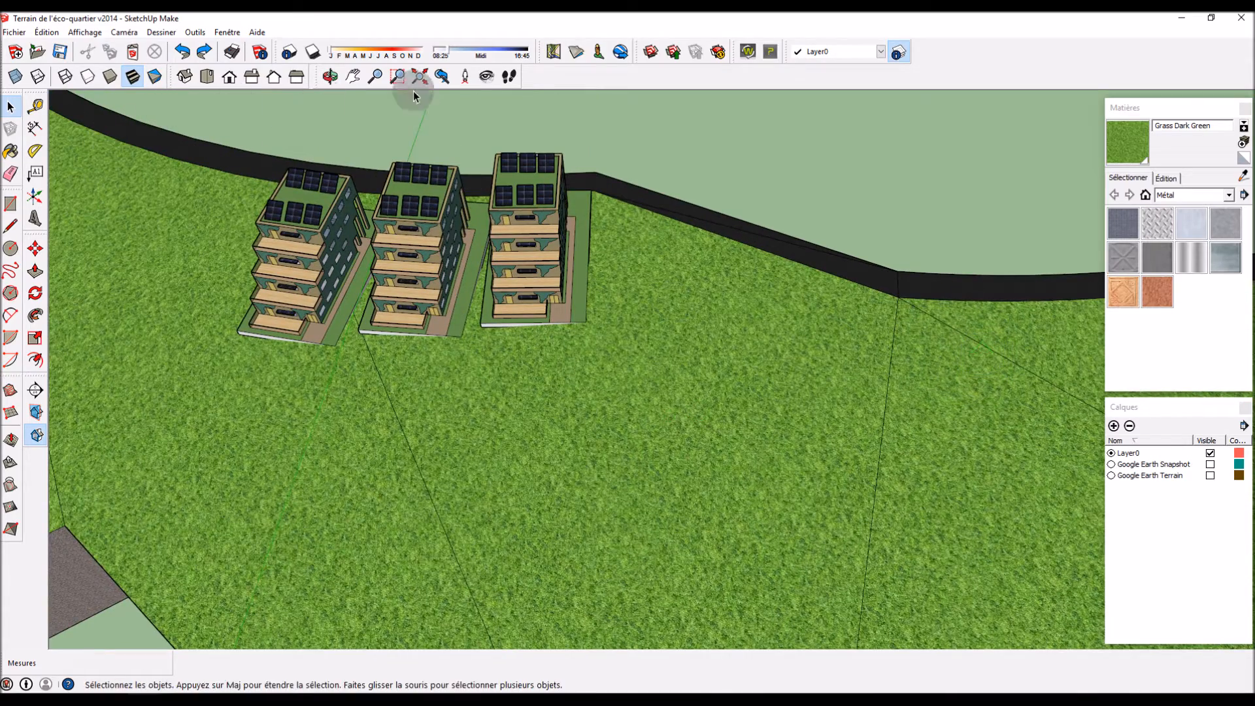
mouse_move(744, 241)
middle_mouse_down()
mouse_move(822, 422)
mouse_move(832, 485)
middle_mouse_up()
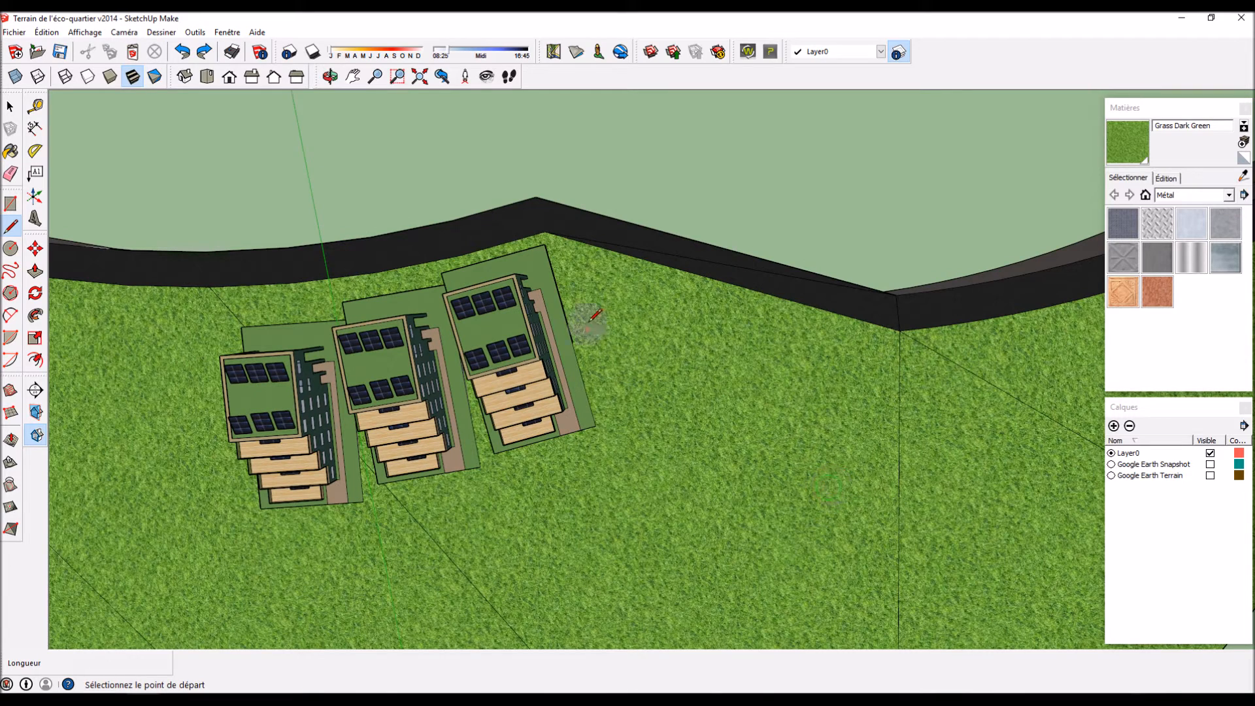
left_click(556, 247)
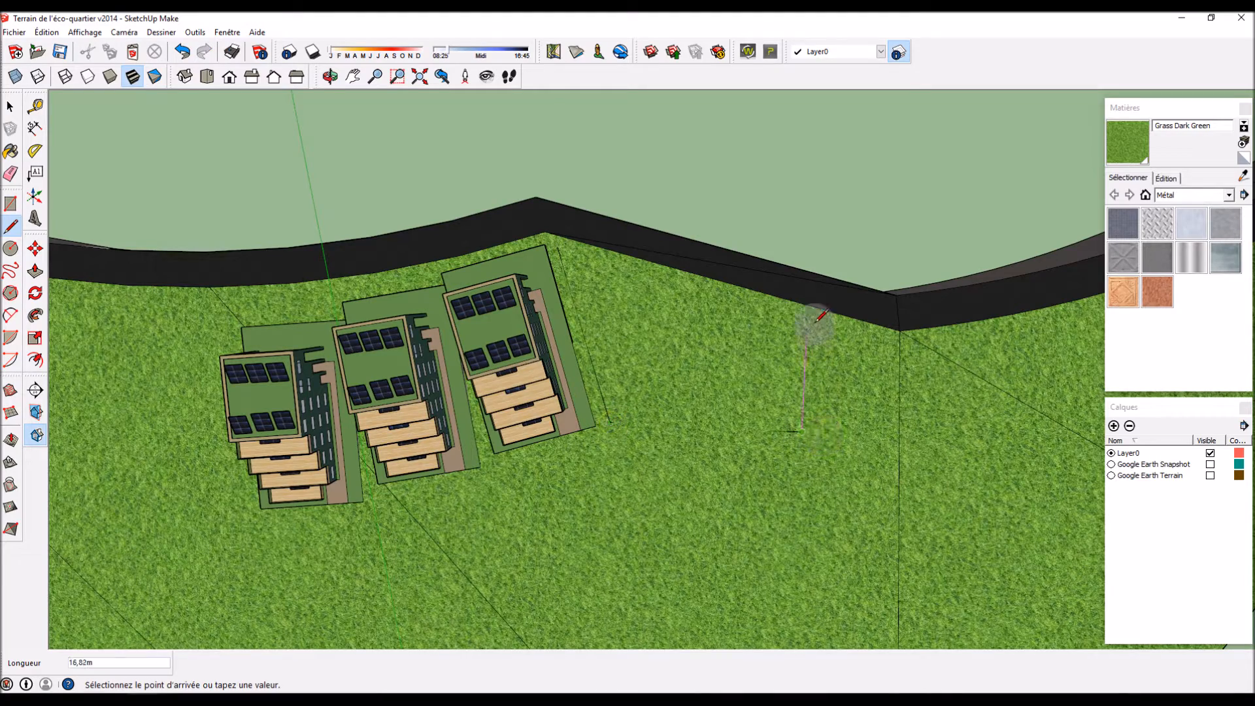
left_click(559, 247)
Step: Delete the grass terrain face around the new parcel outline
middle_click_drag(642, 342, 632, 226)
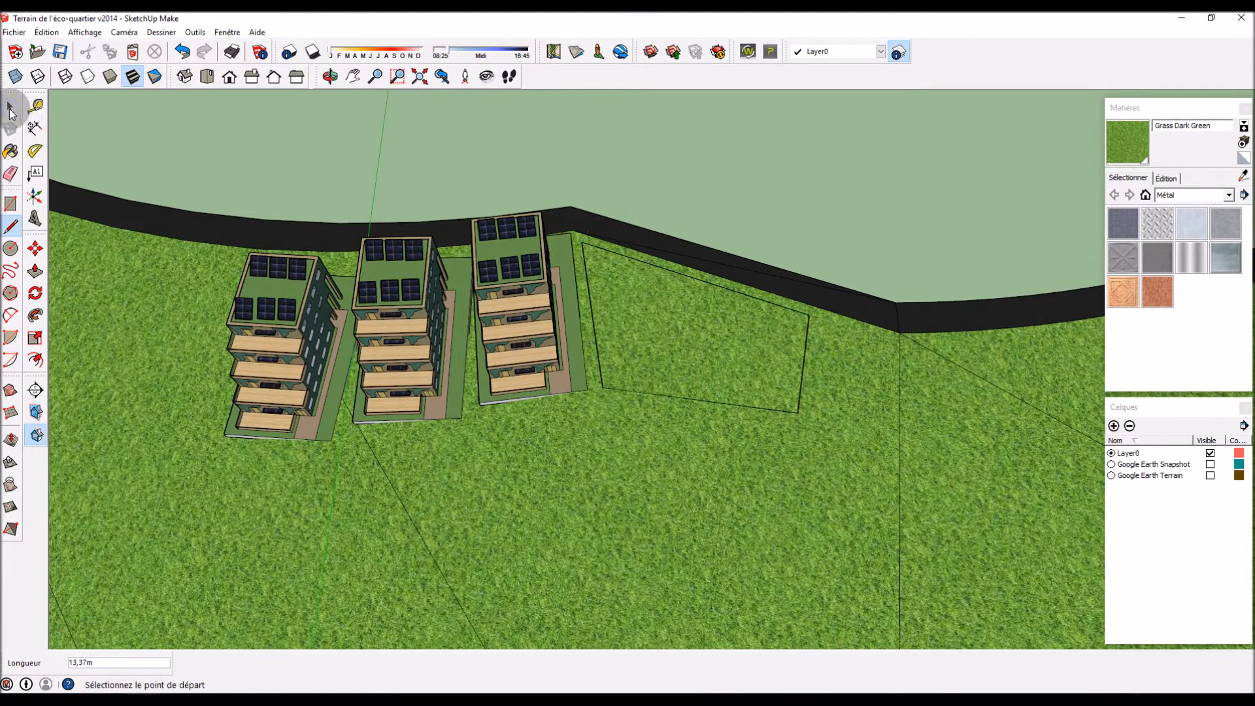
left_click(10, 107)
left_click(584, 501)
key("Delete")
middle_click_drag(692, 355, 658, 325)
Step: Draw a diagonal across the parcel outline to form its faces, and undo both the diagonal and the terrain face deletion
left_click(10, 226)
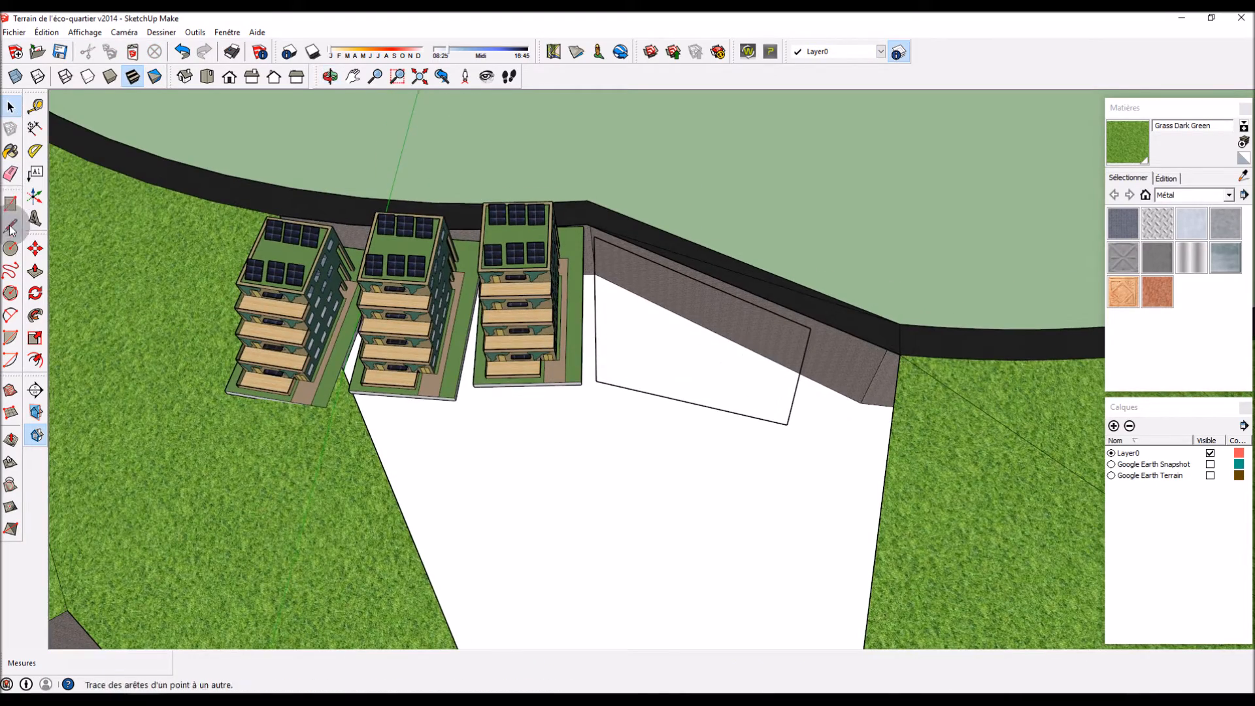
left_click(603, 240)
left_click(787, 423)
middle_click_drag(785, 420, 695, 331)
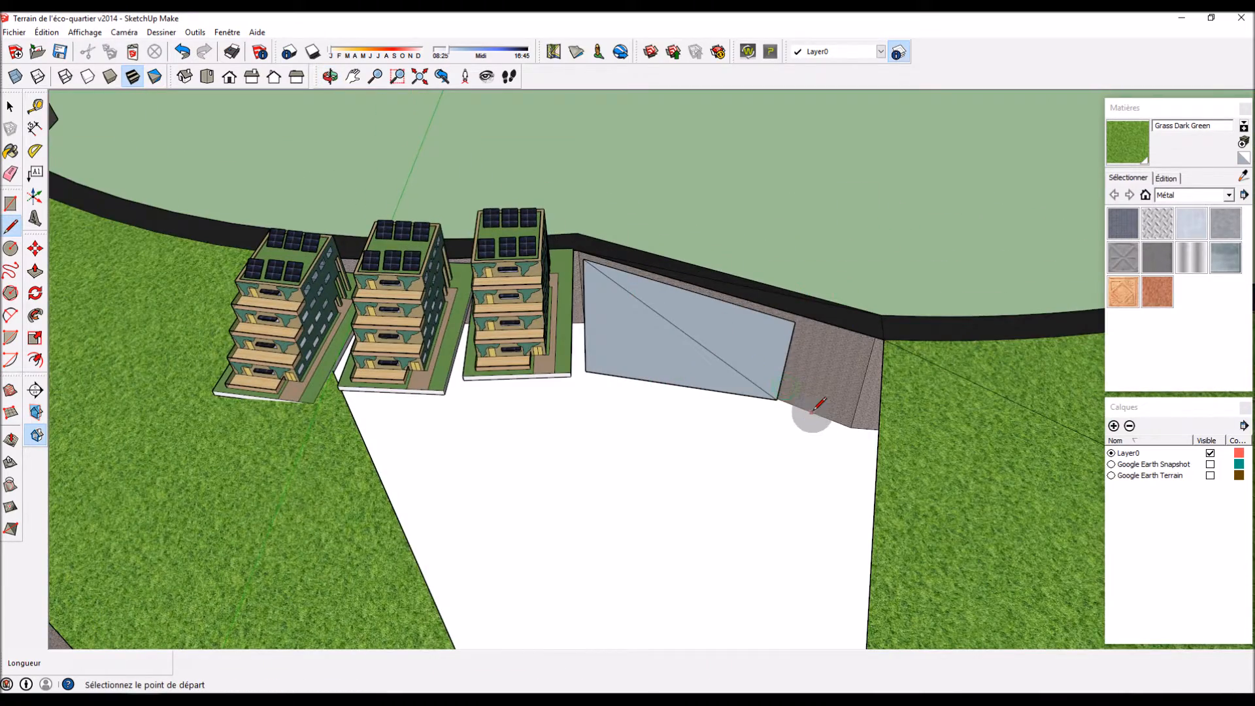
key("ctrl+z")
key("ctrl+z")
middle_click_drag(690, 510, 720, 527)
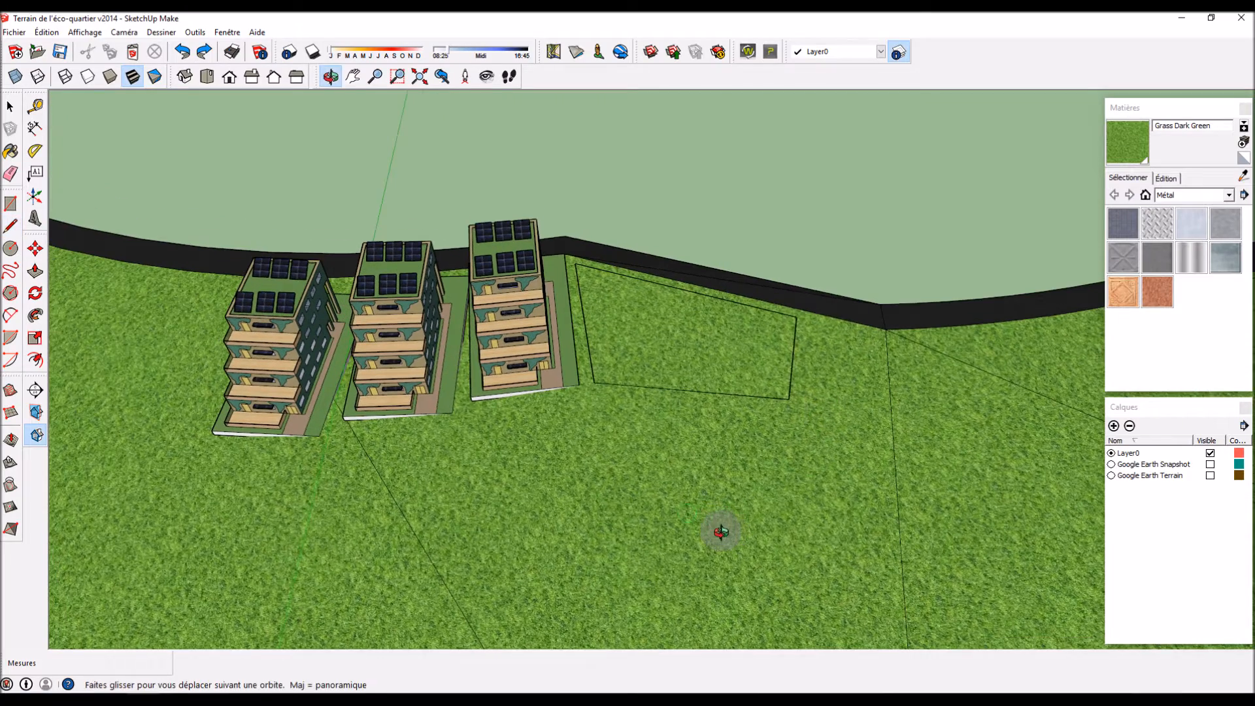
Step: Draw a larger boundary from the road edge beside the parcel, past the fronts of all three buildings, and back about 29.71 m to the road
scroll(813, 309, "up", 3)
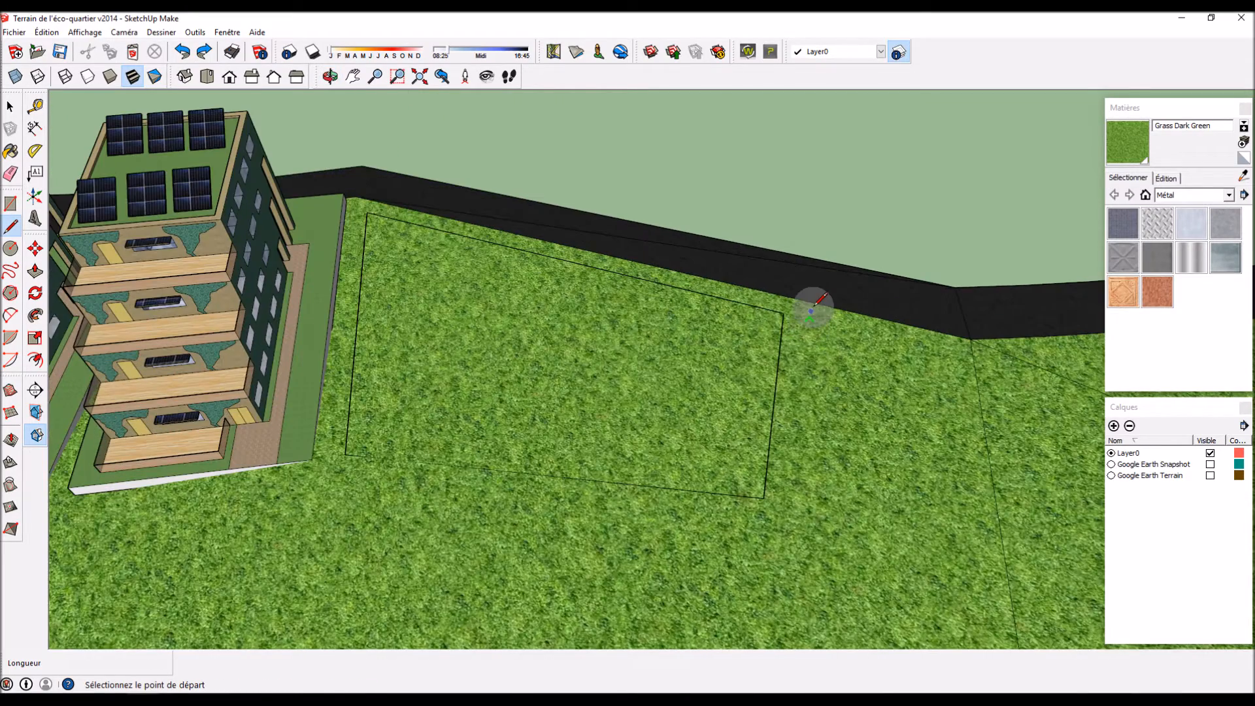
left_click(809, 301)
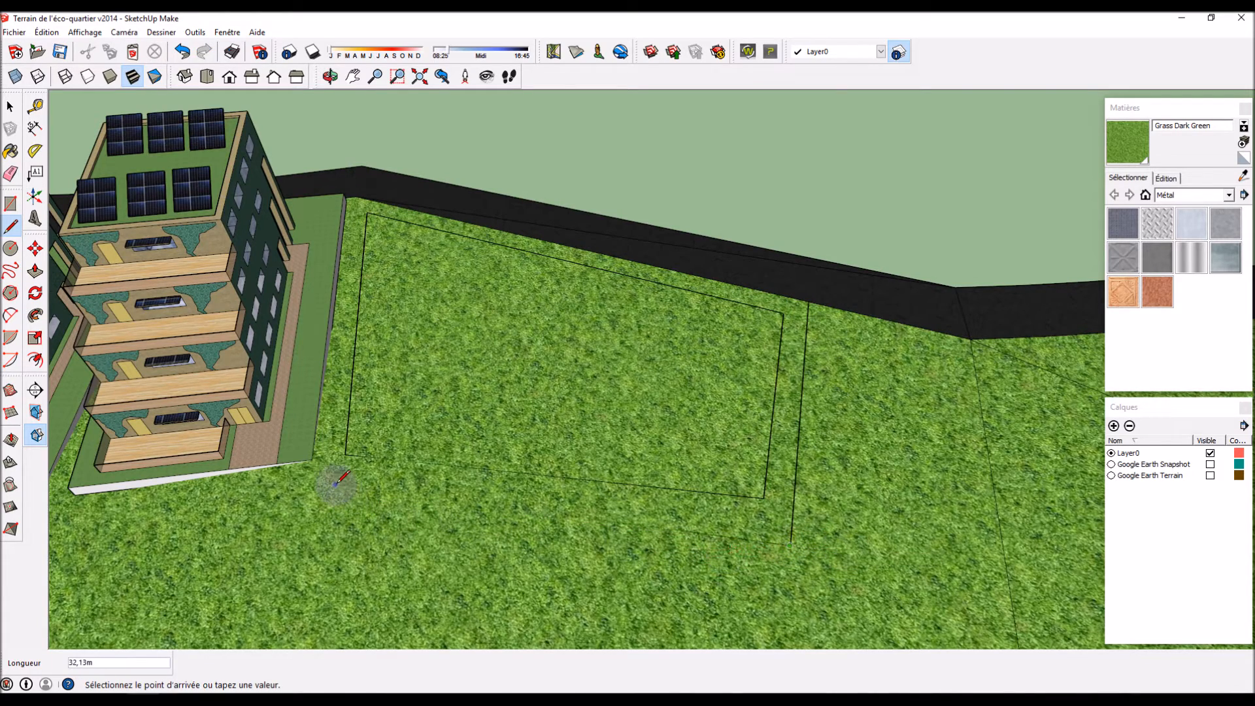
scroll(335, 482, "down", 6)
scroll(403, 438, "up", 2)
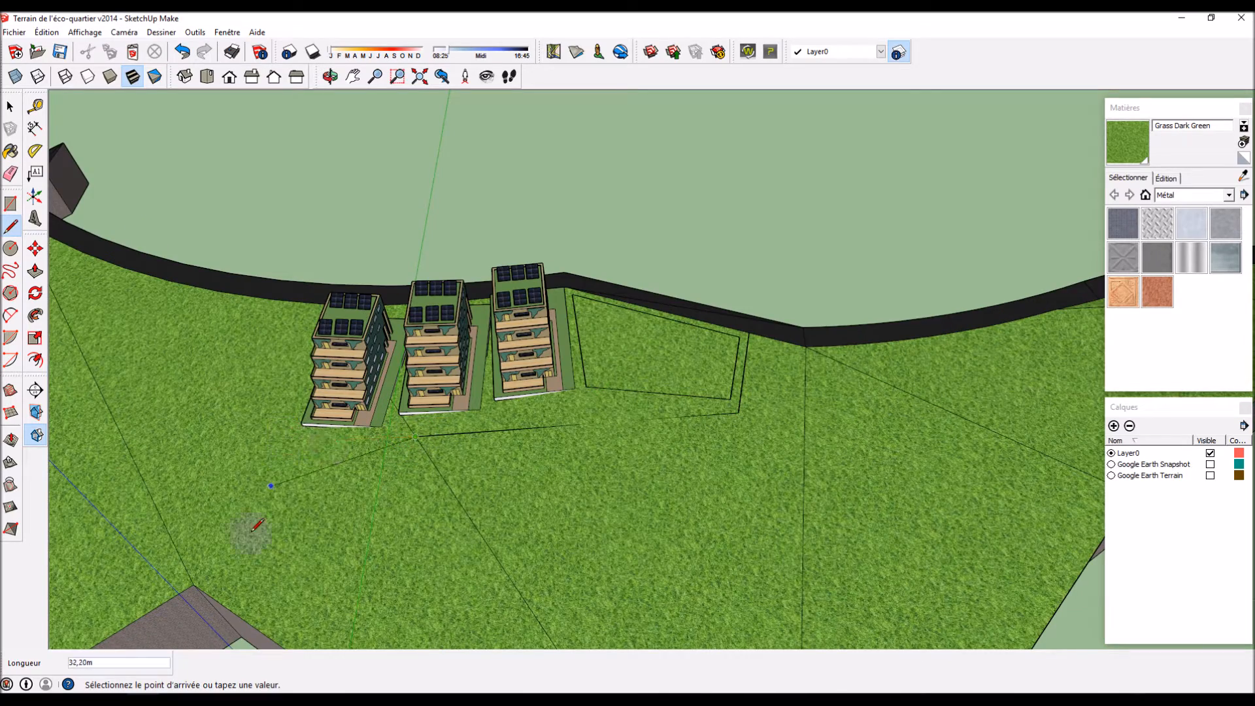
middle_click_drag(257, 525, 418, 562)
scroll(444, 549, "up", 3)
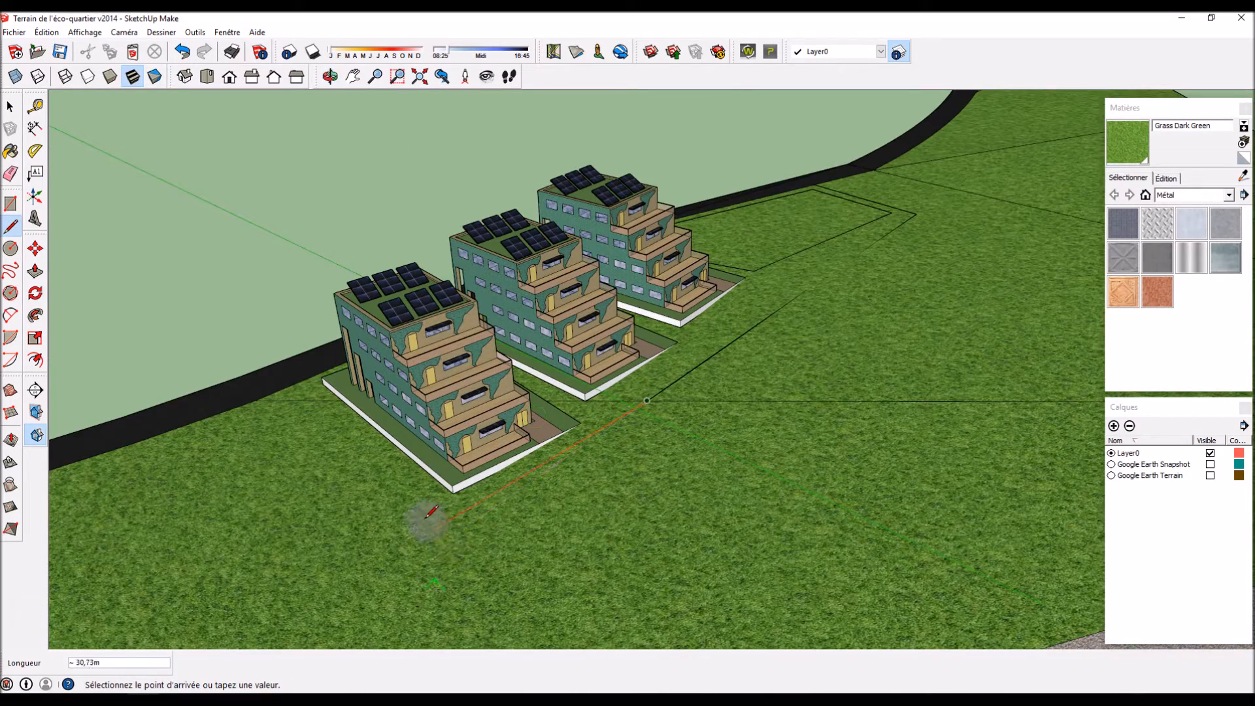
middle_click_drag(384, 552, 608, 497)
scroll(611, 467, "up", 3)
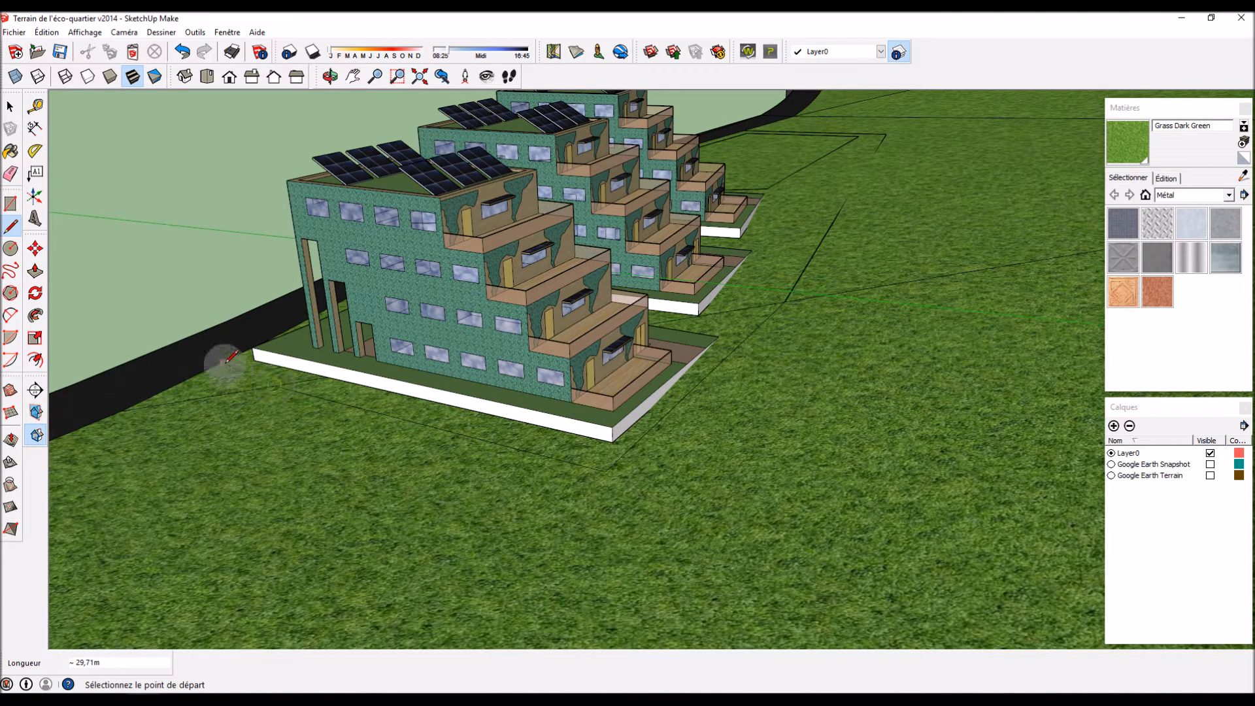
Step: Draw a 3 m line outward from the boundary's corner beyond the empty parcel, and a parallel side line from its end to the road edge
left_click(274, 385)
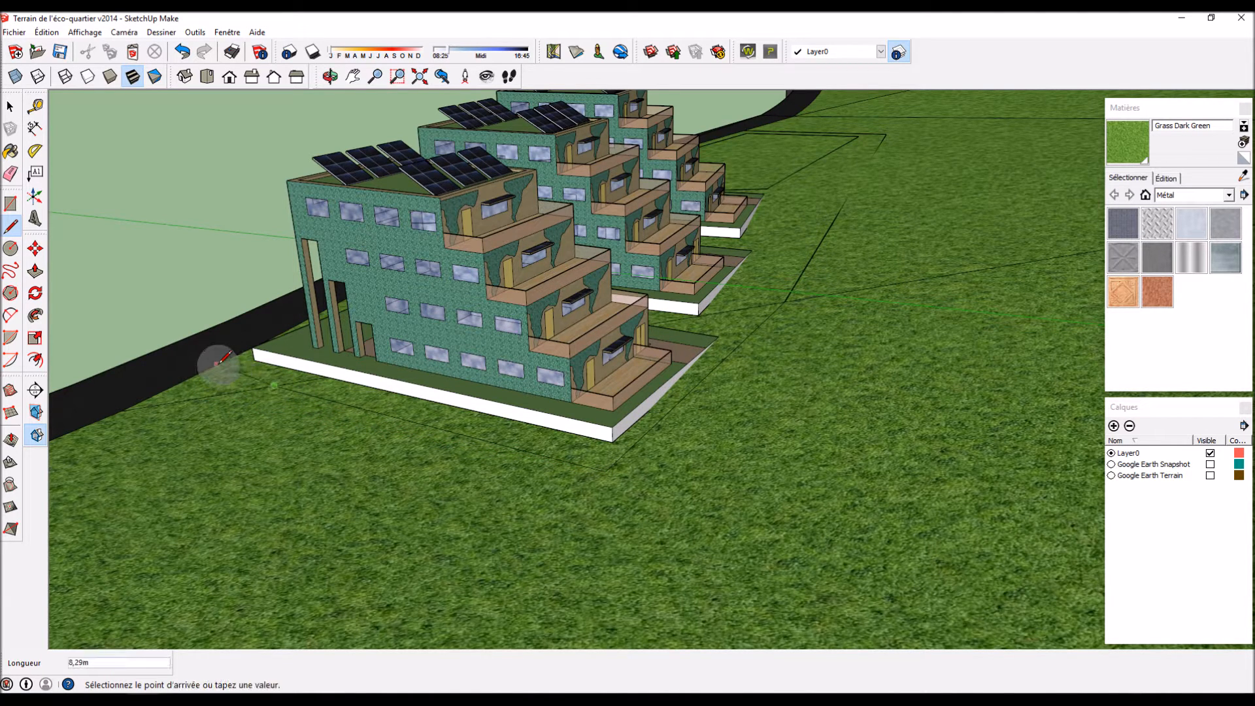
middle_click_drag(267, 471, 396, 556)
scroll(757, 517, "up", 5)
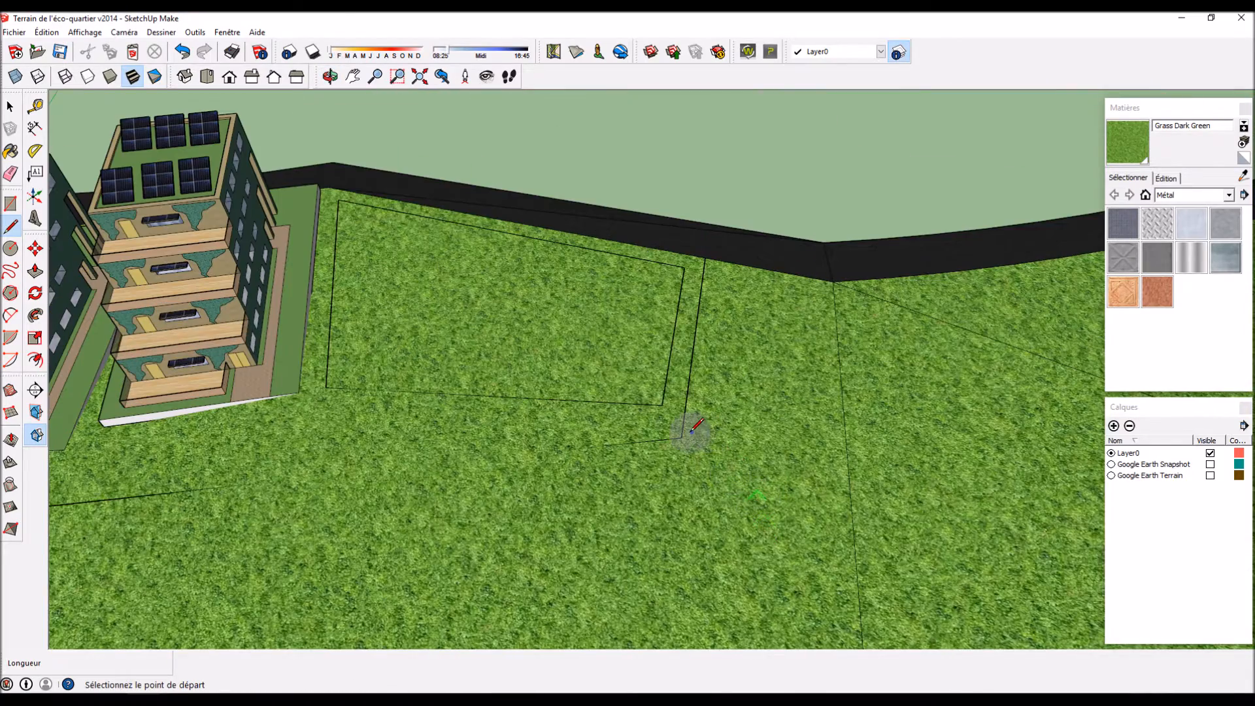
left_click(684, 435)
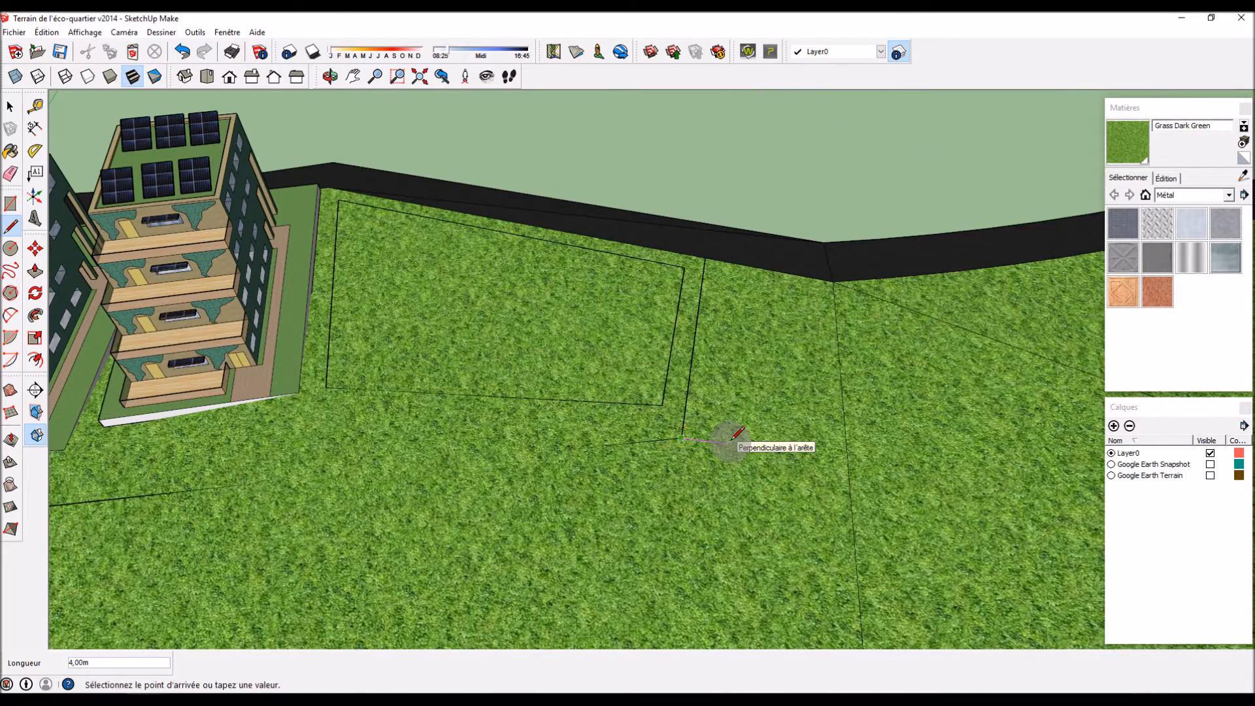
key("Return")
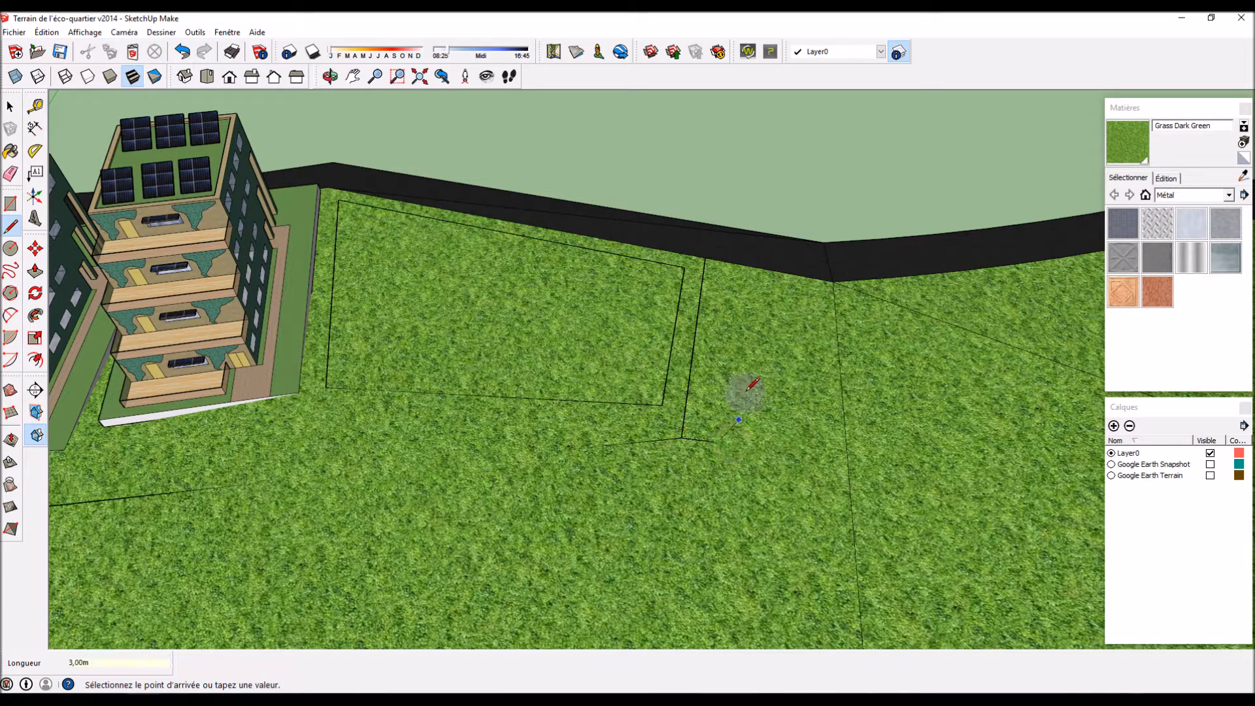
left_click(737, 263)
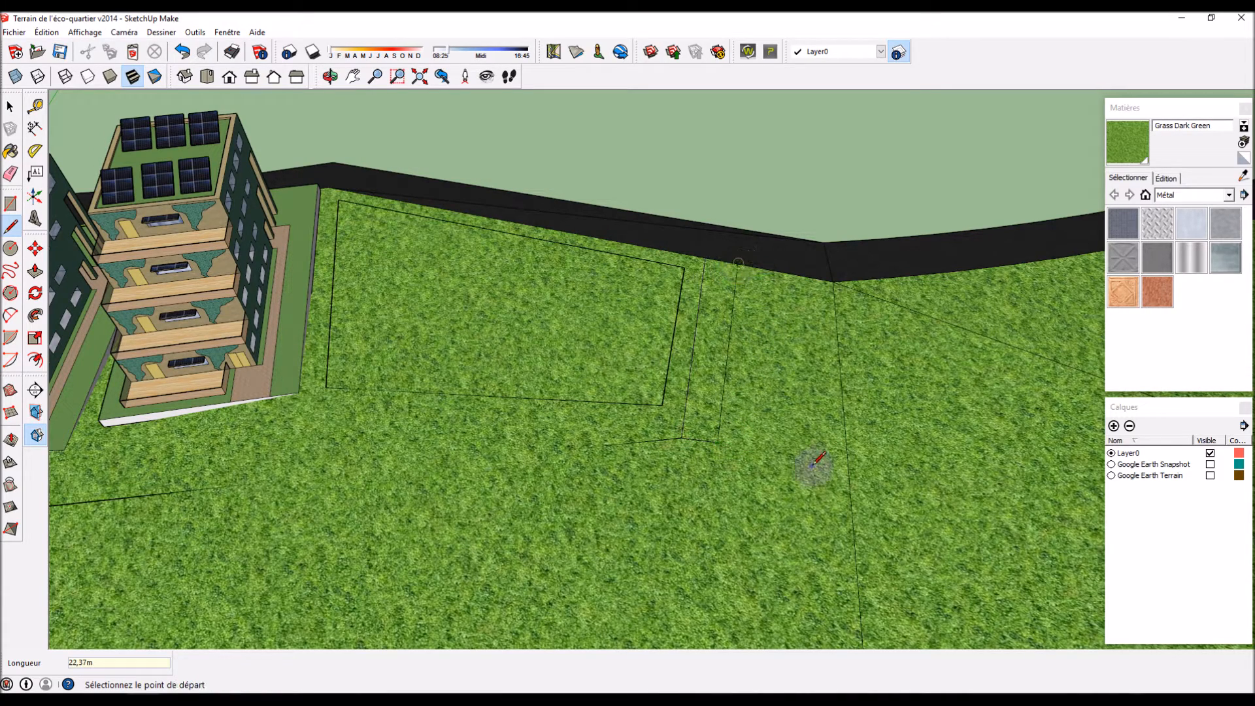
Step: Extend both side lines past the boundary's corner beyond the empty parcel and join their ends to form the lane's outer corner
scroll(516, 576, "down", 3)
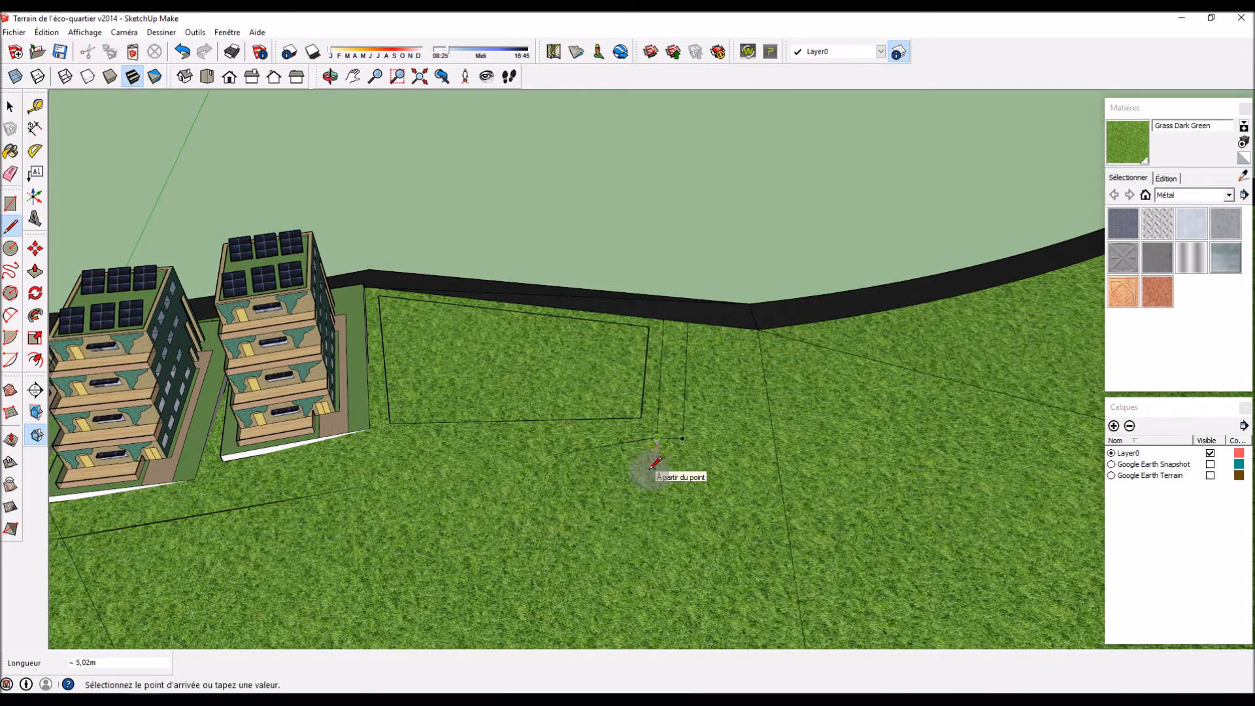
scroll(654, 465, "up", 3)
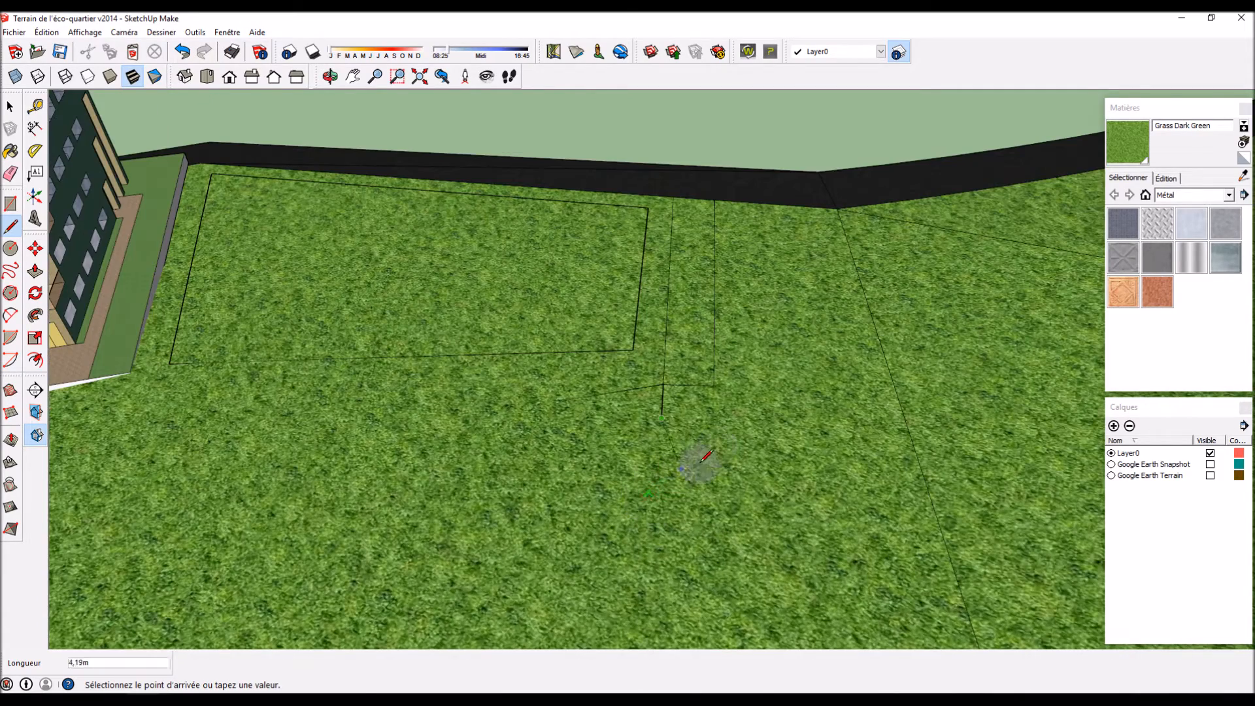
left_click(721, 411)
left_click(714, 387)
scroll(772, 449, "down", 3)
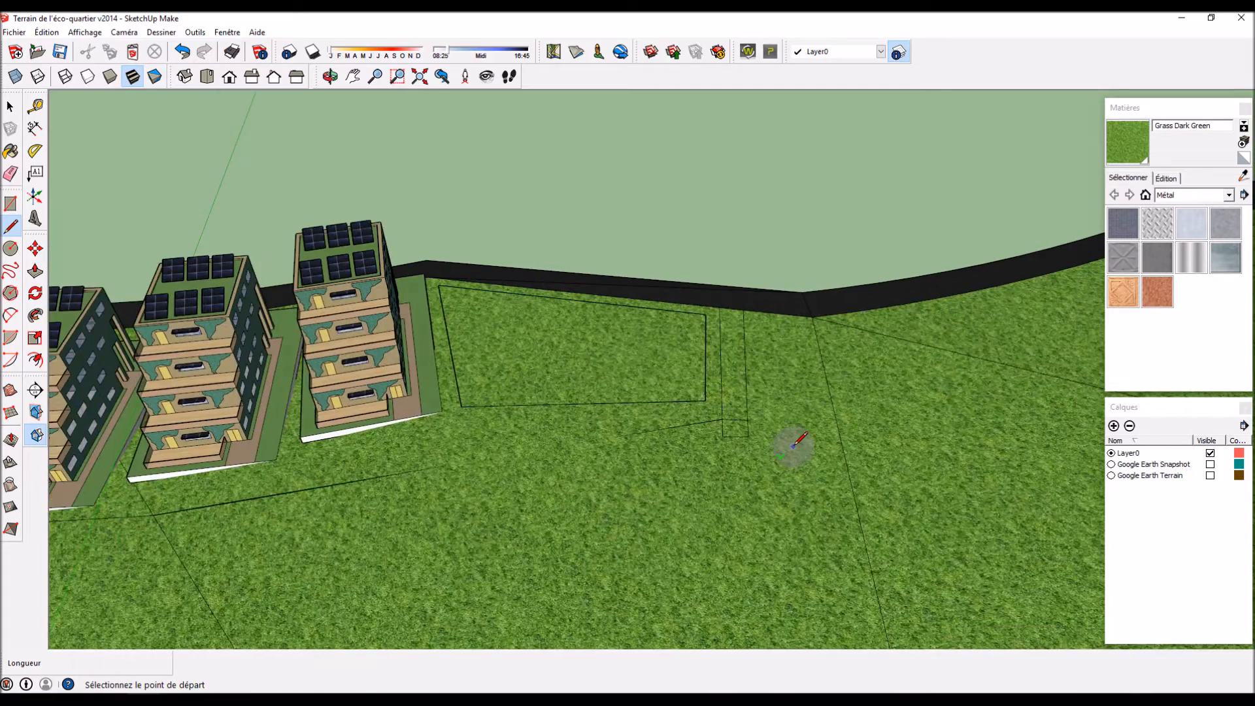
Step: Draw the lane's outer line parallel to the front boundary, with a 3 m offset at the corner of the first building's plot
scroll(379, 533, "up", 2)
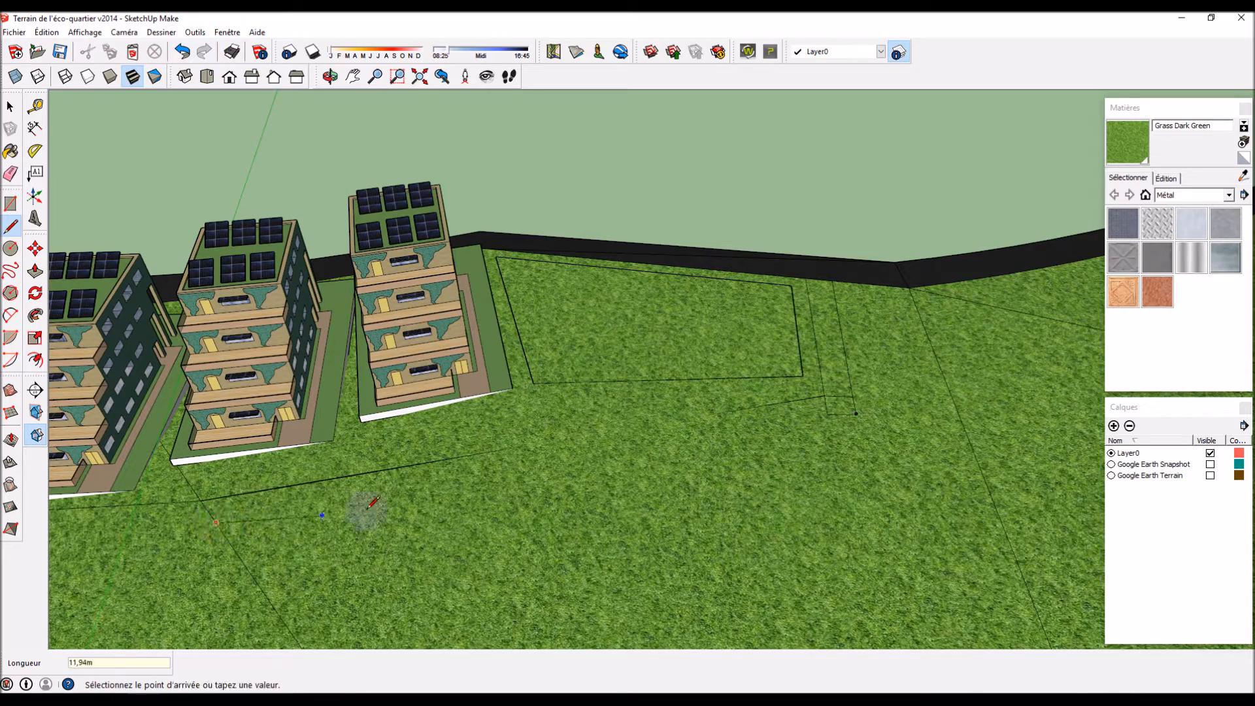
scroll(407, 574, "down", 5)
key("Escape")
scroll(409, 543, "up", 6)
left_click(453, 393)
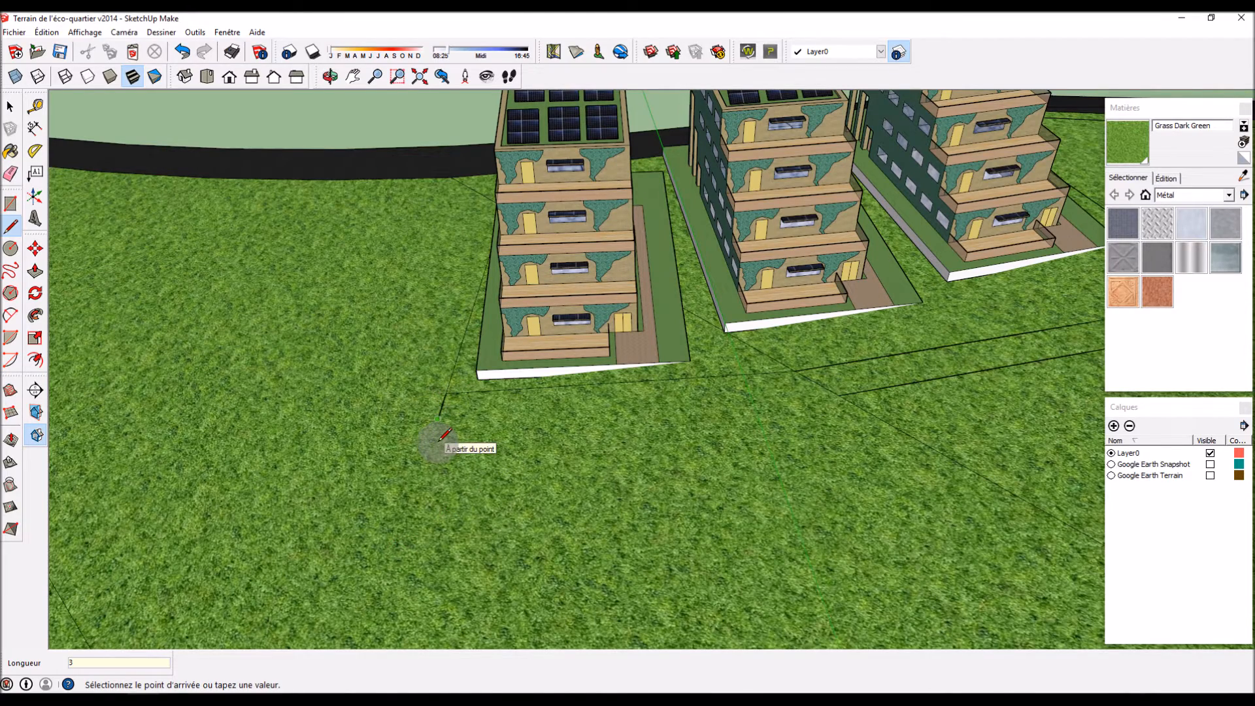
mouse_move(389, 396)
middle_mouse_down()
mouse_move(449, 440)
mouse_move(571, 465)
middle_mouse_up()
left_click(550, 467)
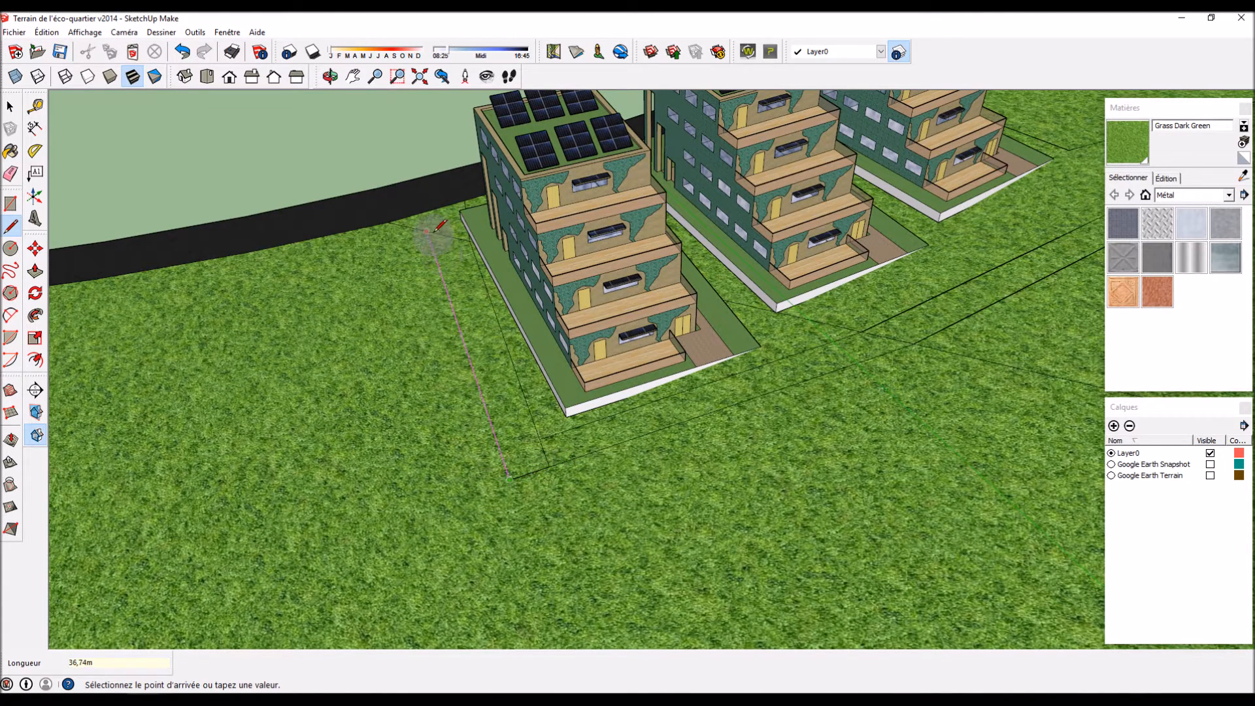
Step: Try to draw the lane's outer side line from its front corner along the first building's plot toward the road edge
middle_click_drag(434, 233, 359, 411)
scroll(293, 386, "up", 3)
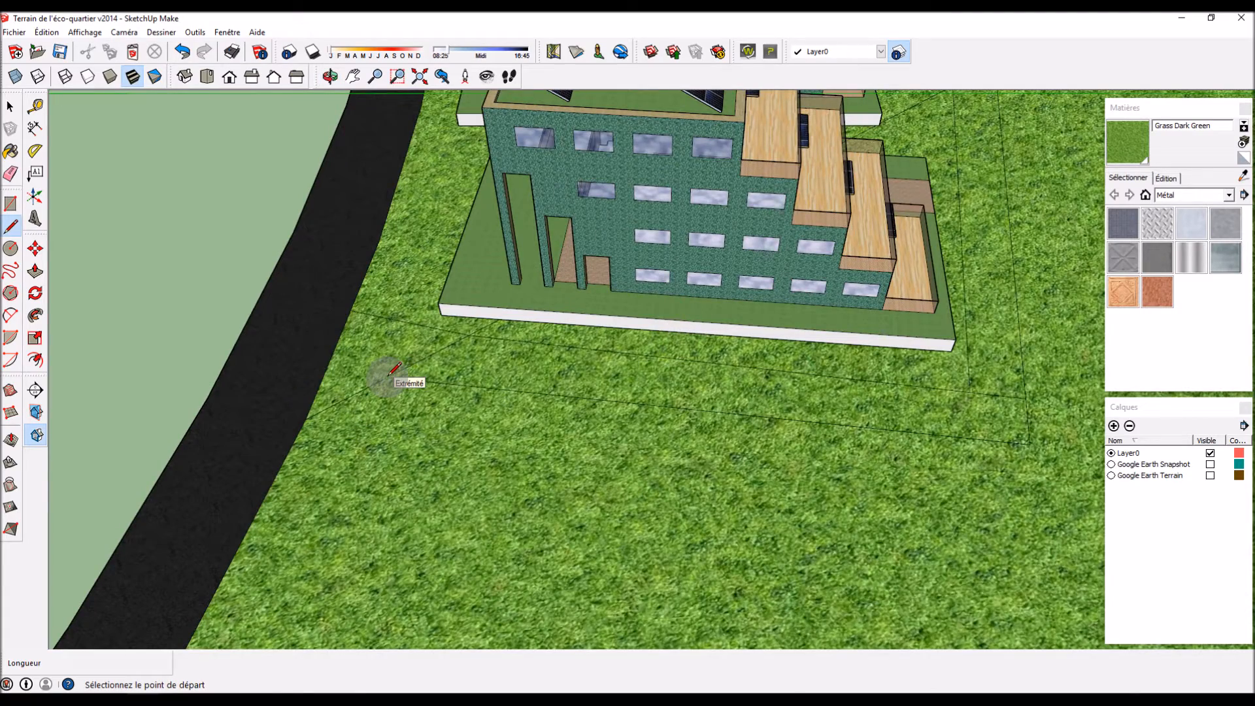
left_click(466, 333)
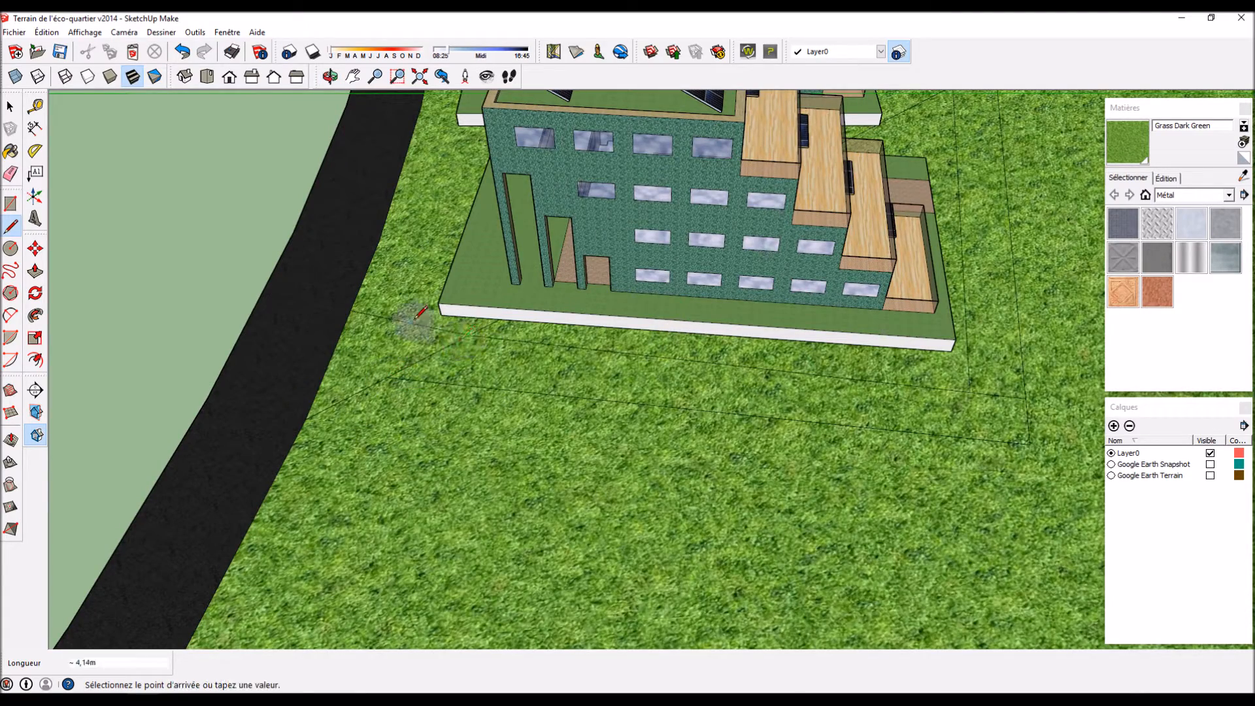
middle_click_drag(512, 341, 442, 366)
key("Escape")
Step: Delete the two side lines running along the first building's plot toward the road
scroll(299, 434, "down", 3)
scroll(307, 433, "up", 4)
scroll(306, 435, "up", 2)
left_click(11, 106)
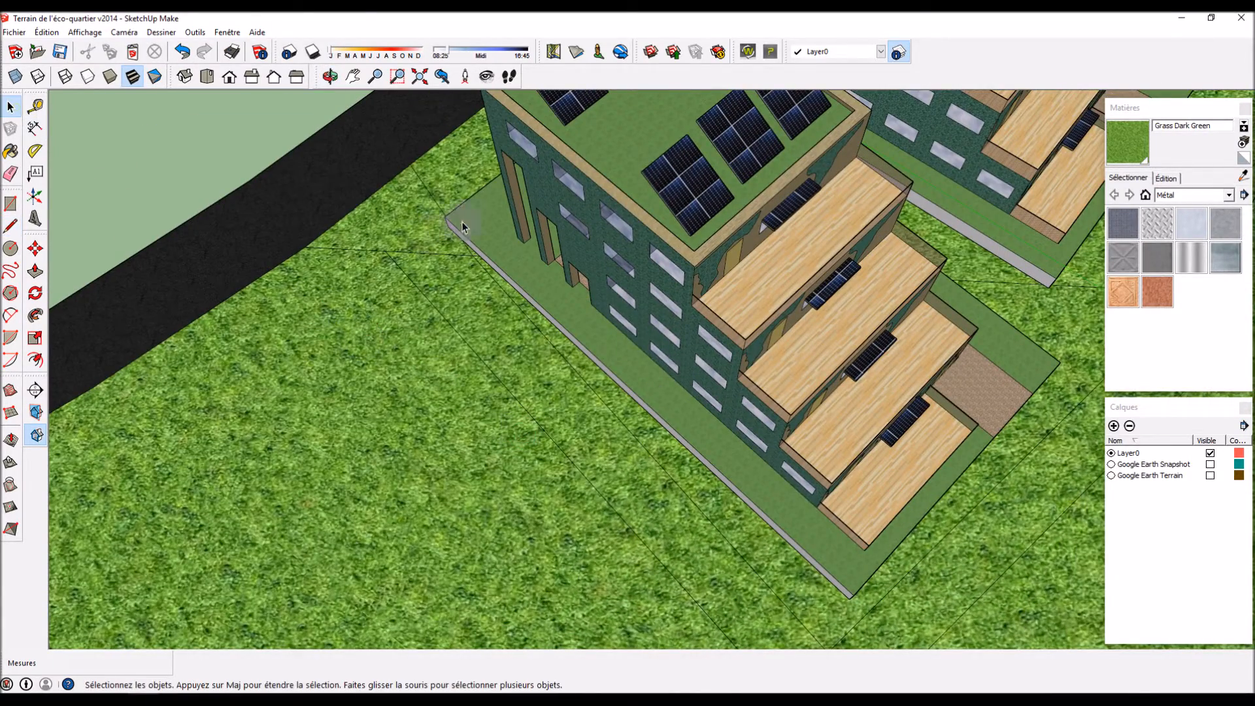
left_click(436, 199)
left_click(443, 324)
key("Delete")
Step: Redraw both side lines beside the first building from the lane's front corners to the road edge, the outer one about 40.69 m long
scroll(346, 267, "down", 4)
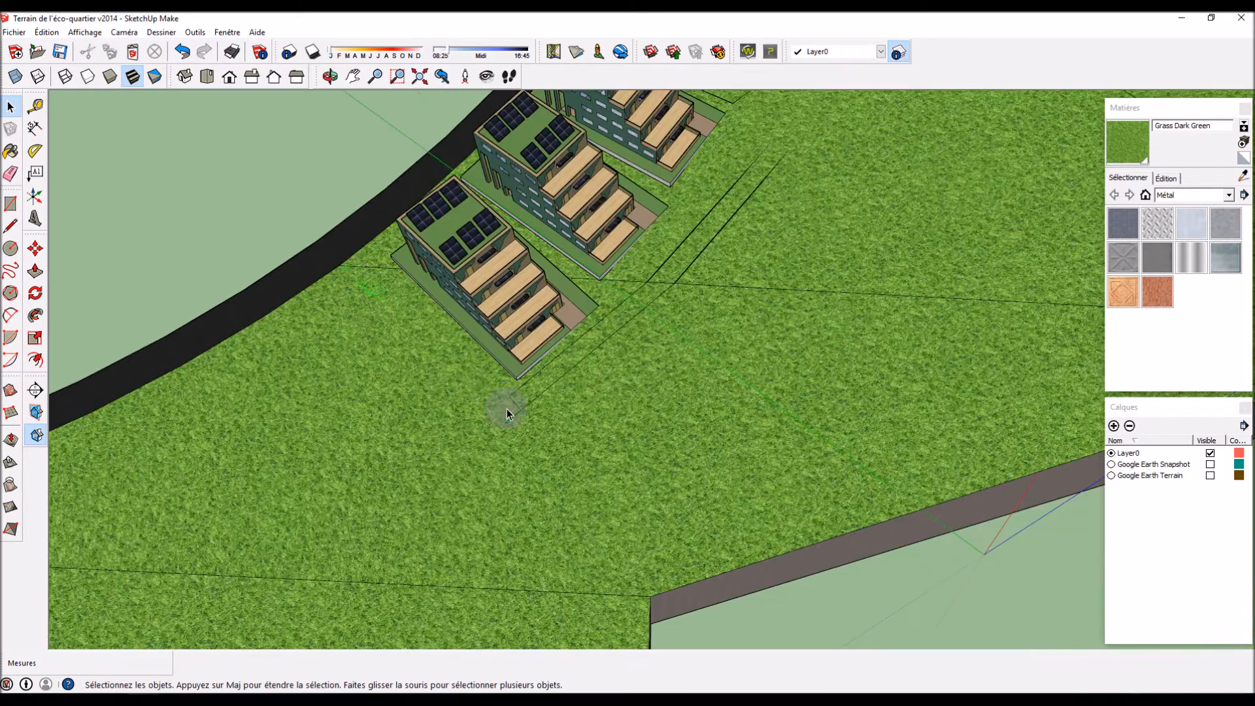
middle_click_drag(505, 407, 296, 410)
scroll(268, 216, "up", 2)
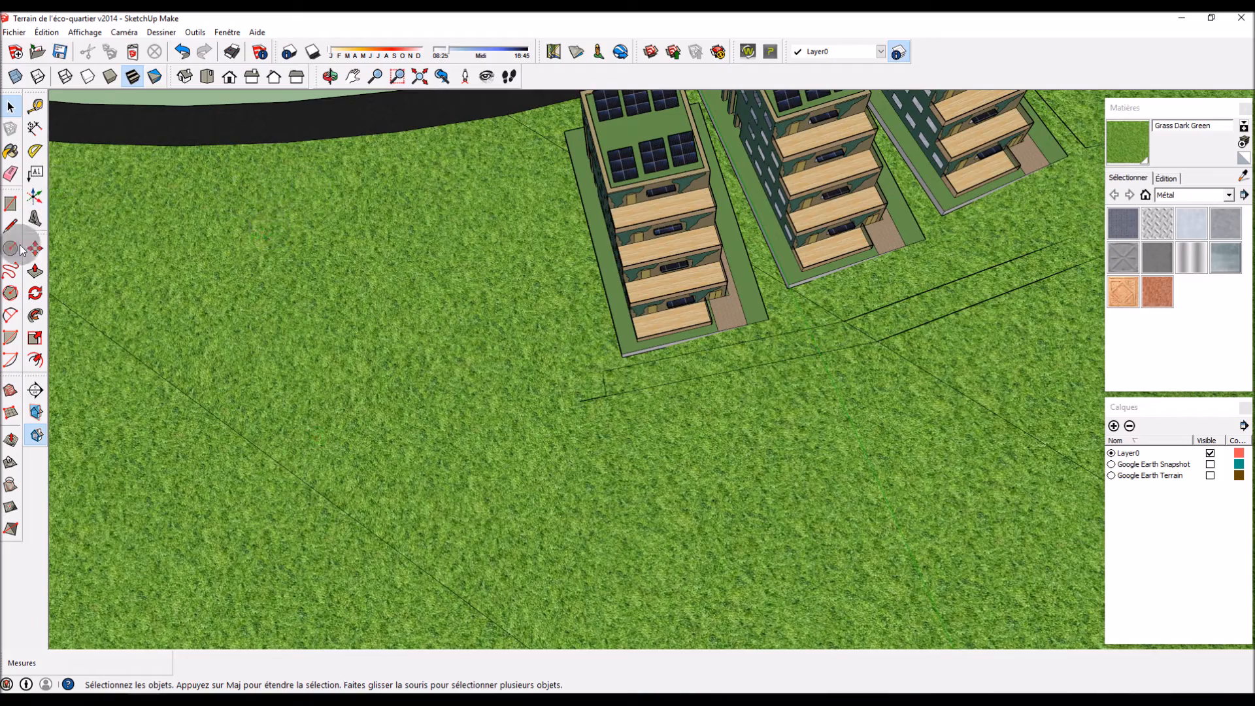
left_click(11, 225)
left_click(603, 370)
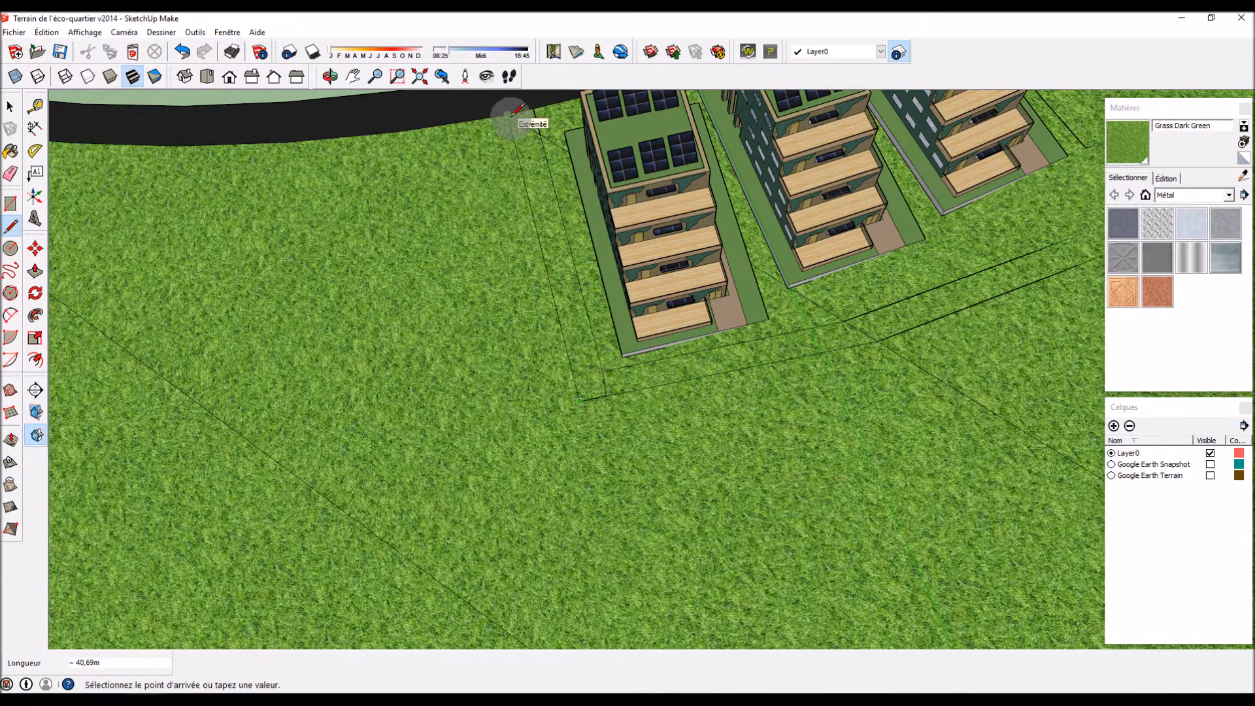
scroll(560, 272, "down", 3)
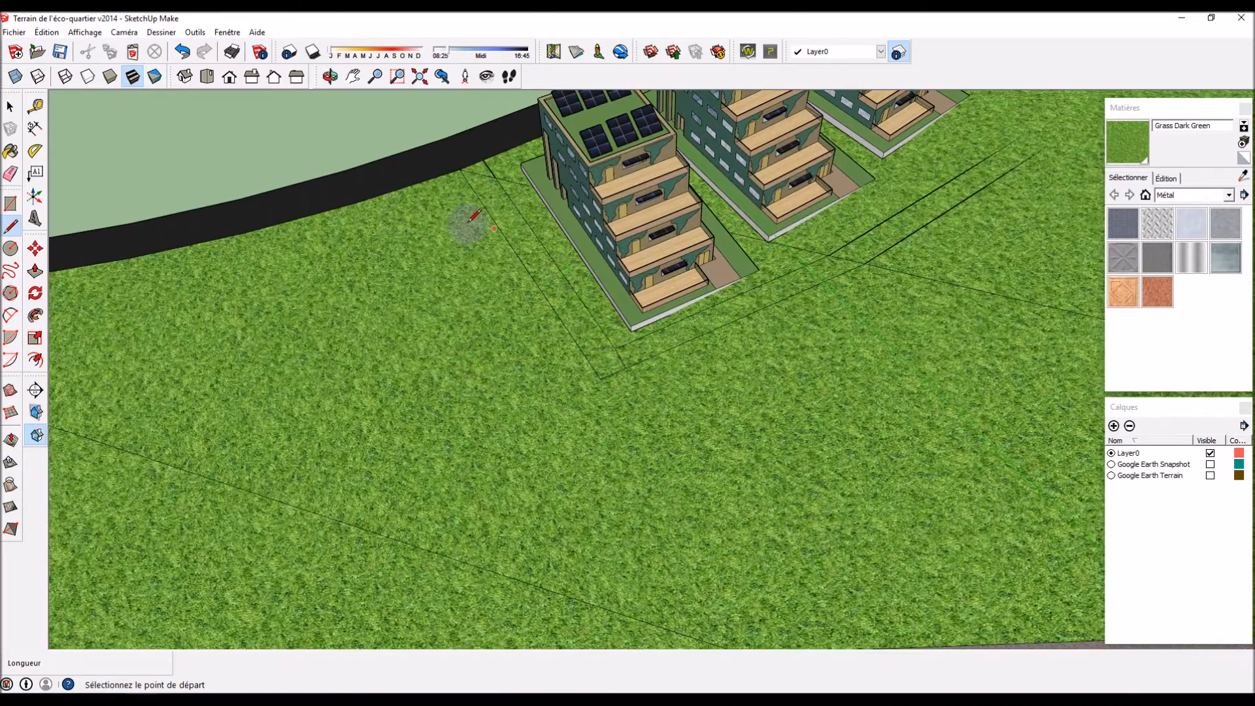
Step: Delete the diagonal terrain edge in front of the buildings and the adjoining grass face
scroll(471, 218, "down", 3)
left_click(9, 108)
middle_click_drag(761, 358, 673, 392)
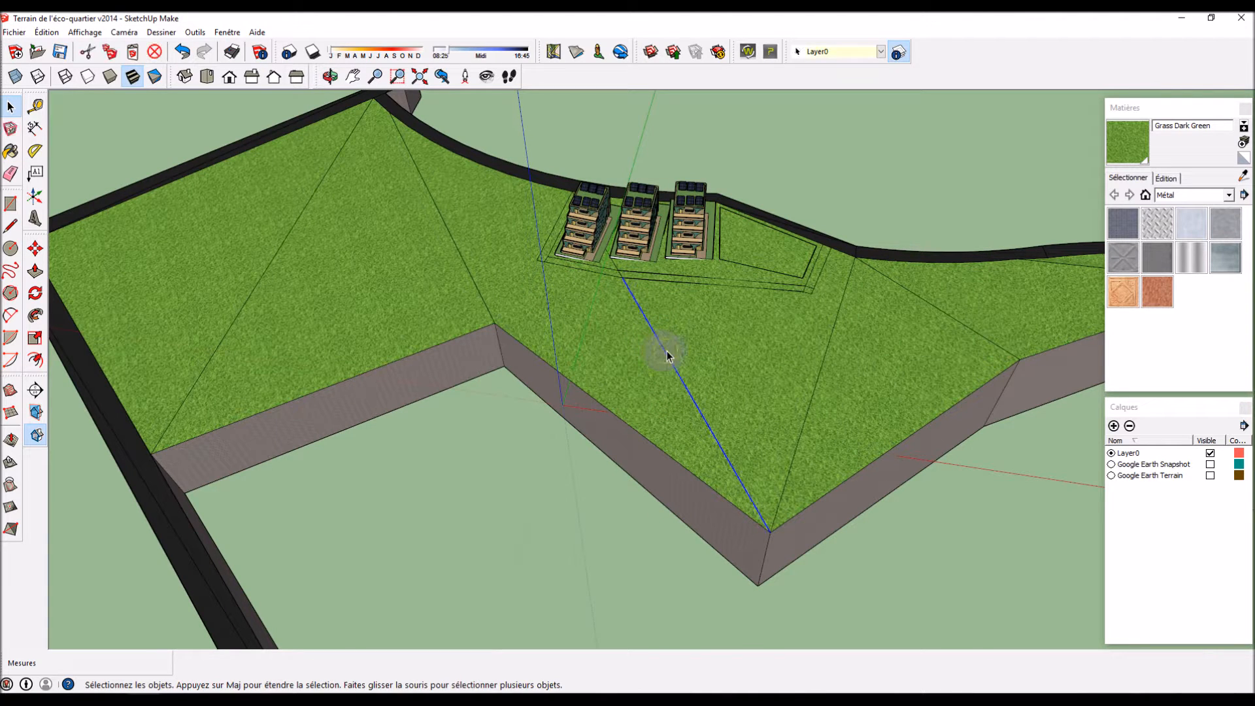
key("Delete")
left_click(734, 341)
key("Delete")
middle_click_drag(716, 363, 770, 454)
scroll(521, 331, "up", 2)
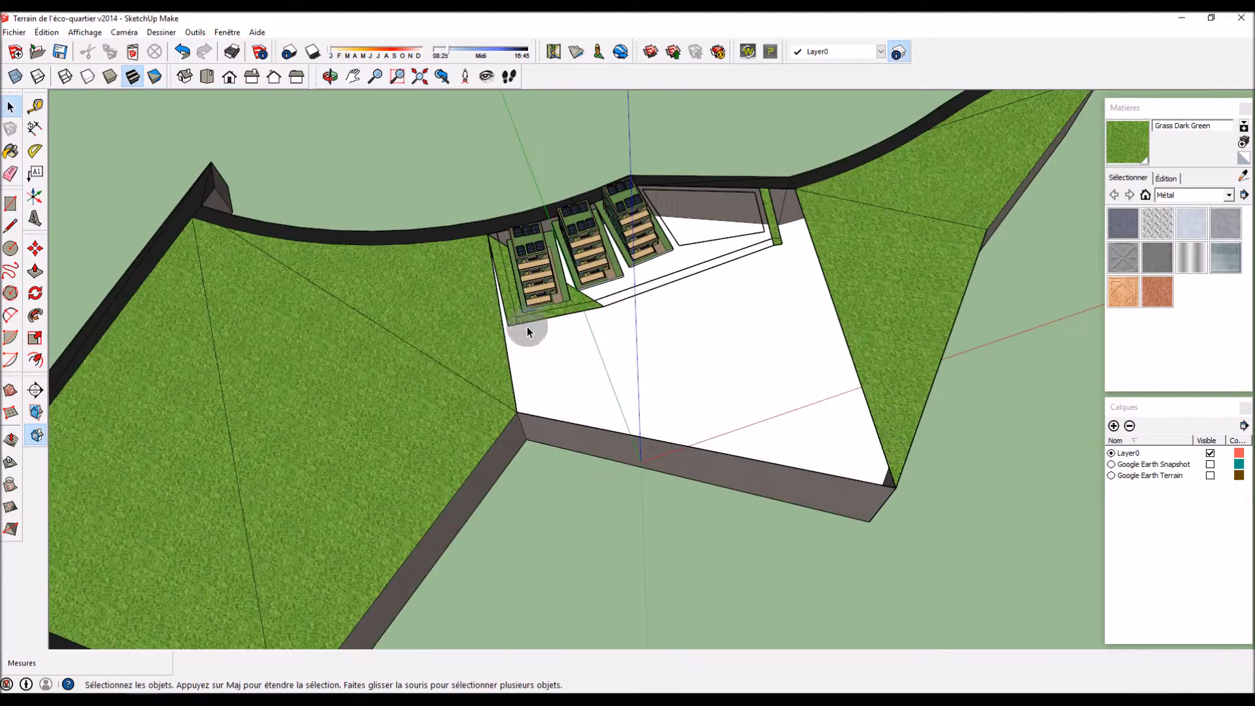
Step: Delete the leftover terrain edges around the first building's plot, inside the lane outline
scroll(646, 297, "up", 3)
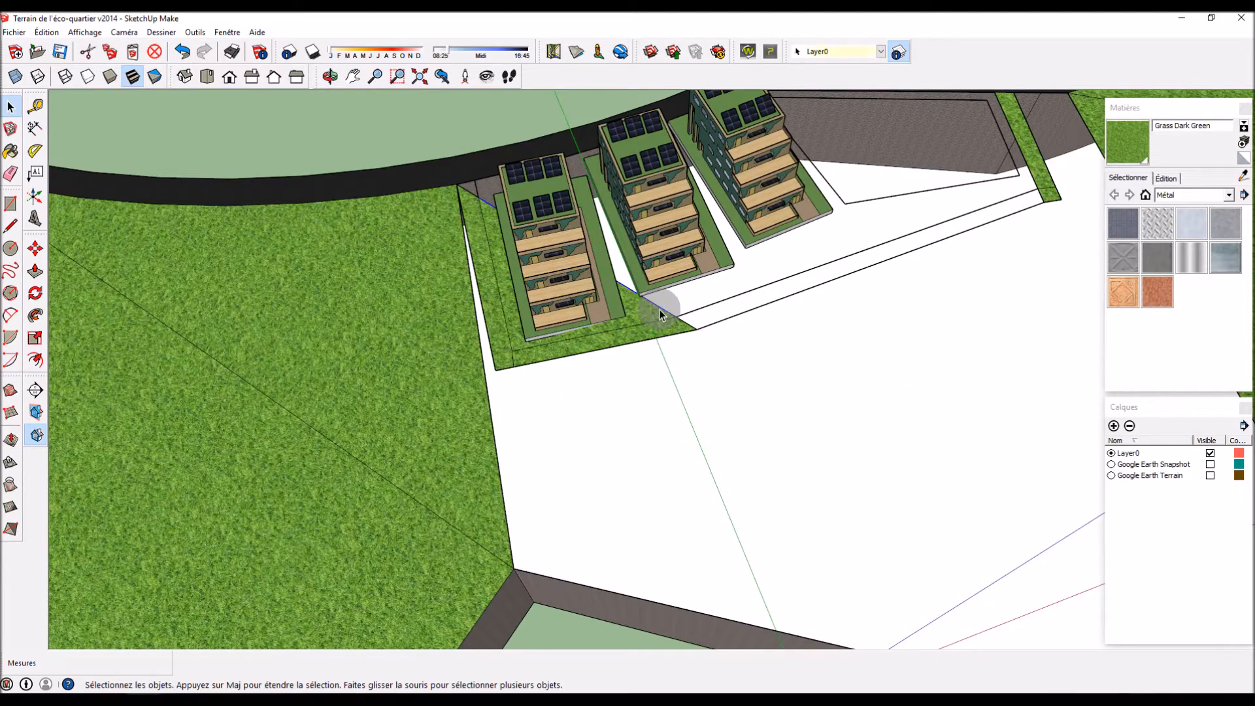
key("Delete")
left_click(618, 377)
Step: Draw a 3.40 m line along the road edge to close the lane's end beside the first building
scroll(404, 190, "up", 2)
middle_click_drag(559, 300, 771, 339)
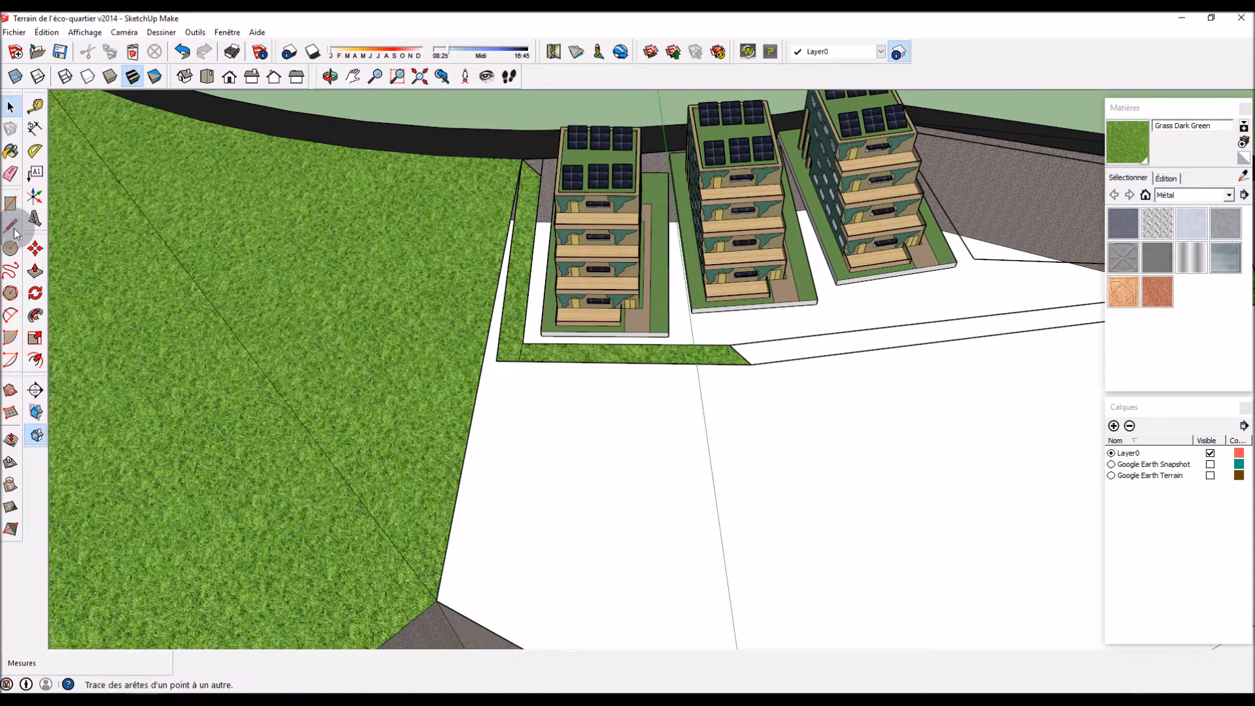
left_click(10, 226)
scroll(428, 281, "up", 6)
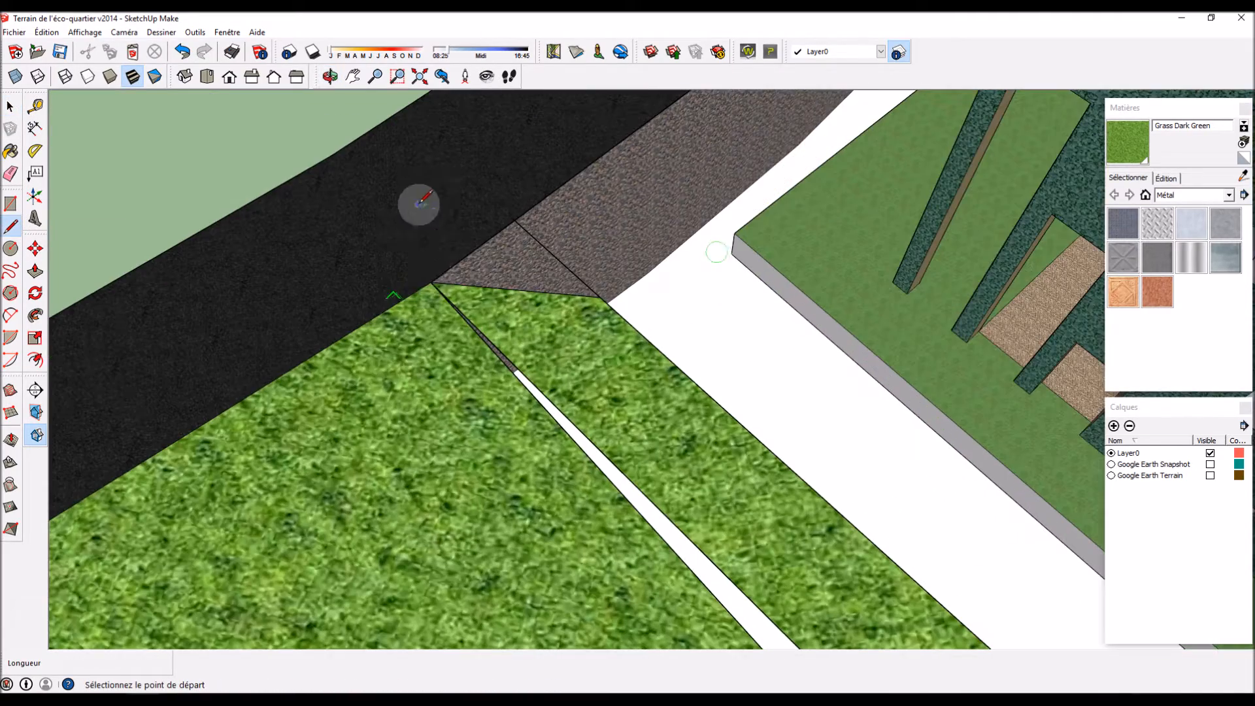
left_click(433, 282)
left_click(516, 221)
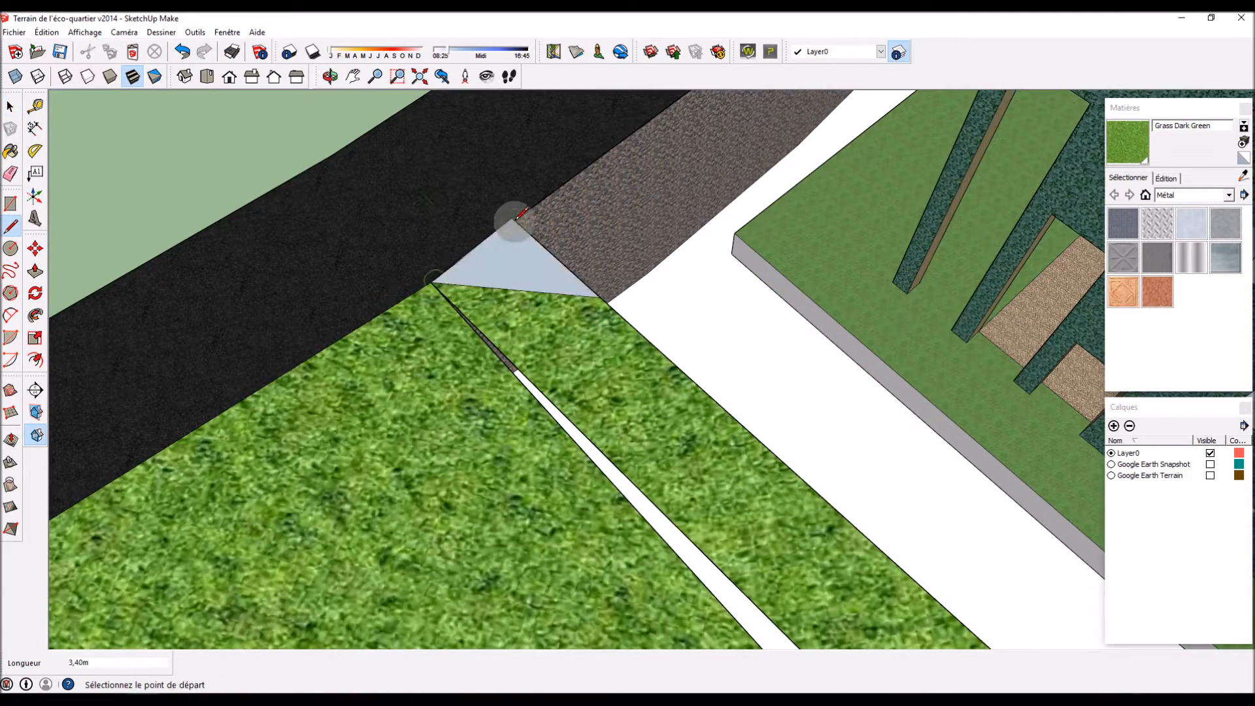
Step: Draw a diagonal across the lane strip in front of the buildings to fill its faces
scroll(477, 242, "down", 1)
scroll(419, 226, "down", 5)
middle_click_drag(857, 320, 894, 348)
scroll(889, 327, "up", 4)
left_click(987, 221)
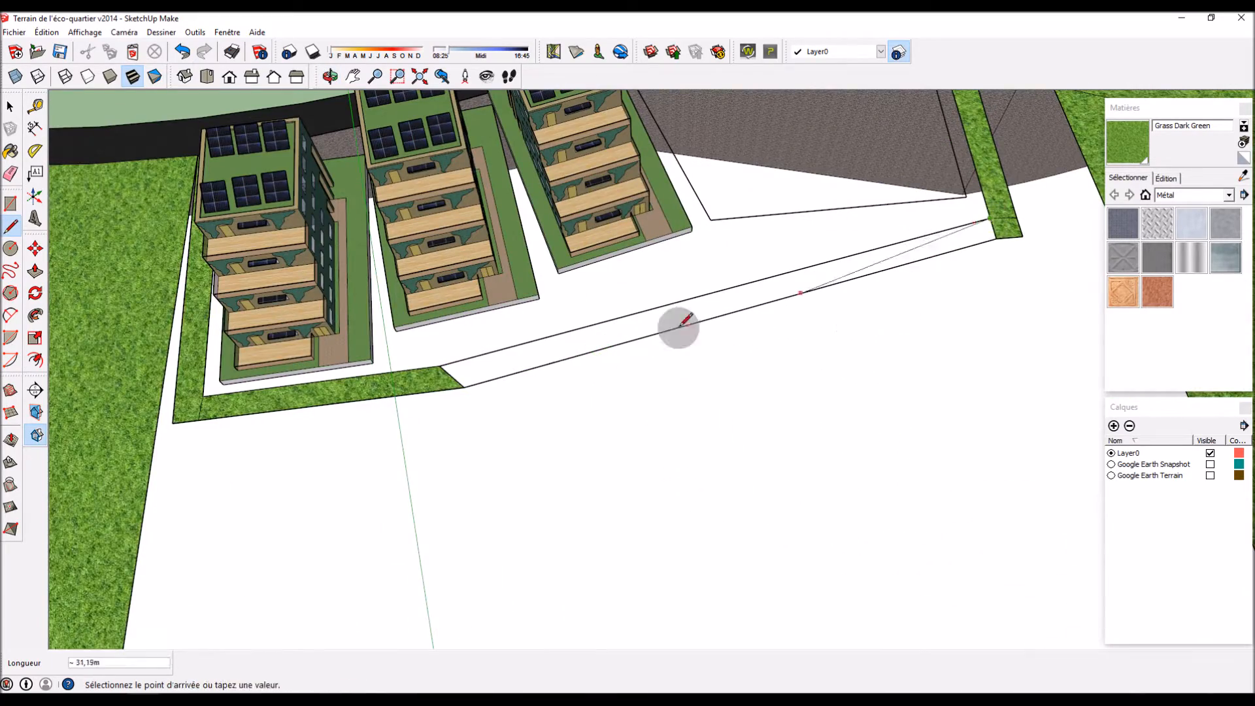
left_click(464, 384)
middle_click_drag(692, 434, 597, 476)
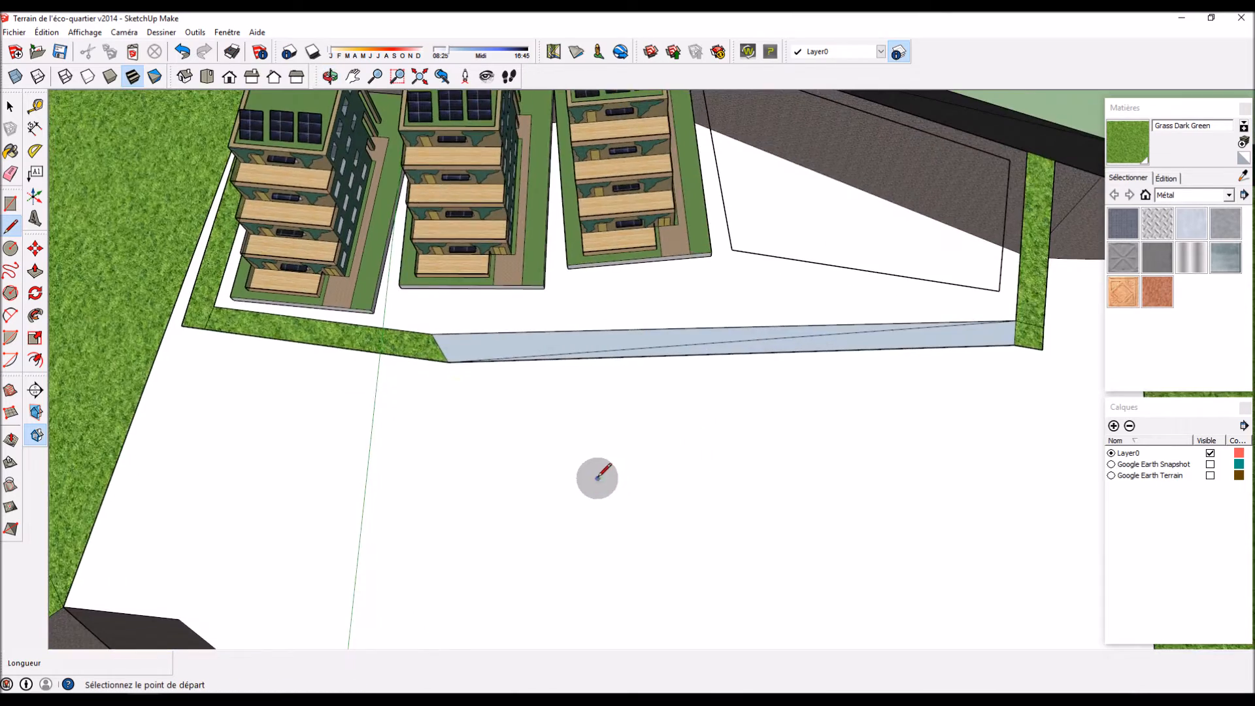
Step: Draw a diagonal between opposite corners of the four-sided parcel beside the last building to fill its faces
scroll(597, 476, "down", 3)
scroll(756, 240, "up", 2)
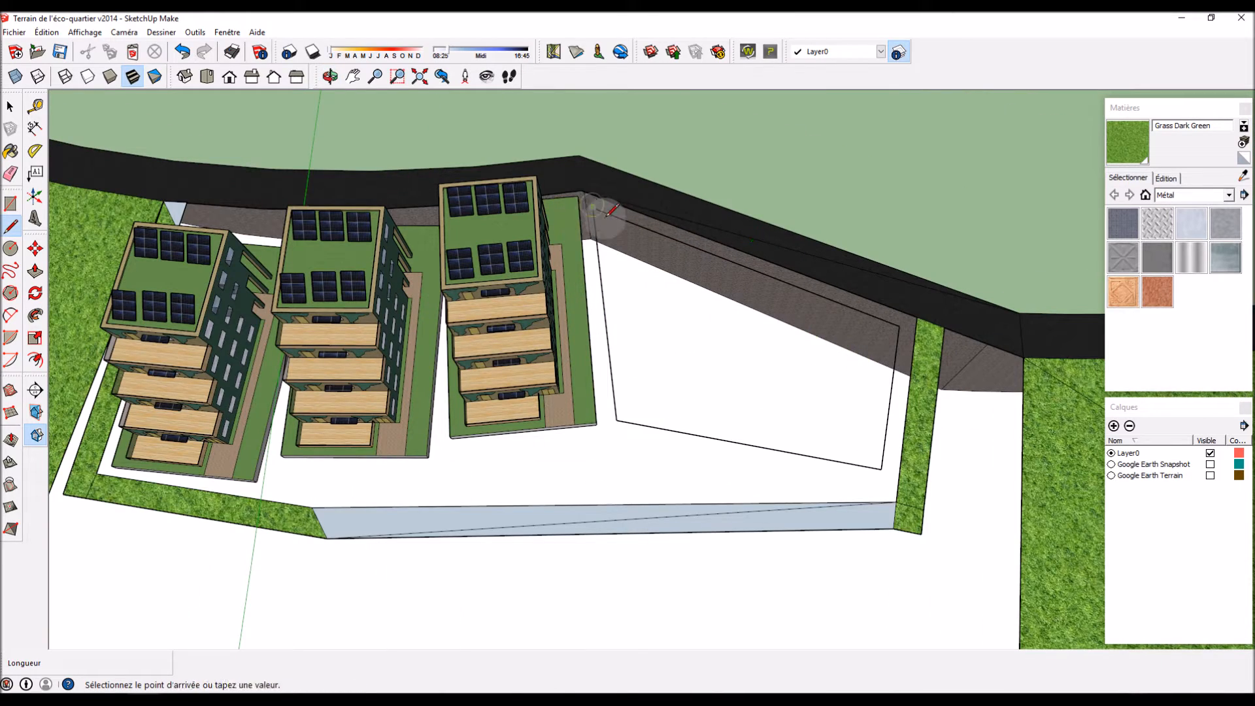
left_click(881, 468)
mouse_move(664, 418)
middle_mouse_down()
mouse_move(848, 253)
mouse_move(876, 243)
middle_mouse_up()
Step: Sample the Blacktop New material from the road and paint both faces of the four-sided parcel with it
left_click(1244, 176)
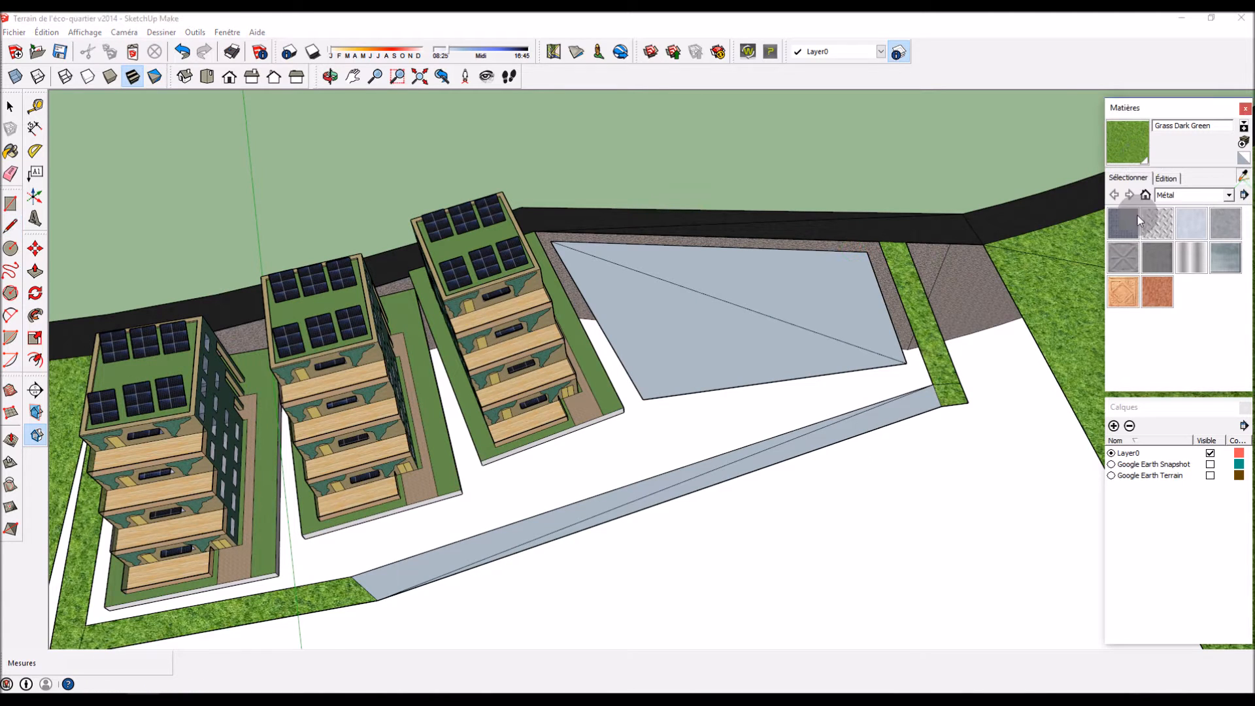
left_click(948, 229)
left_click(786, 289)
left_click(738, 320)
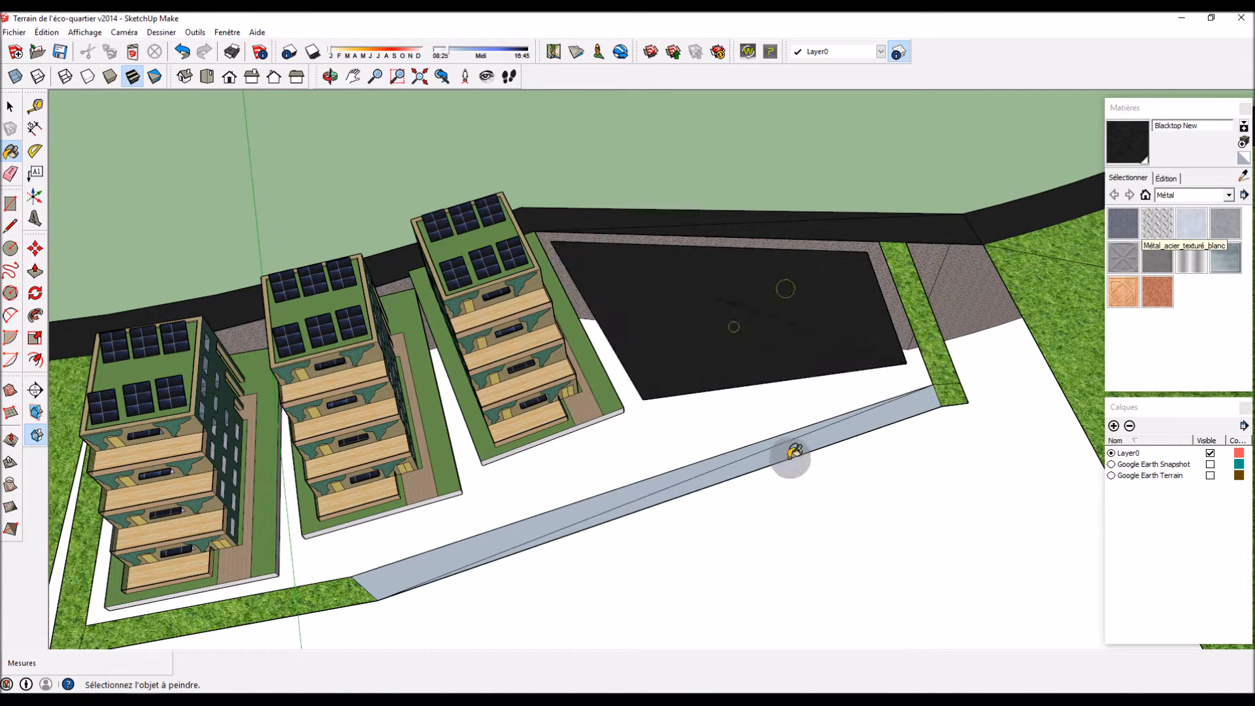
Step: Paint all the lane faces around the buildings and the parcel with Blacktop New
left_click(667, 471)
left_click(392, 567)
middle_click_drag(332, 584, 324, 485)
mouse_move(497, 294)
middle_mouse_down()
mouse_move(364, 308)
mouse_move(695, 448)
mouse_move(684, 447)
middle_mouse_up()
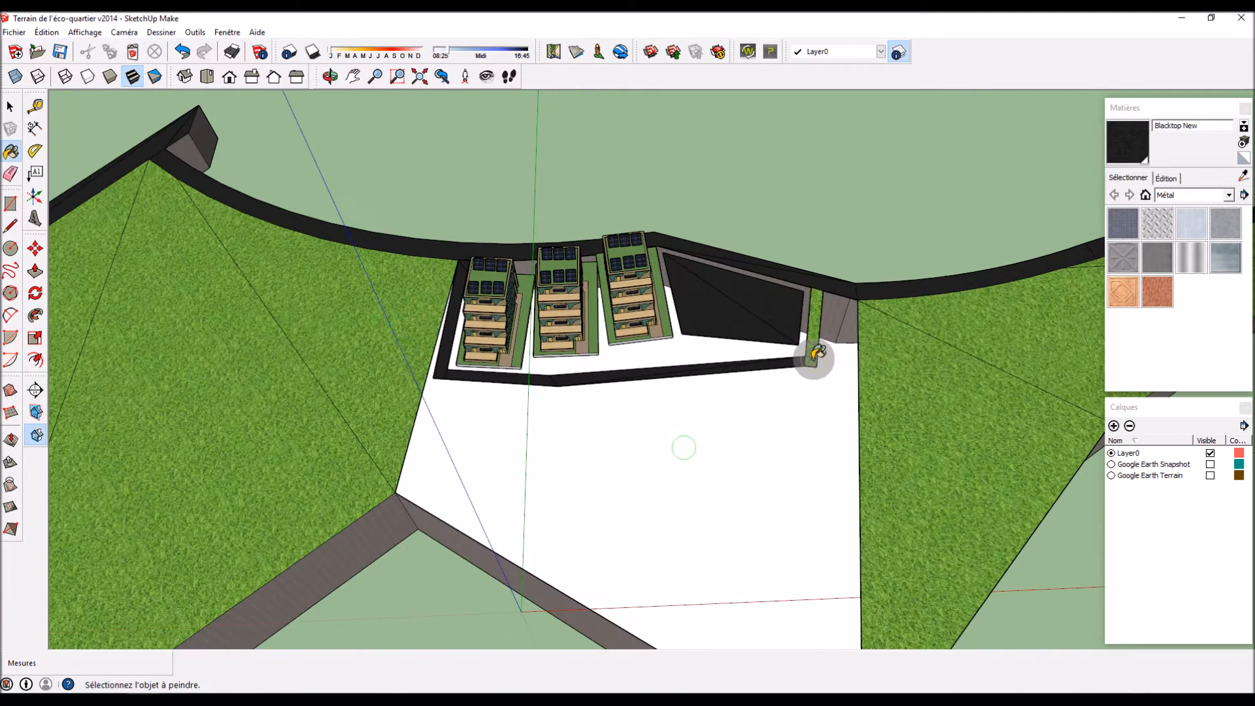
left_click(812, 364)
middle_click_drag(814, 357, 724, 392)
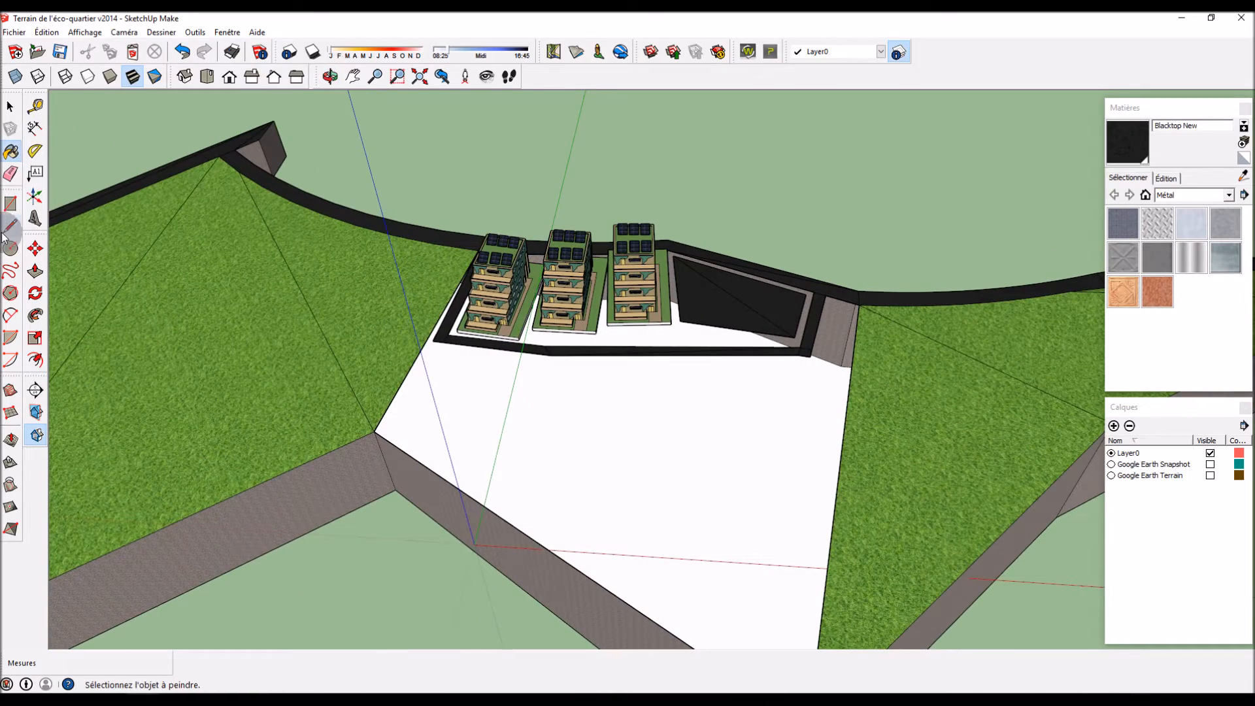
Step: Draw a short line linking the blacktop parcel's front corner to the front corner of the last building's plot
scroll(519, 364, "up", 3)
mouse_move(948, 387)
middle_mouse_down()
mouse_move(816, 430)
mouse_move(861, 425)
middle_mouse_up()
key("l")
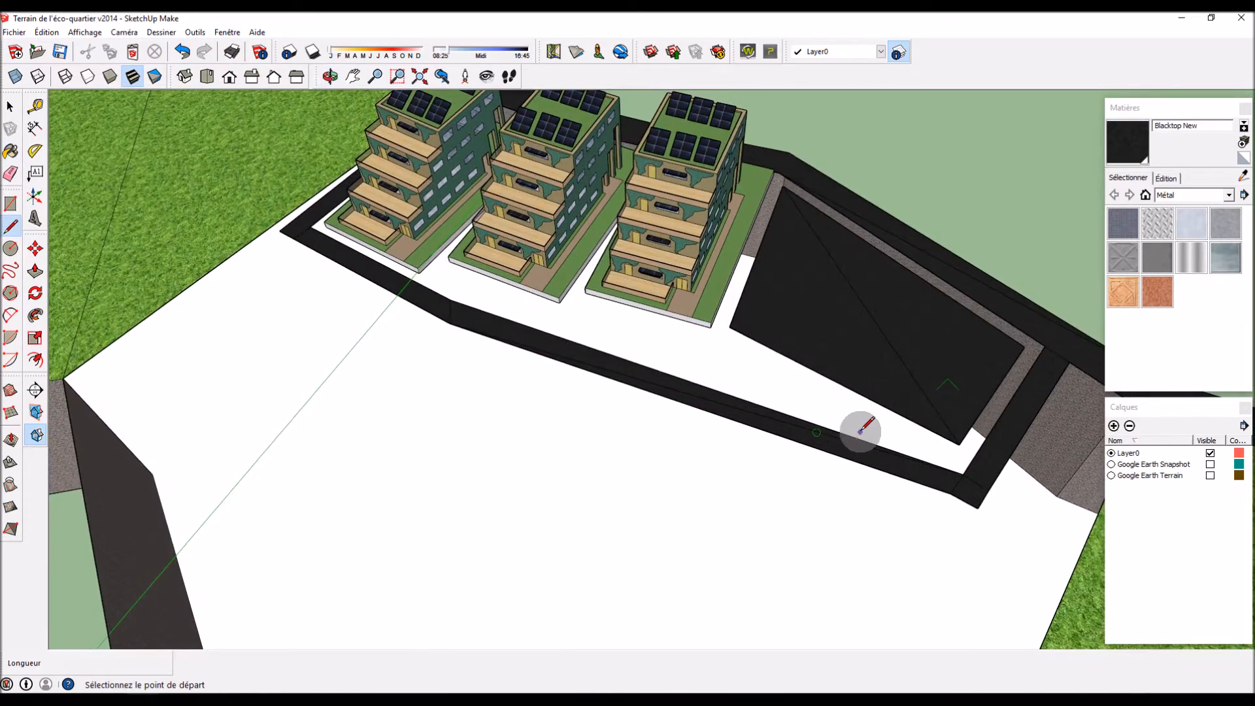
scroll(860, 426, "up", 3)
left_click(641, 255)
left_click(612, 247)
scroll(607, 359, "down", 3)
middle_click_drag(490, 331, 659, 314)
scroll(877, 343, "down", 2)
left_click(817, 338)
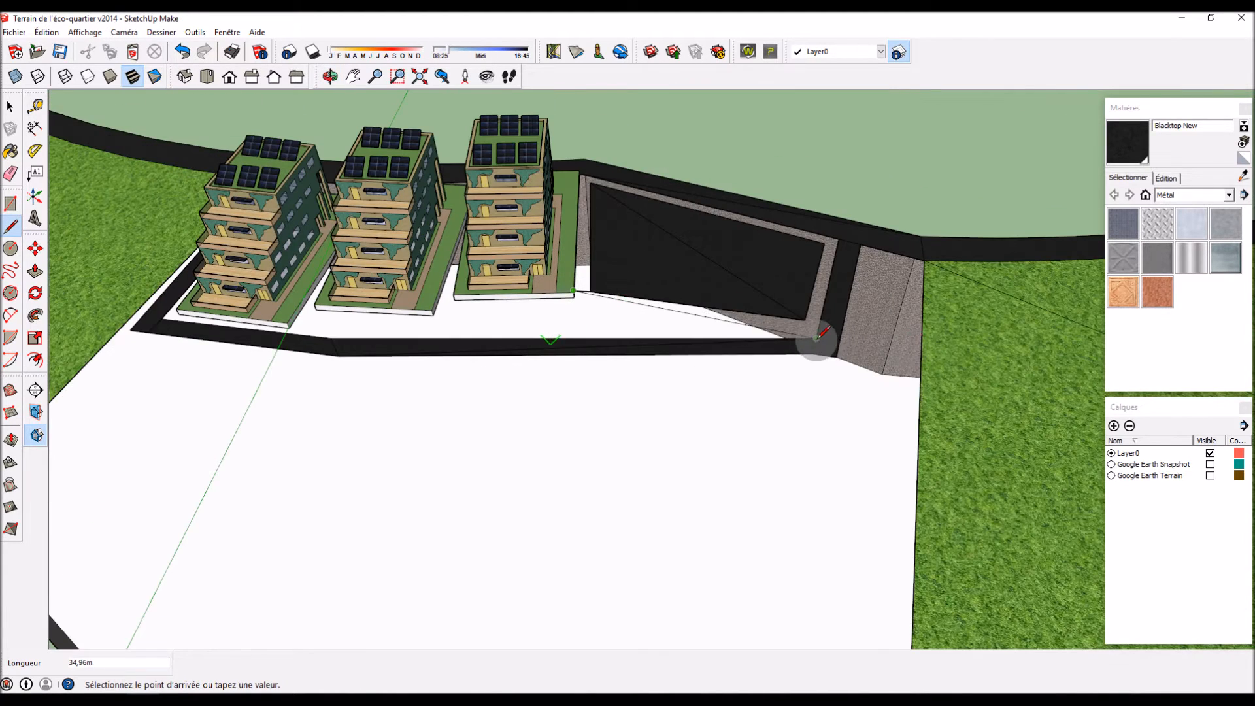
left_click(813, 319)
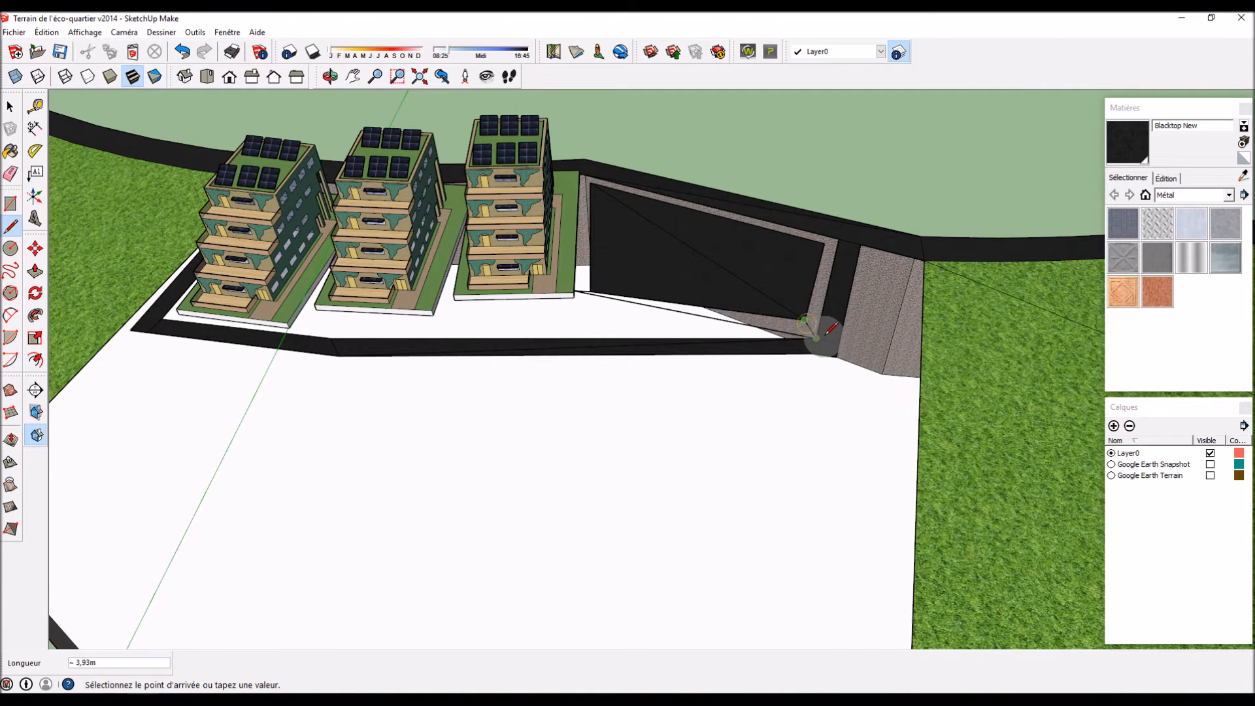
scroll(757, 337, "up", 5)
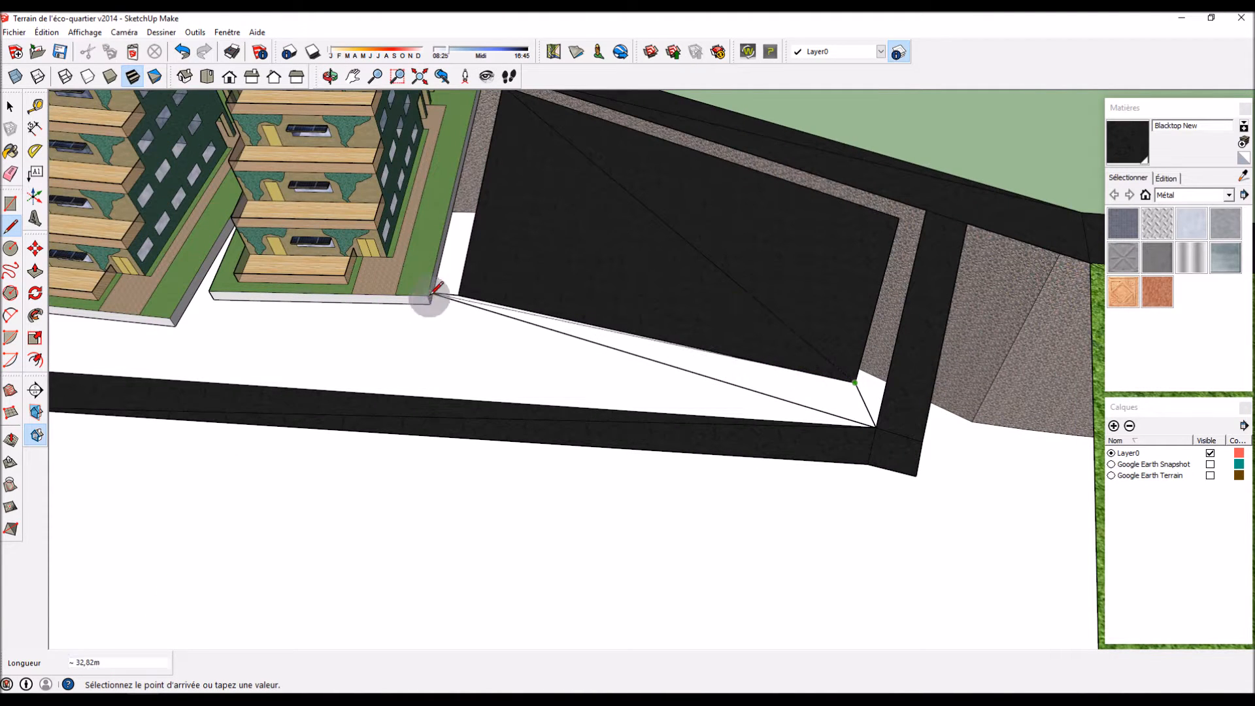
scroll(432, 299, "up", 4)
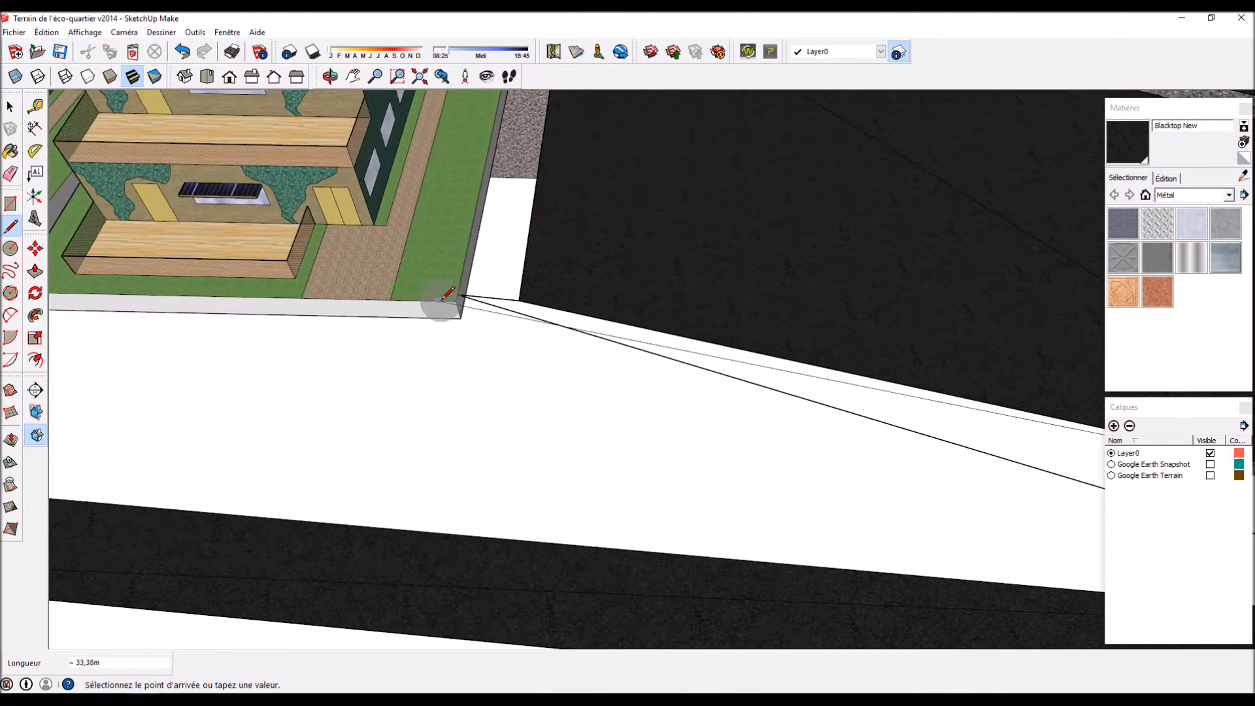
key("ctrl+z")
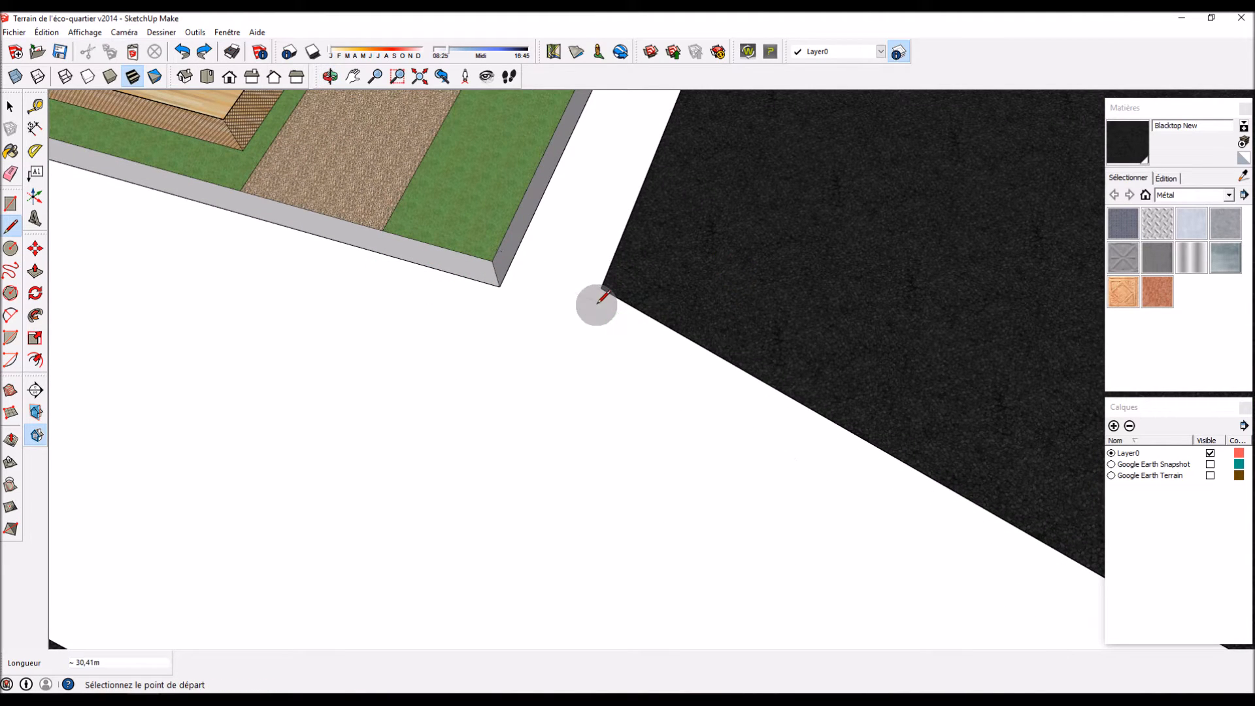
Step: Draw connected lines from the parcel's front corner to the last building's plot corner, the lane's inner corner and the parcel's outer front corner
left_click(602, 287)
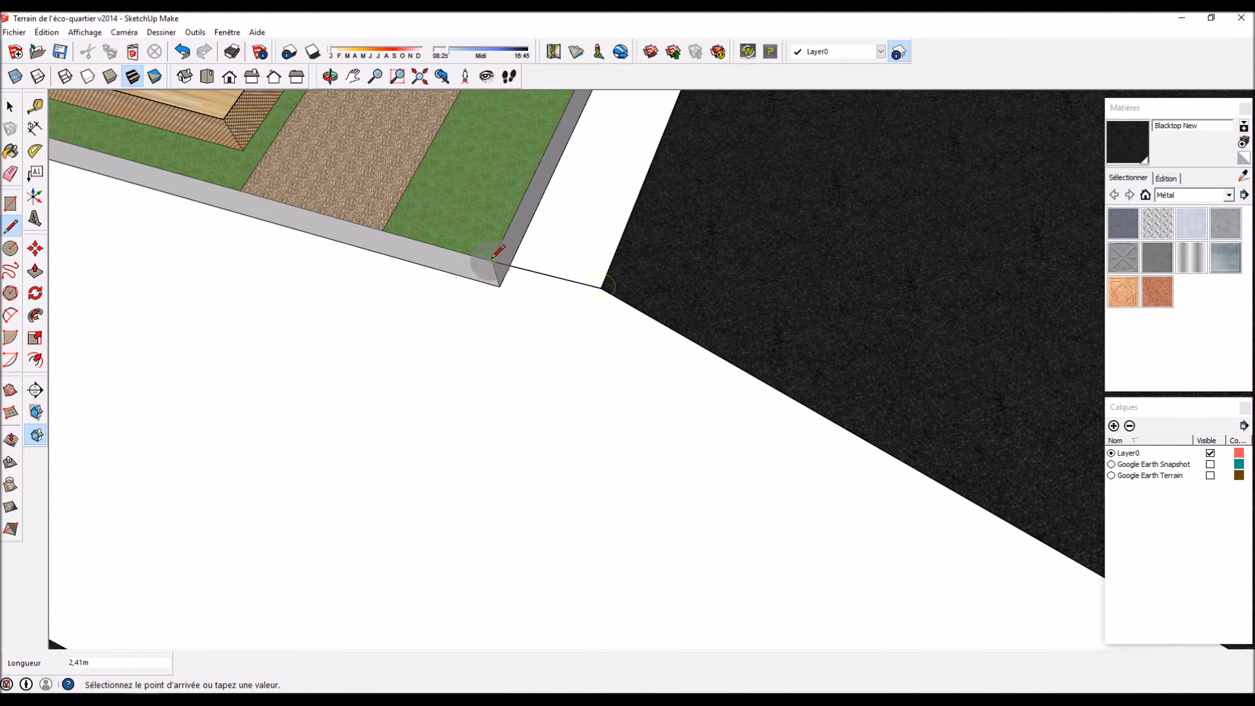
left_click(499, 254)
scroll(498, 254, "down", 5)
left_click(889, 478)
left_click(888, 422)
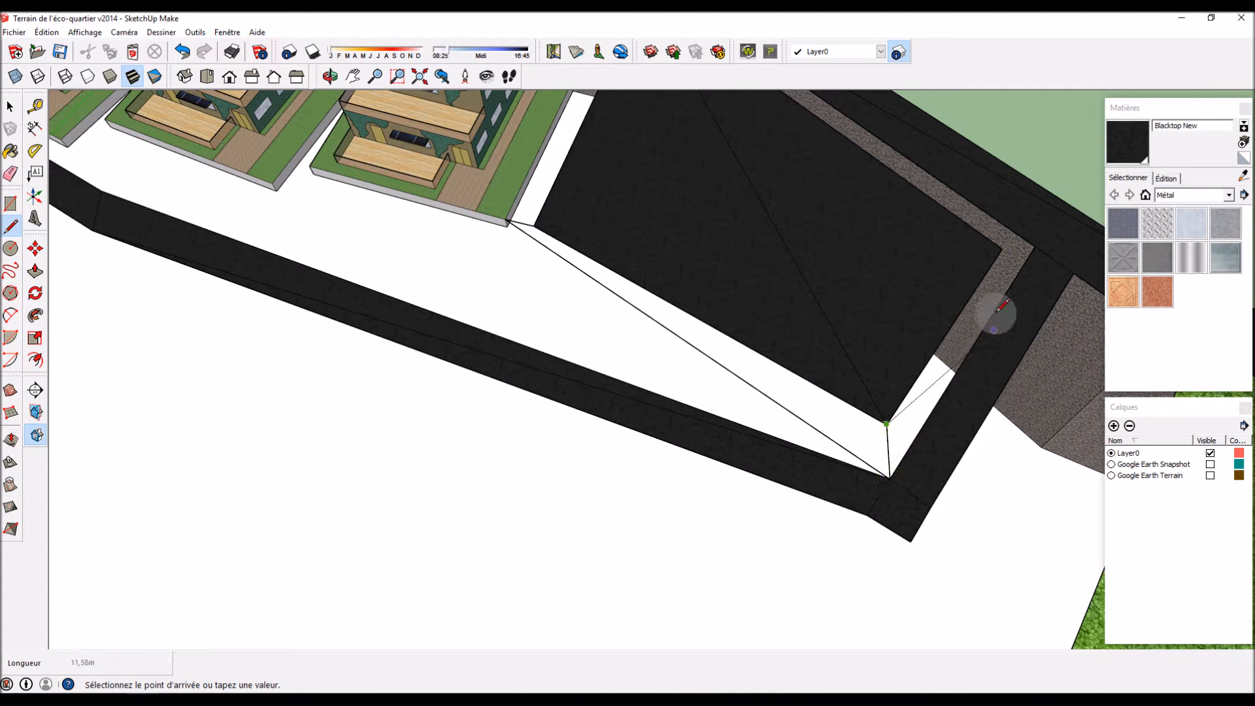
Step: Fill the side and front strips between the parcel and the lane with faces by drawing their diagonals and closing edge
left_click(1033, 246)
left_click(1001, 248)
left_click(1039, 248)
middle_click_drag(918, 419, 926, 370)
scroll(809, 319, "up", 2)
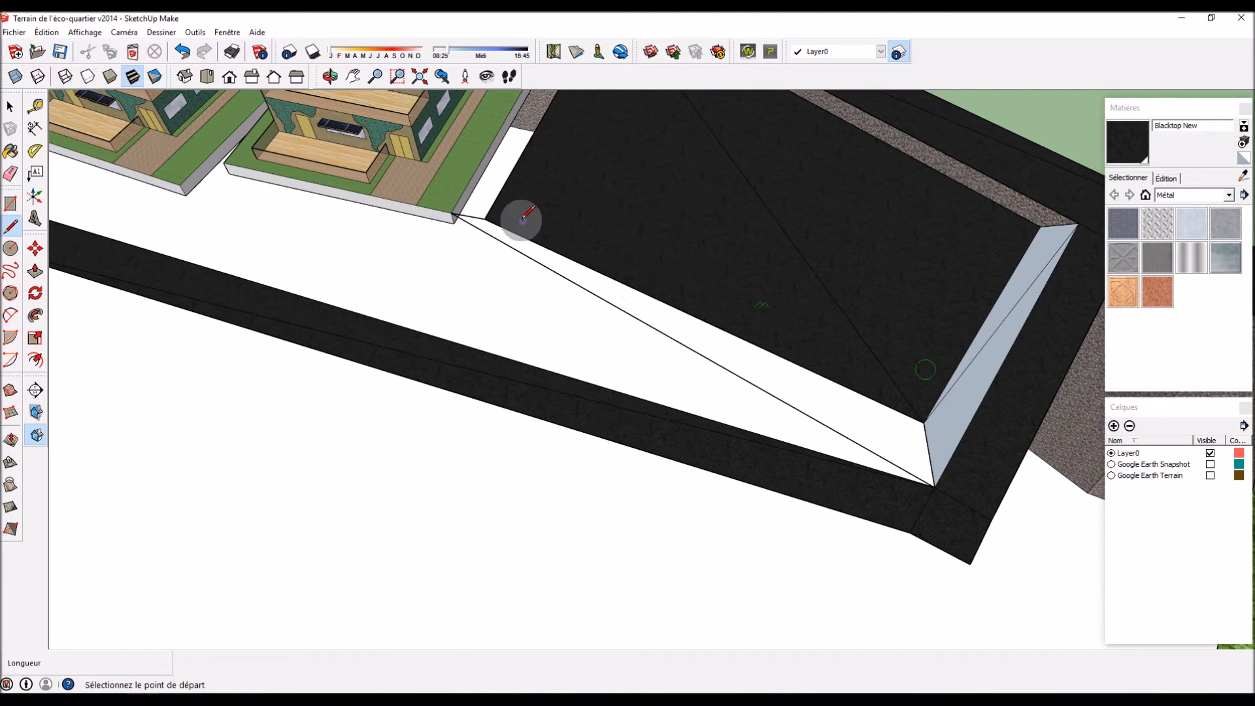
left_click(486, 217)
middle_click_drag(931, 490, 595, 388)
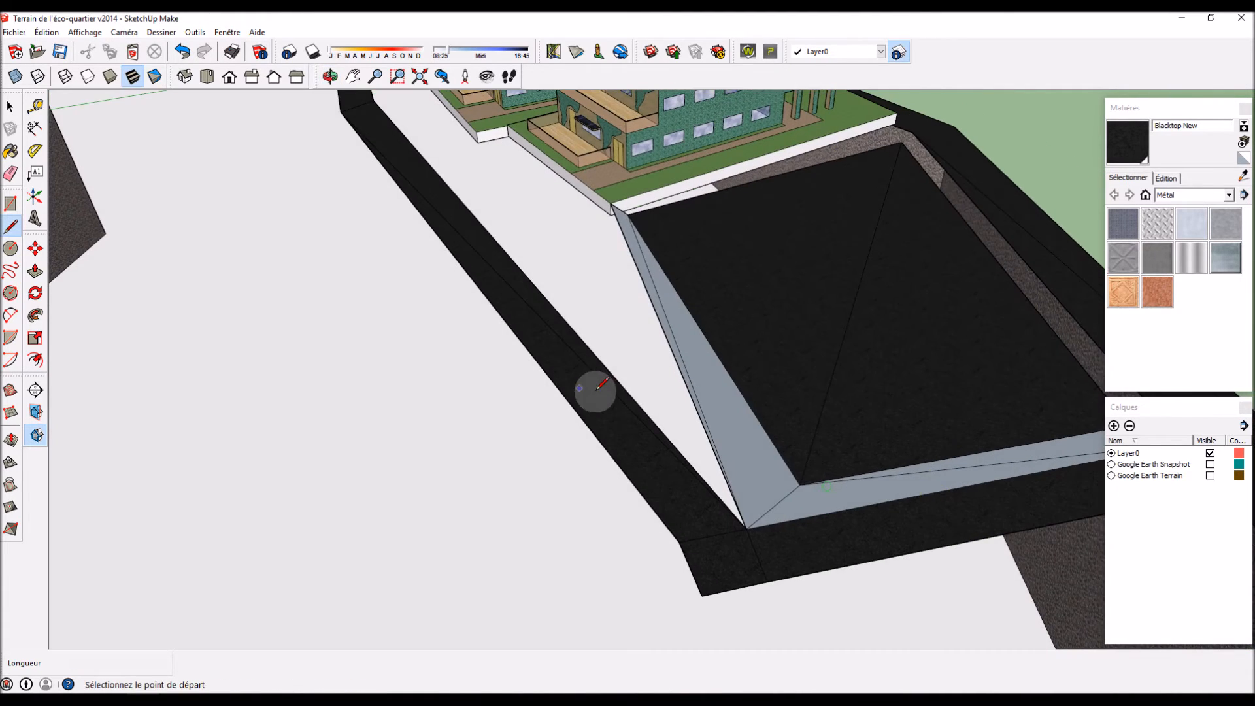
Step: Sample the Végétation_herbe_artific… grass material from the building's plot and paint the strip faces along the parcel's side and front with it
left_click(1244, 176)
left_click(768, 144)
left_click(880, 278)
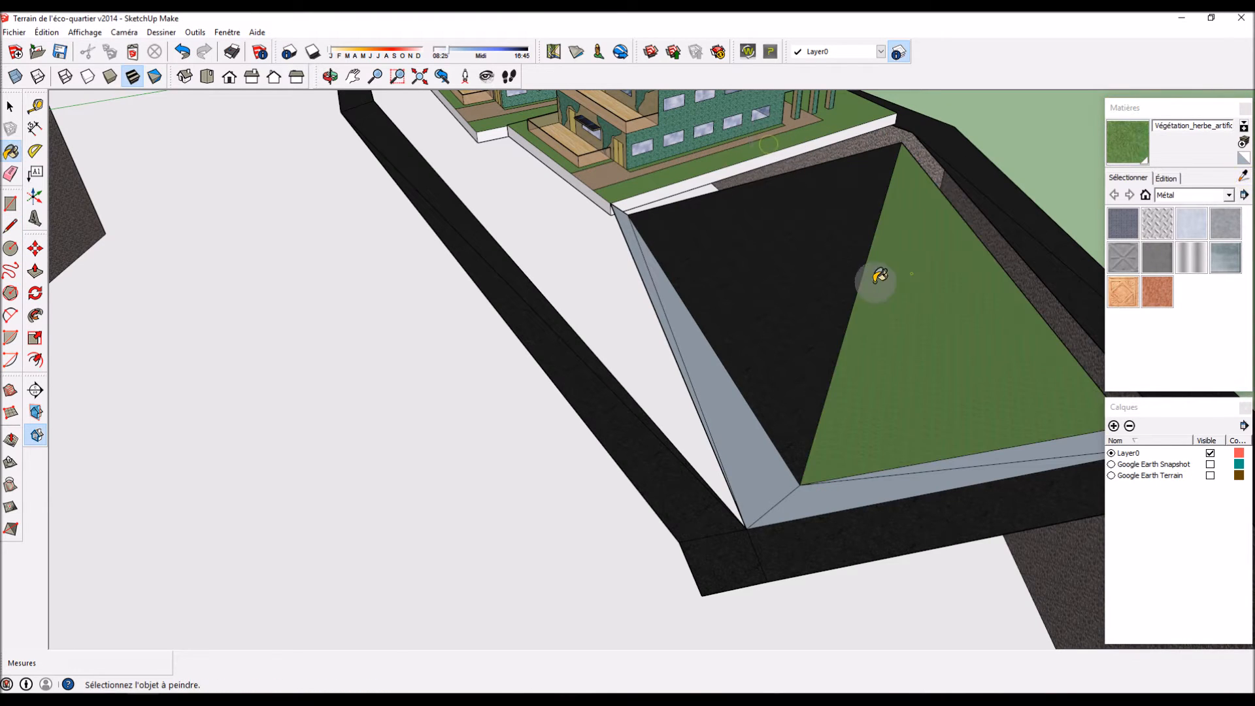
key("ctrl+z")
left_click(995, 453)
left_click(923, 480)
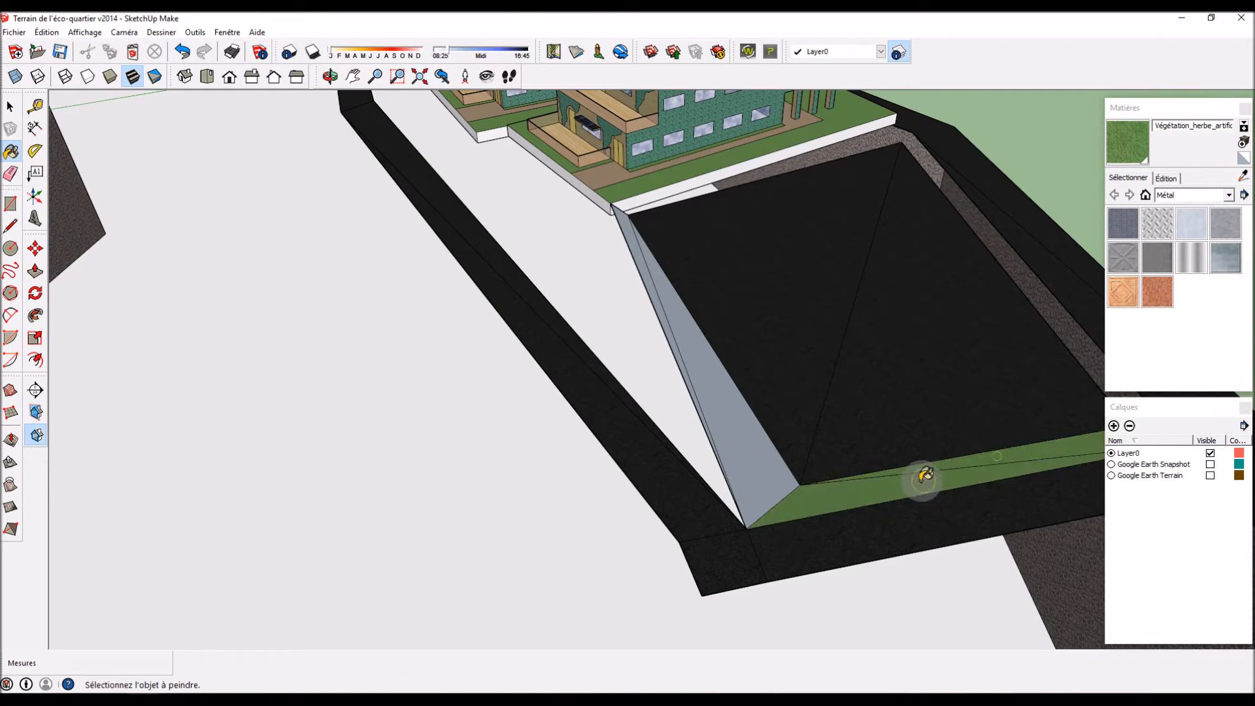
left_click(746, 452)
left_click(626, 219)
mouse_move(827, 407)
middle_mouse_down()
mouse_move(673, 359)
mouse_move(958, 332)
mouse_move(895, 353)
middle_mouse_up()
scroll(895, 353, "down", 6)
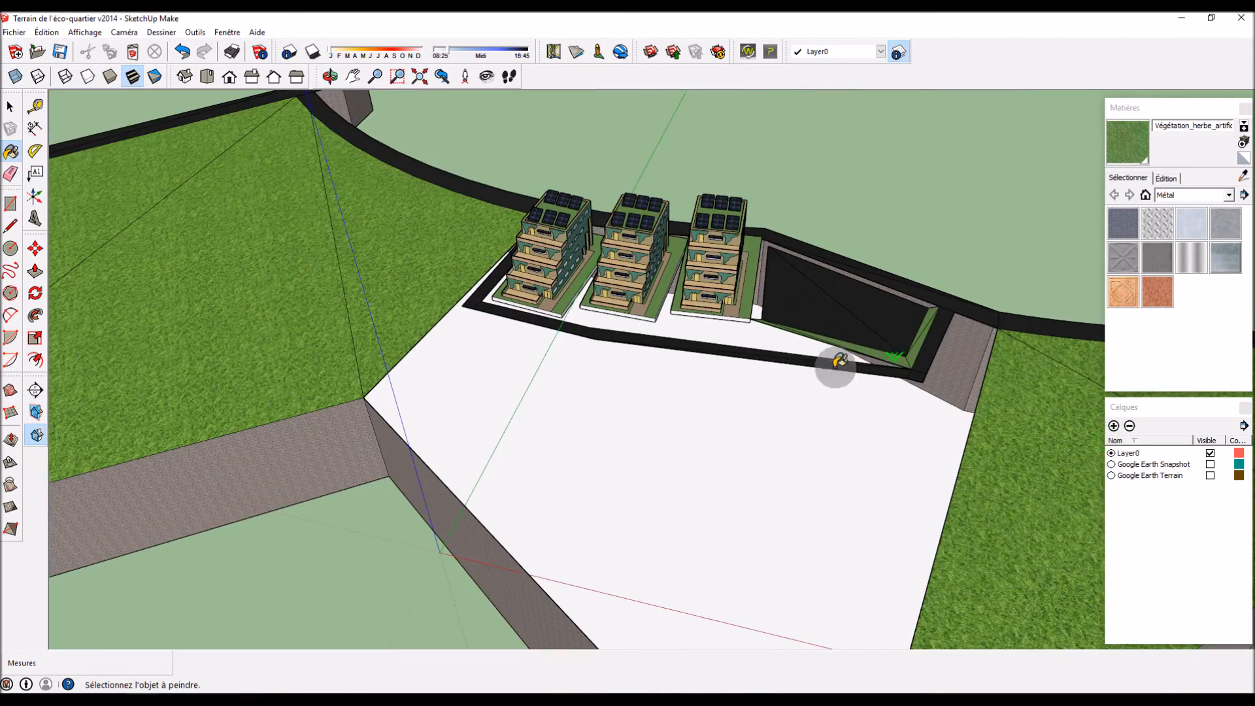
scroll(736, 220, "up", 3)
mouse_move(793, 281)
middle_mouse_down()
mouse_move(734, 342)
mouse_move(743, 325)
mouse_move(746, 337)
middle_mouse_up()
scroll(745, 337, "down", 2)
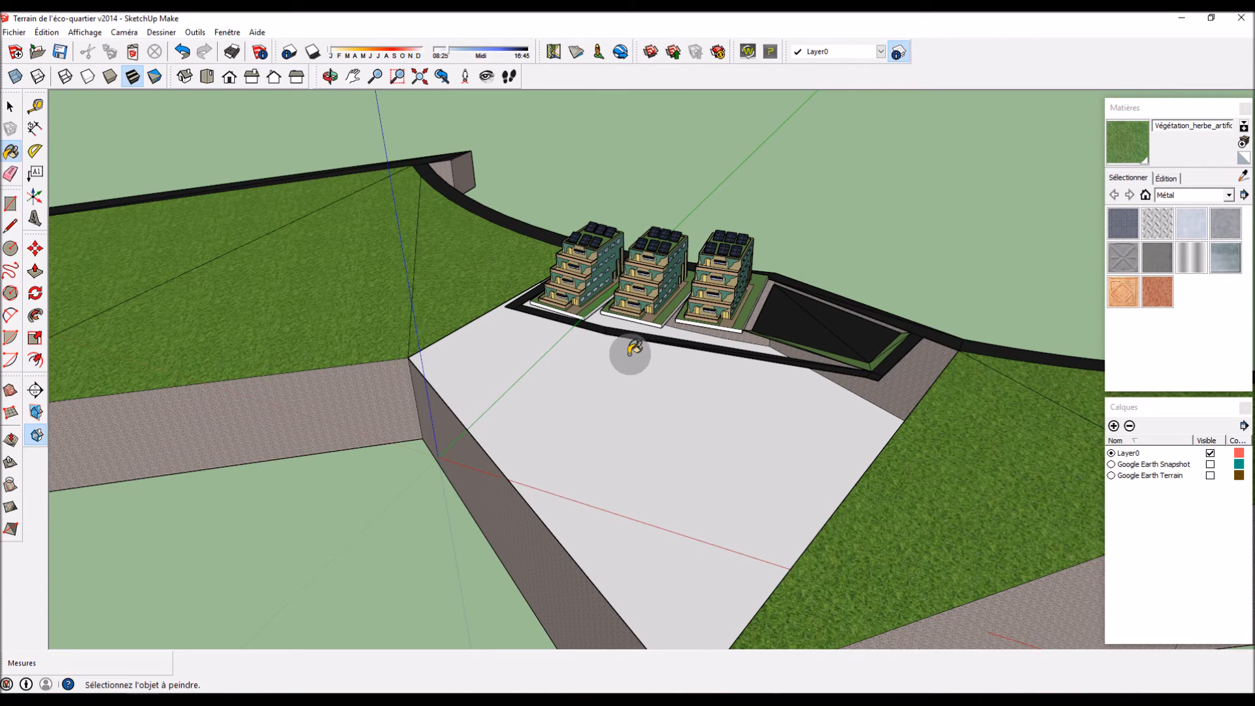
middle_click_drag(602, 421, 650, 421)
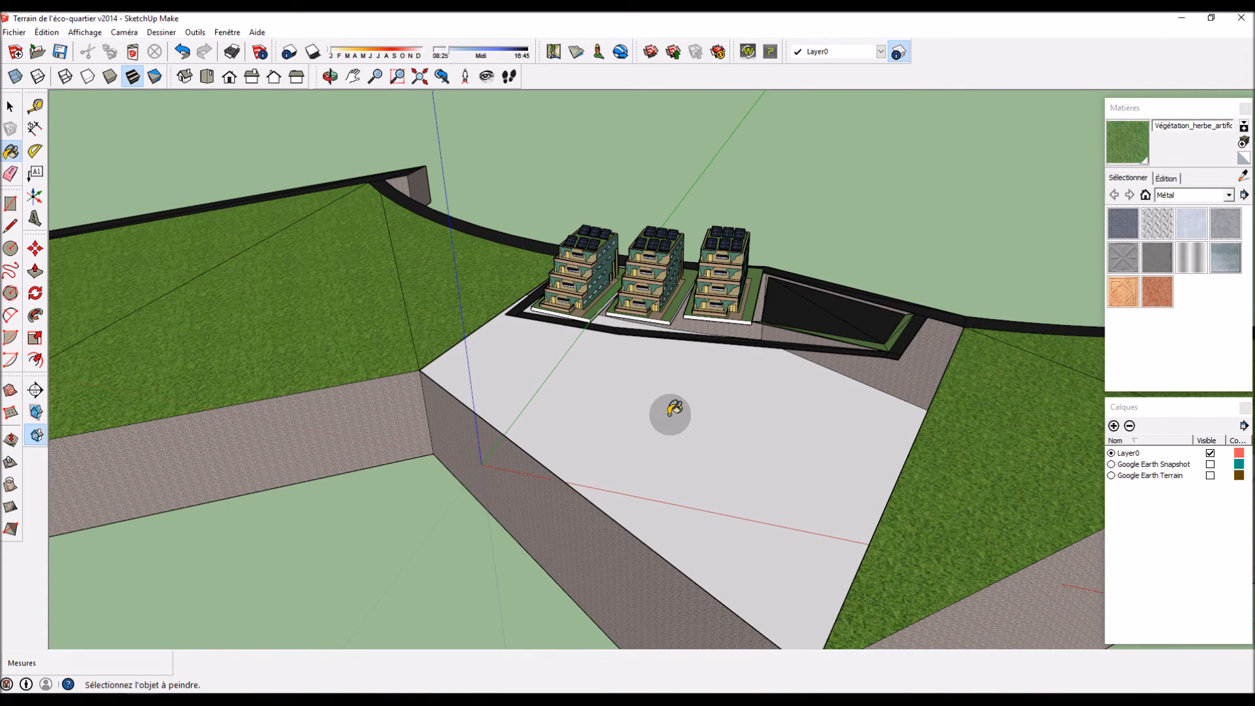
scroll(670, 414, "down", 3)
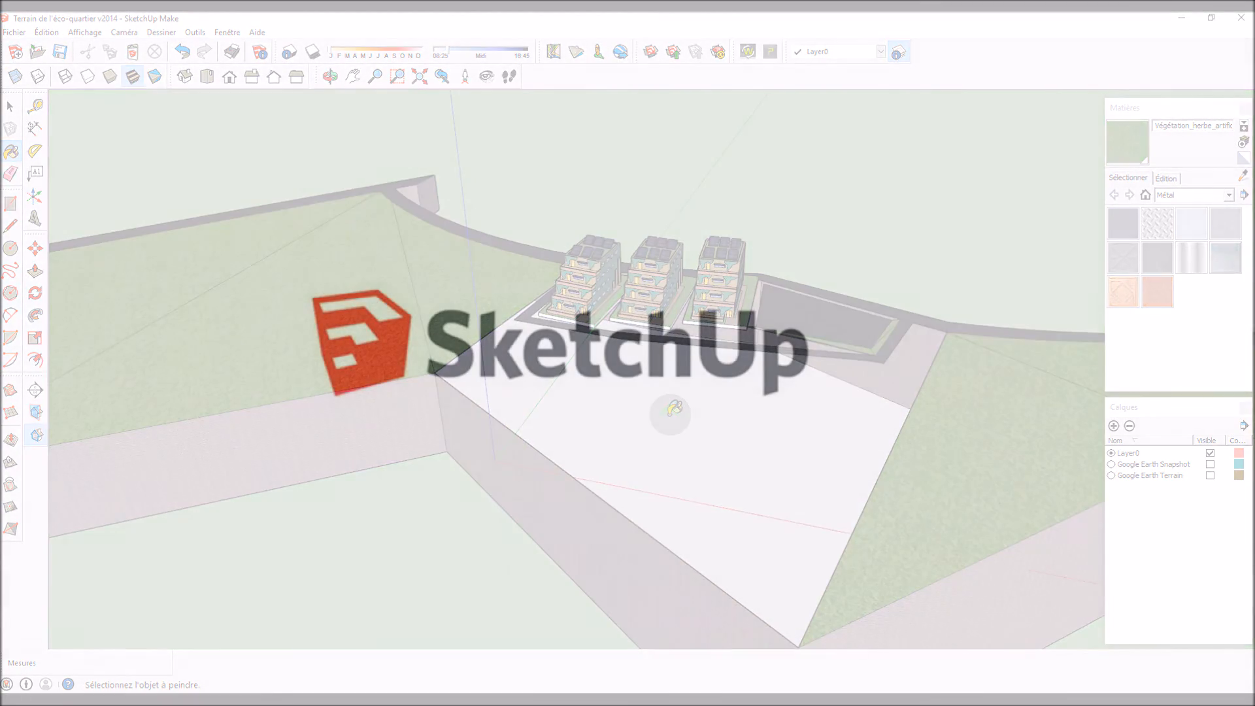